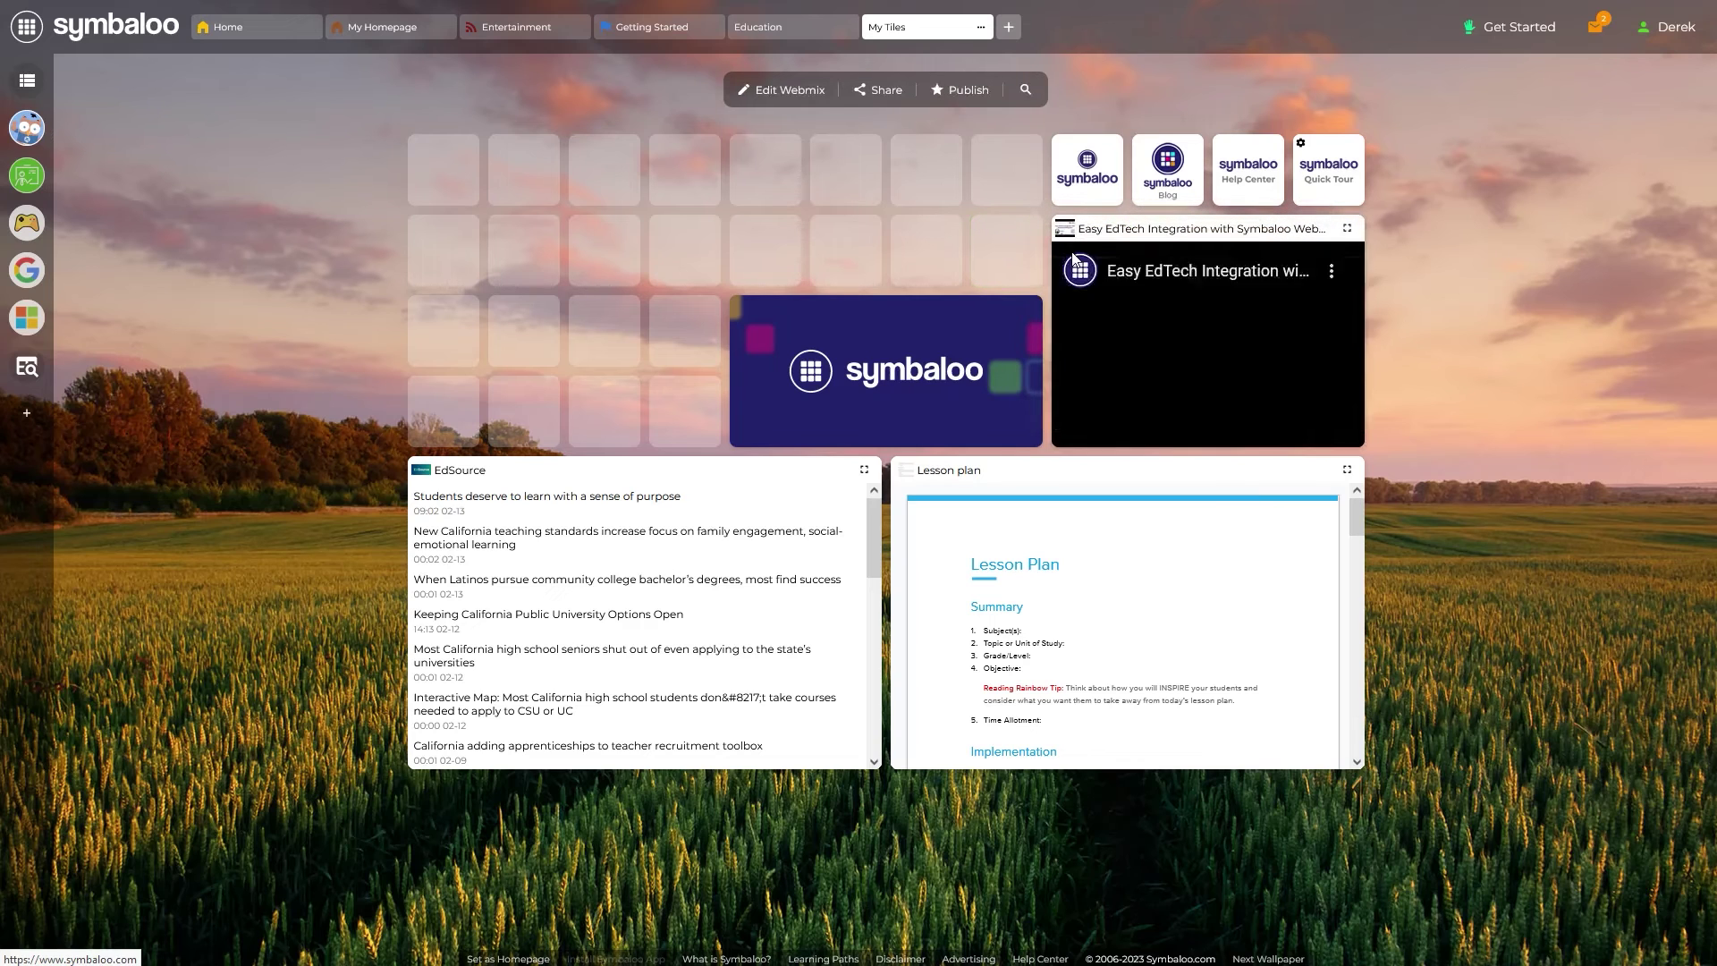
# - Find the tile for wikipedia.org and add the Wikipedia tile to the empty cell directly above the Symbaloo banner
pyautogui.click(763, 266)
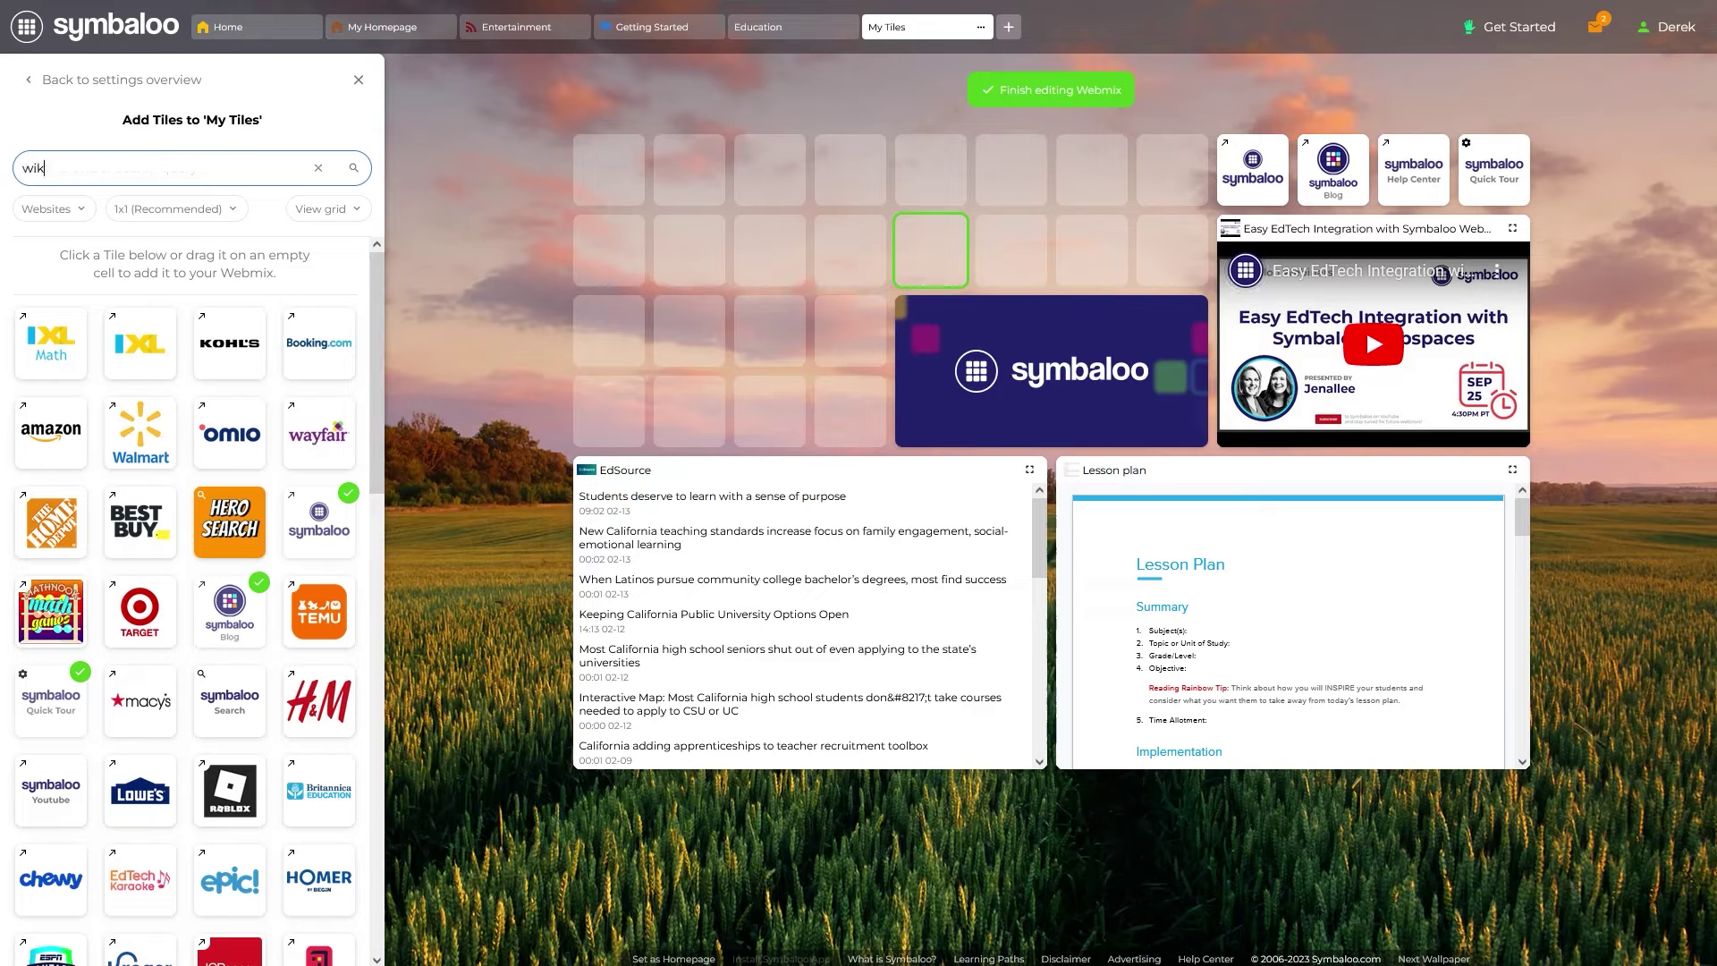
pyautogui.write('wikipedia.org')
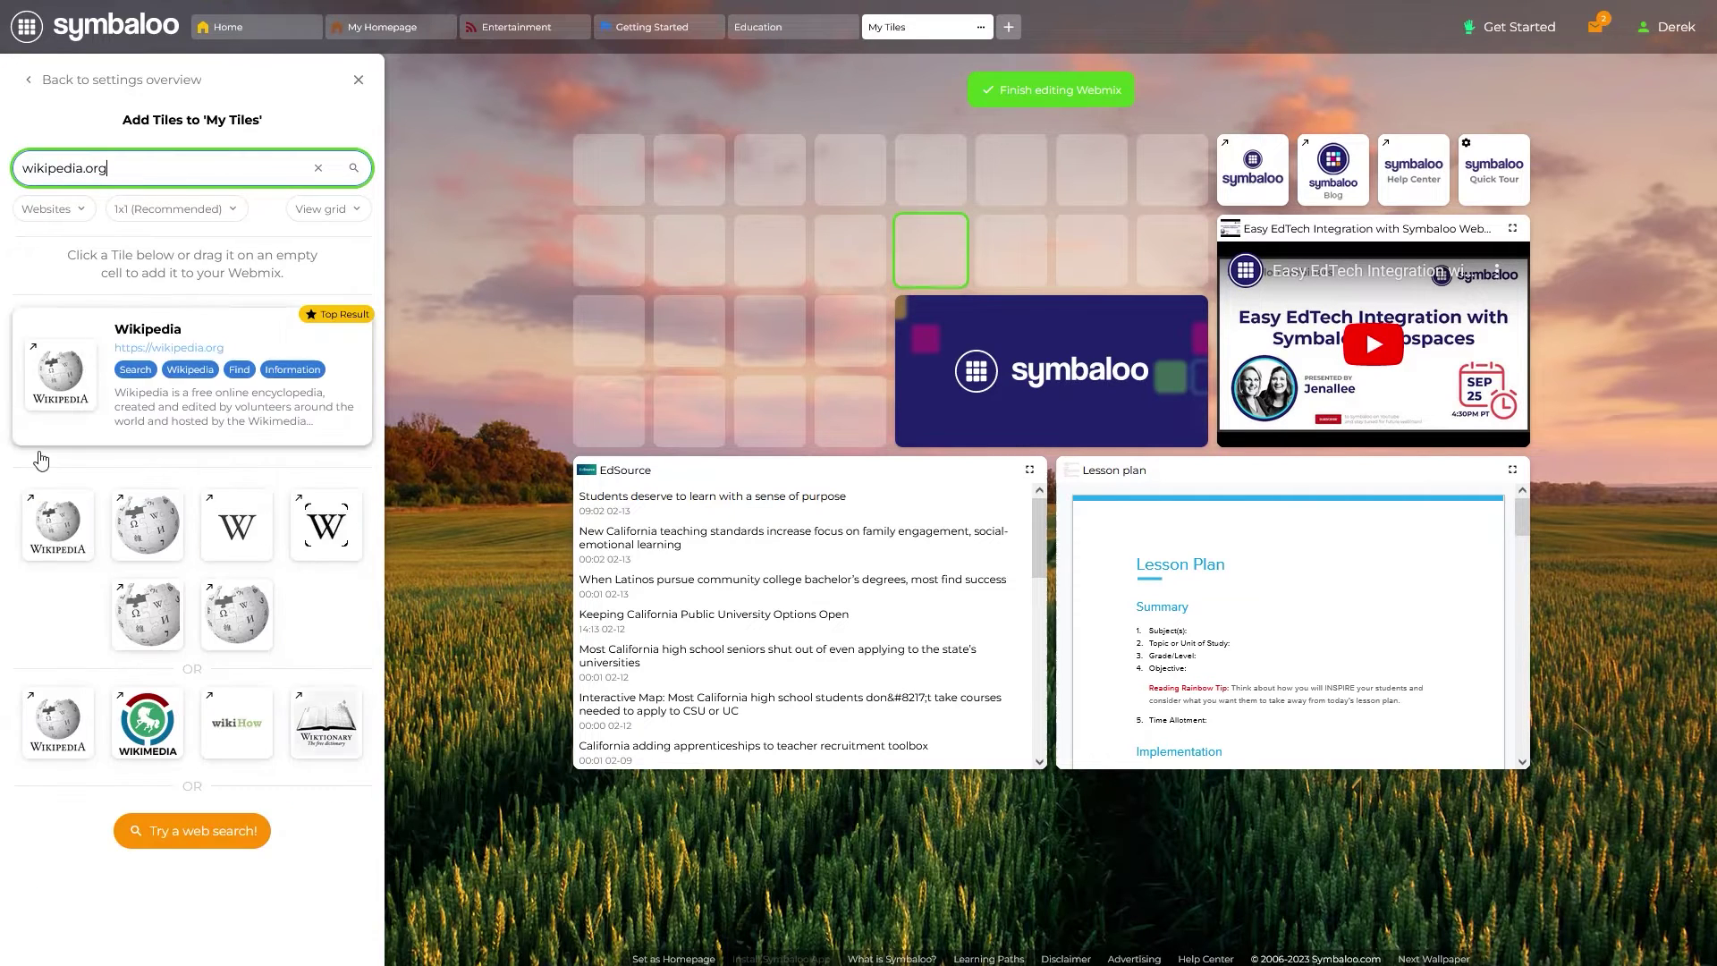
pyautogui.click(59, 526)
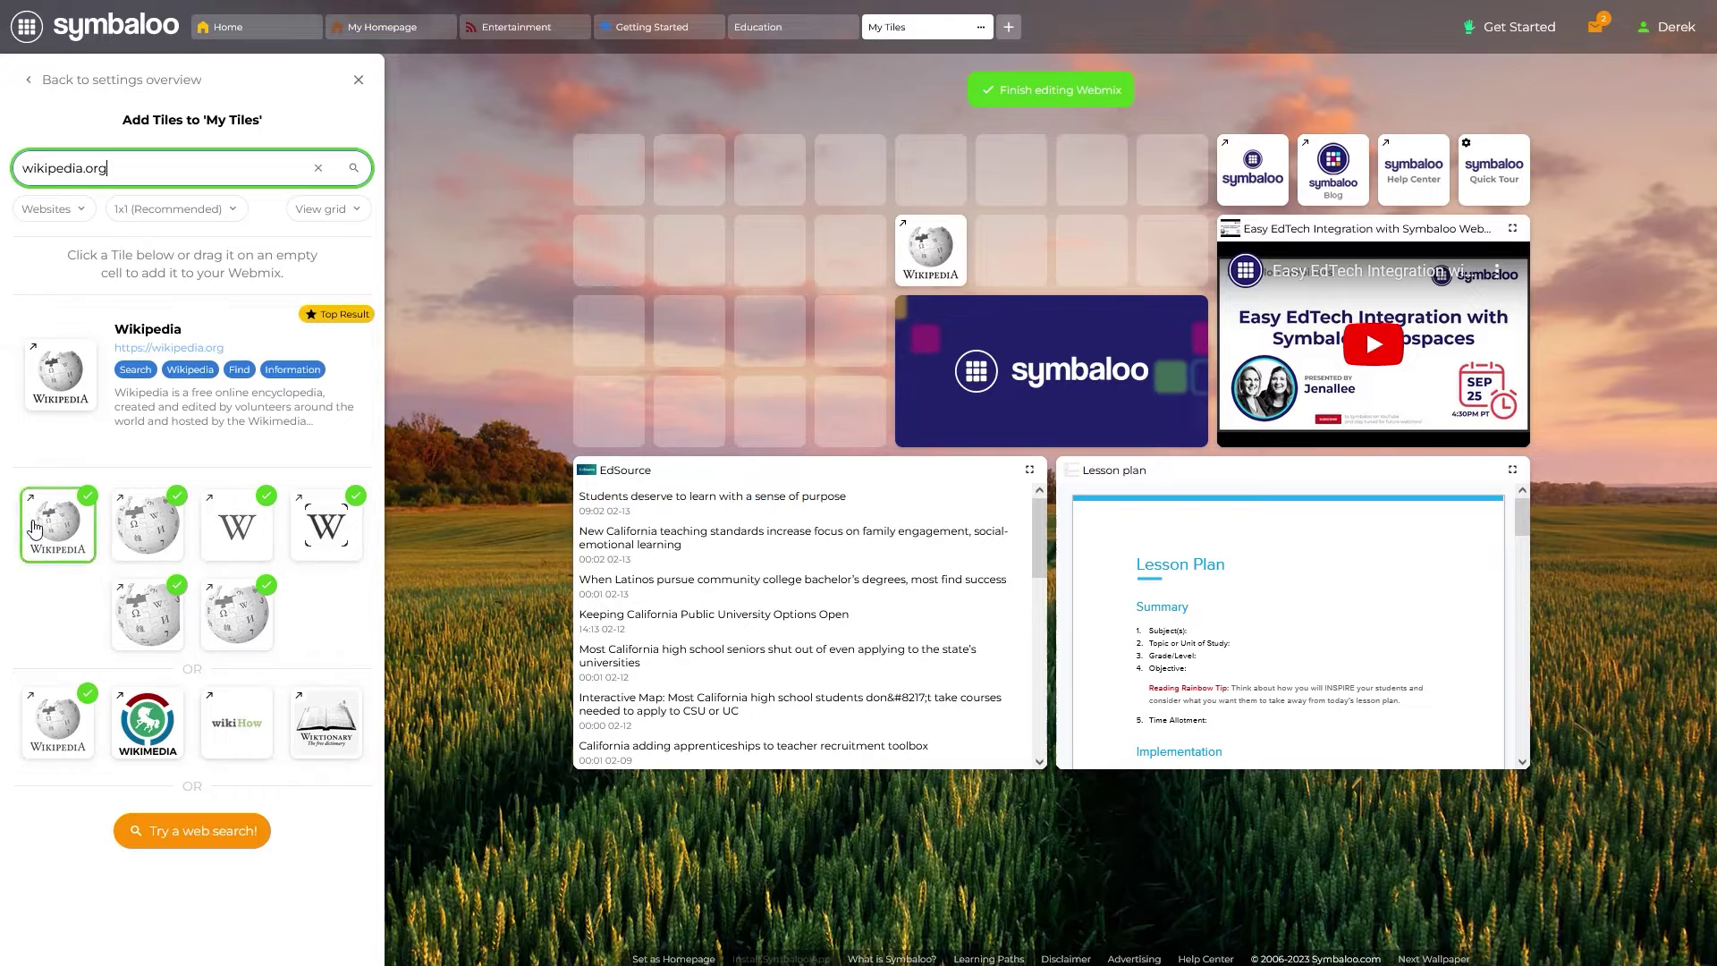
pyautogui.click(359, 81)
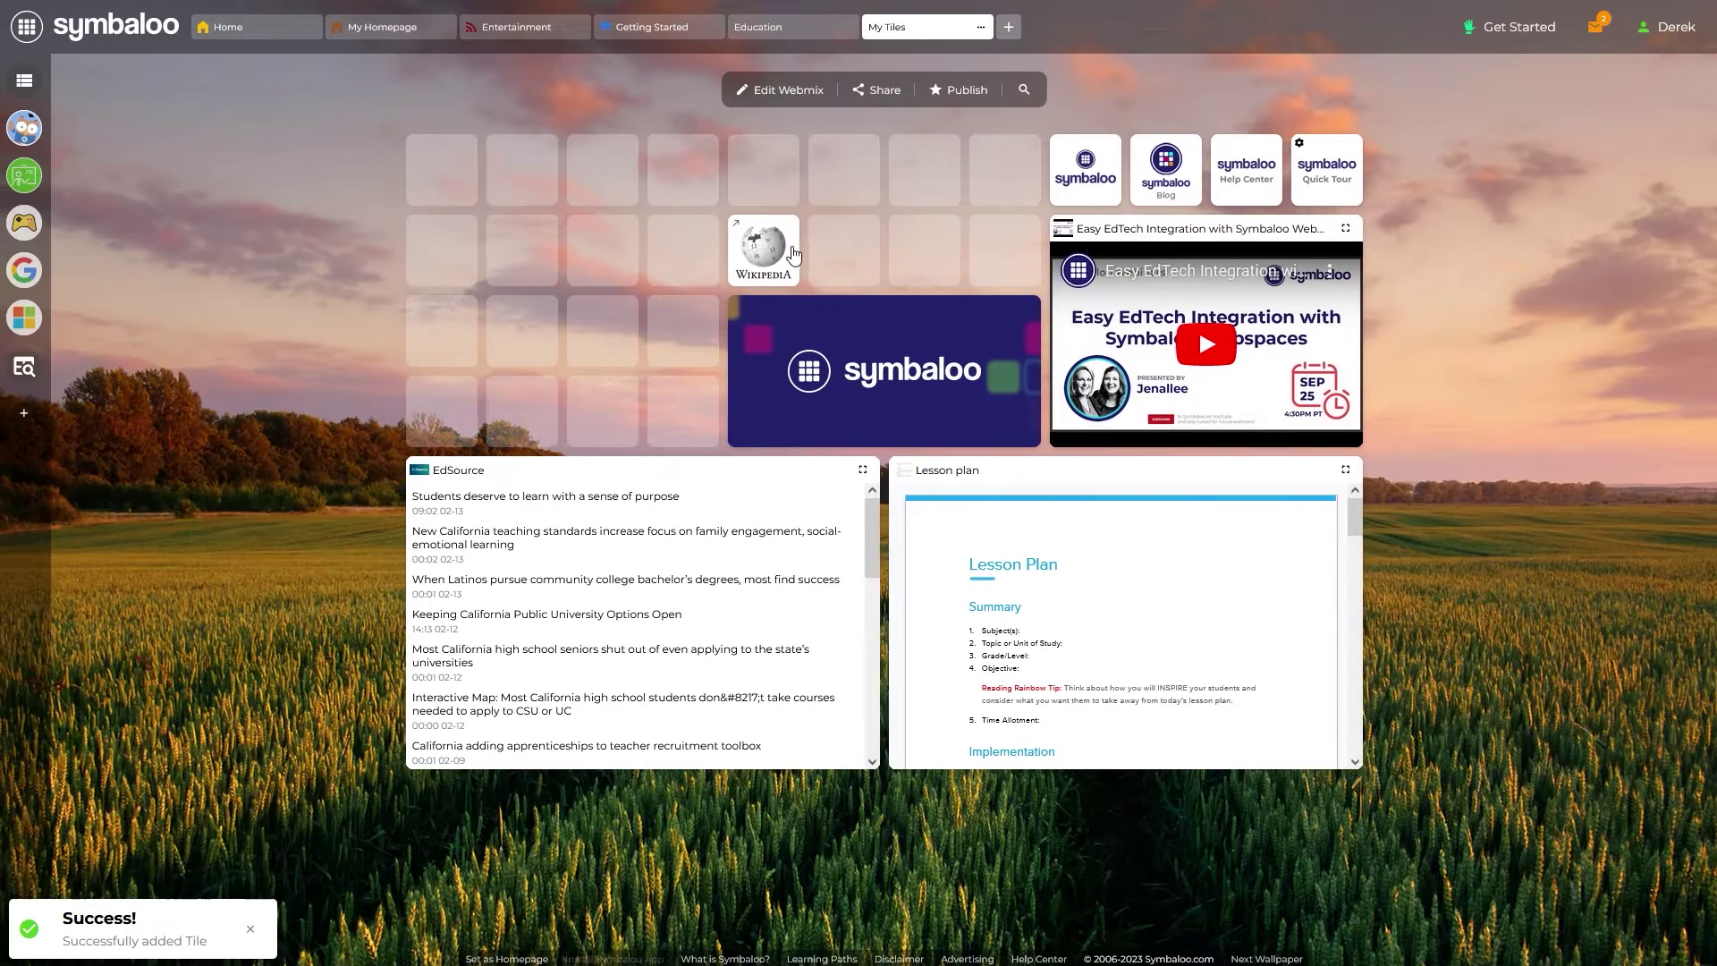
# - Open the Wikipedia tile for editing and turn its title display on and back off
pyautogui.click(763, 263)
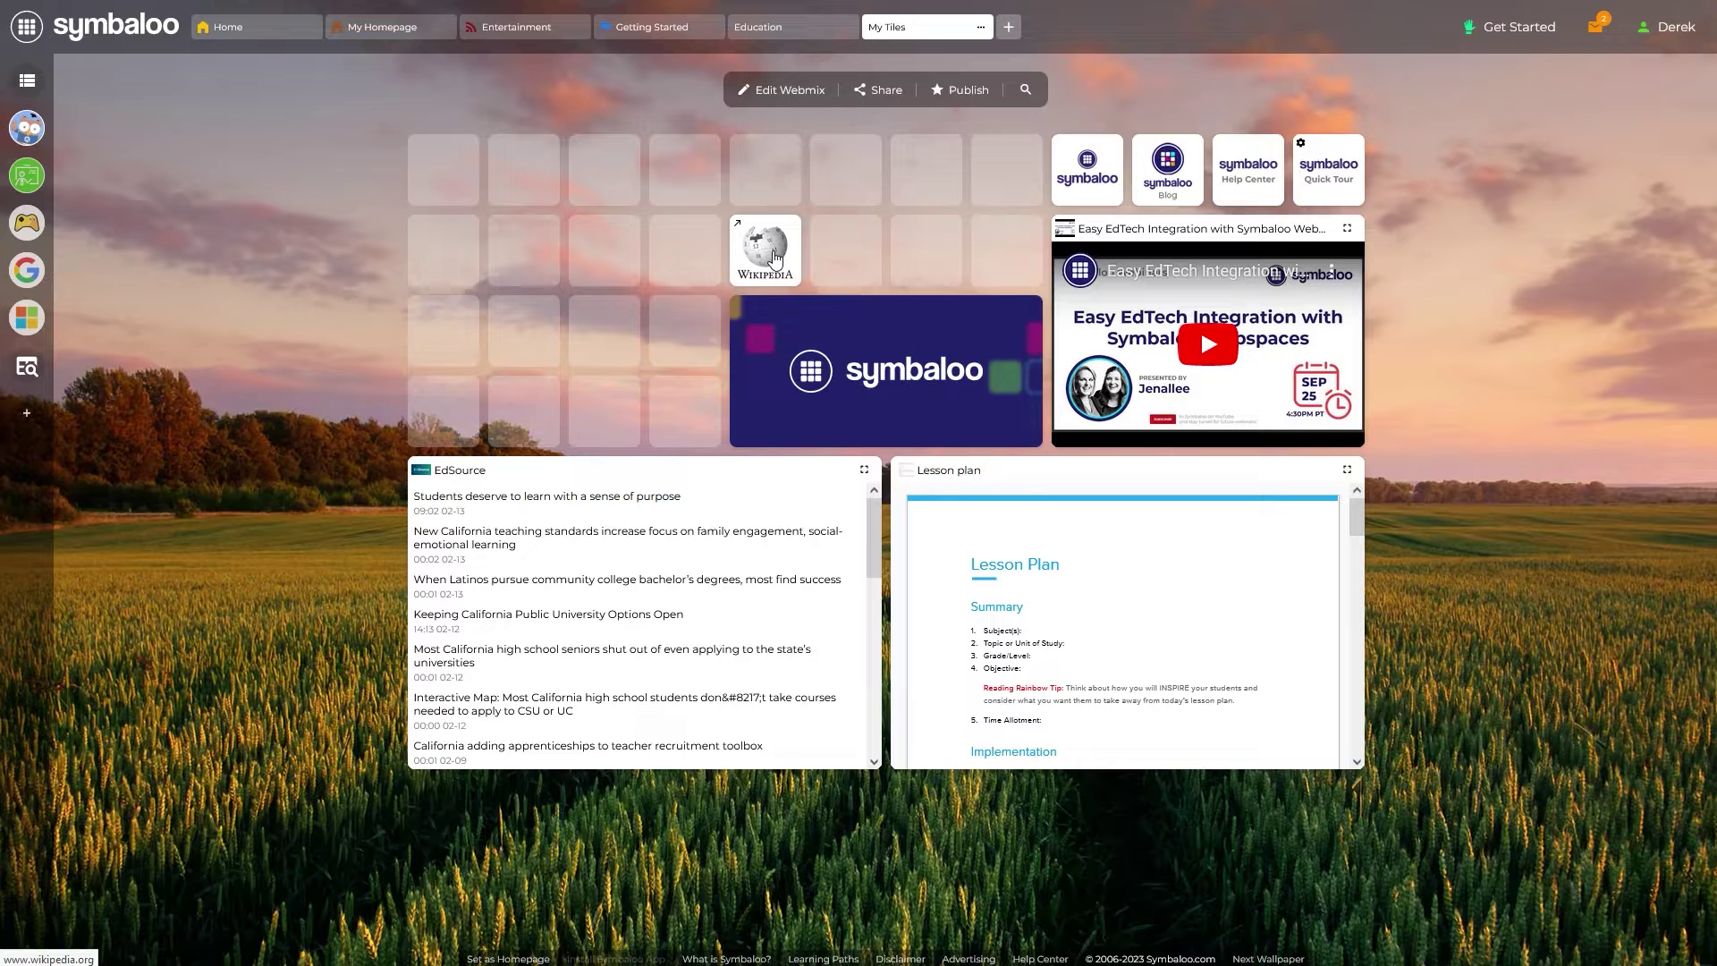
pyautogui.rightClick(775, 259)
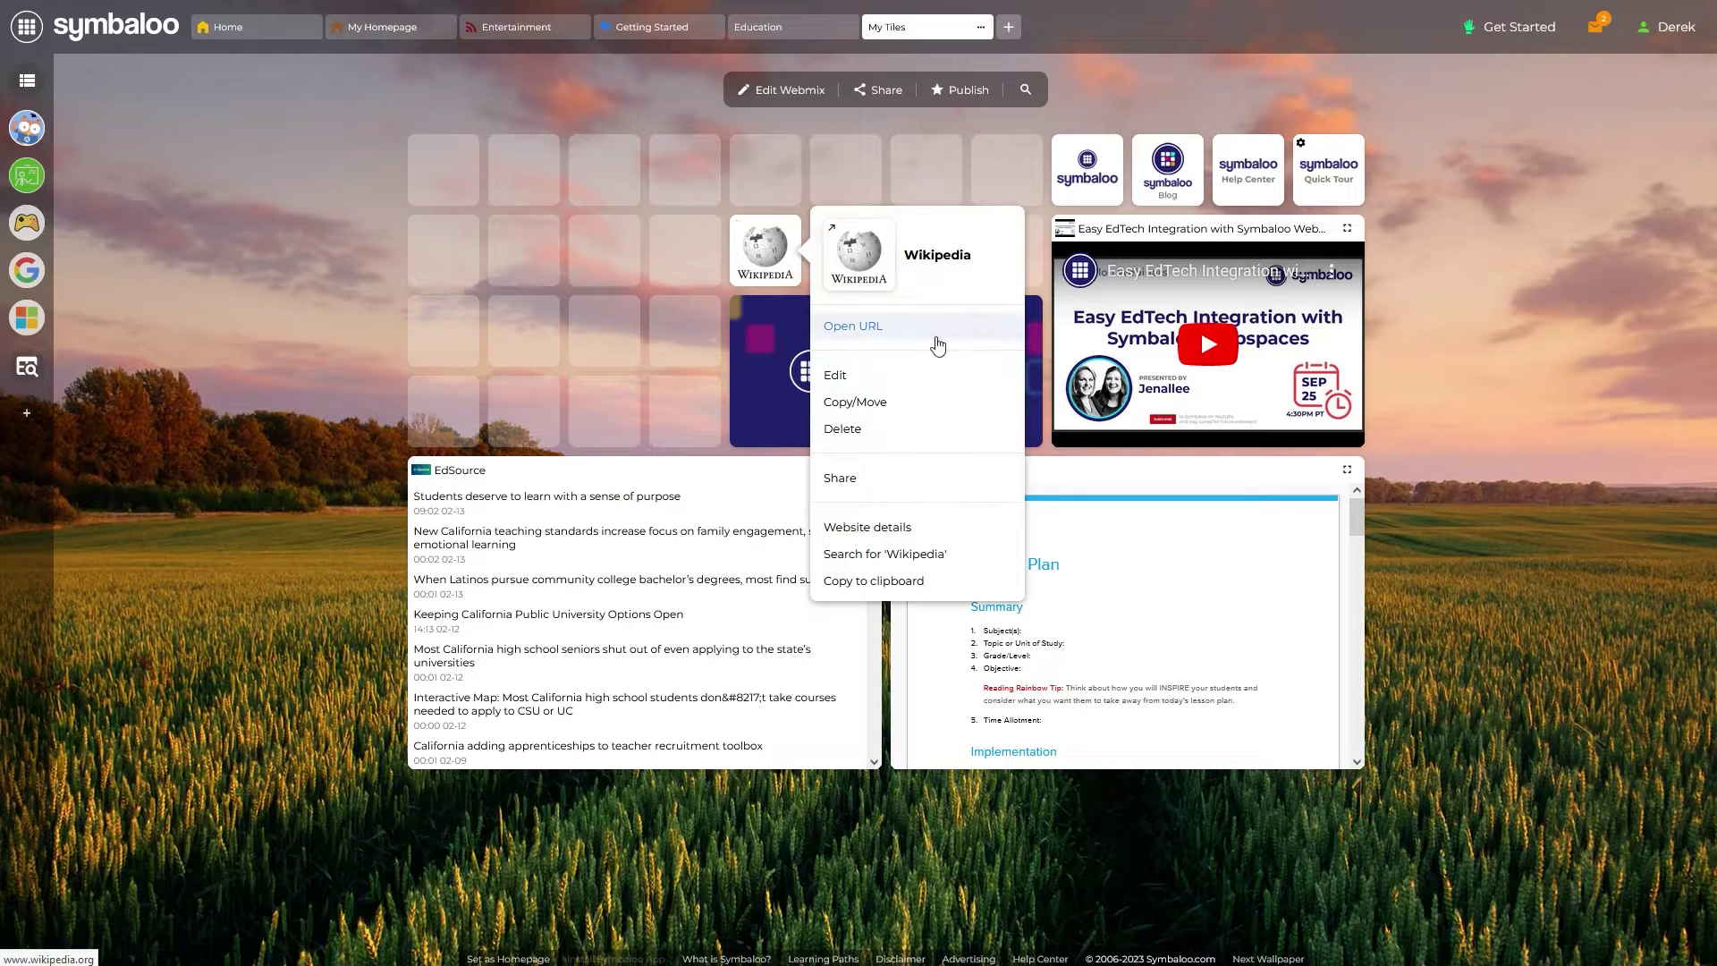
pyautogui.click(951, 387)
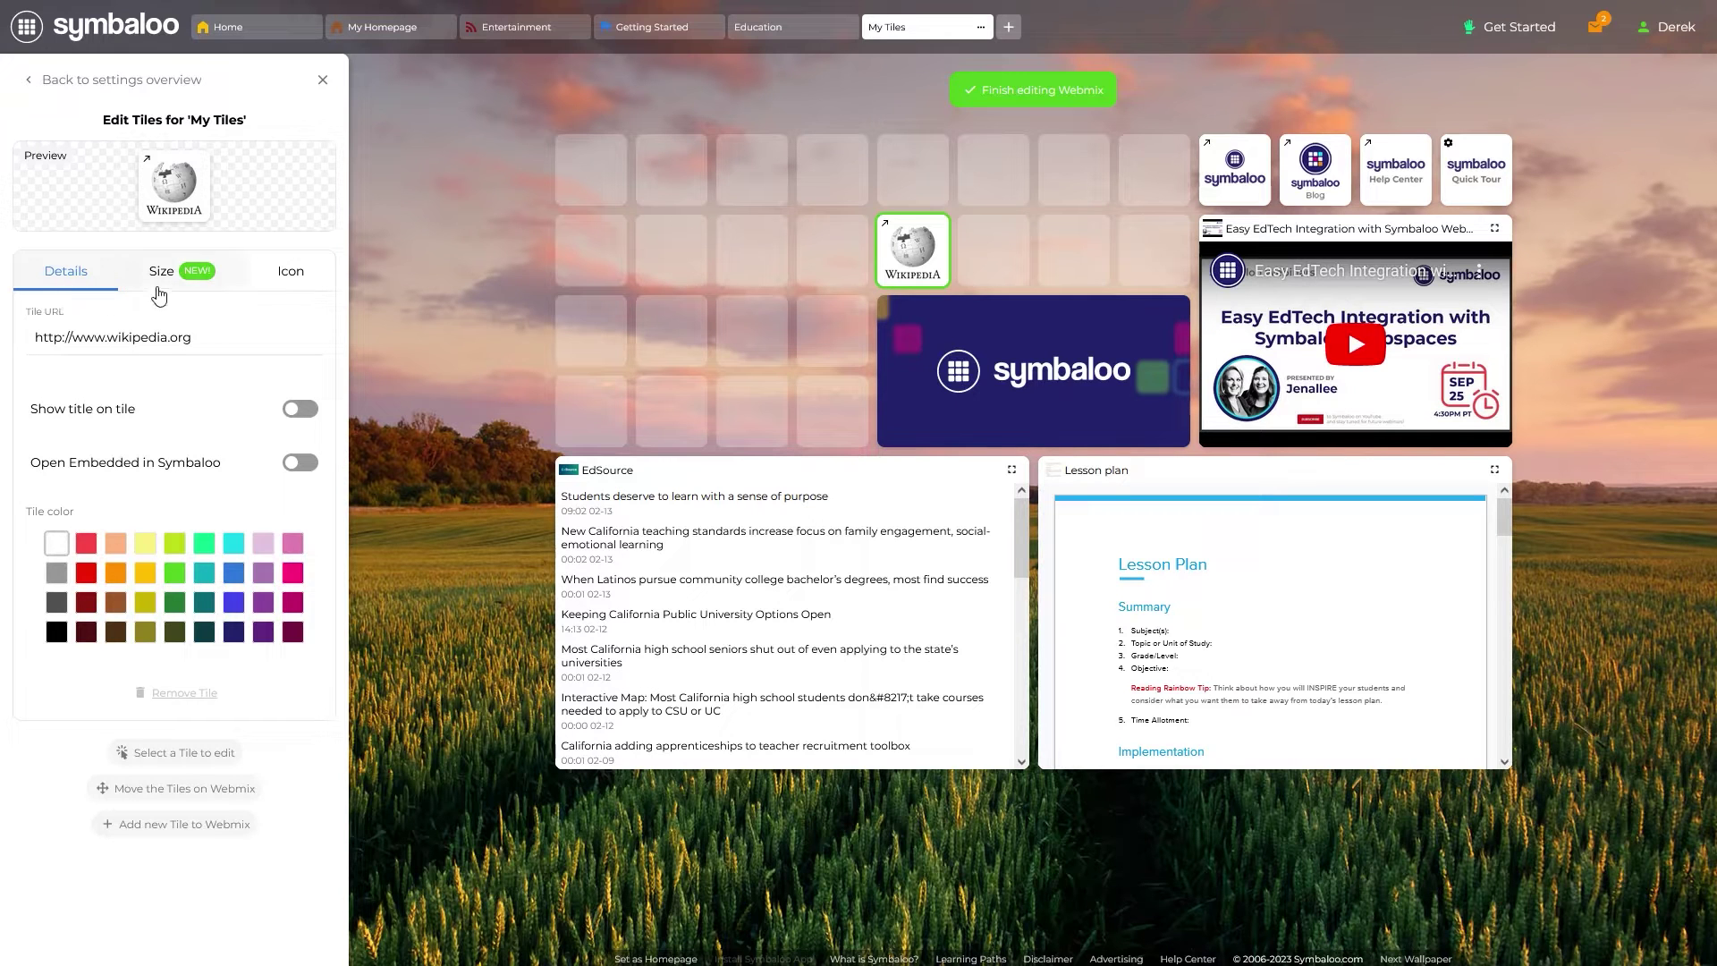
pyautogui.click(301, 410)
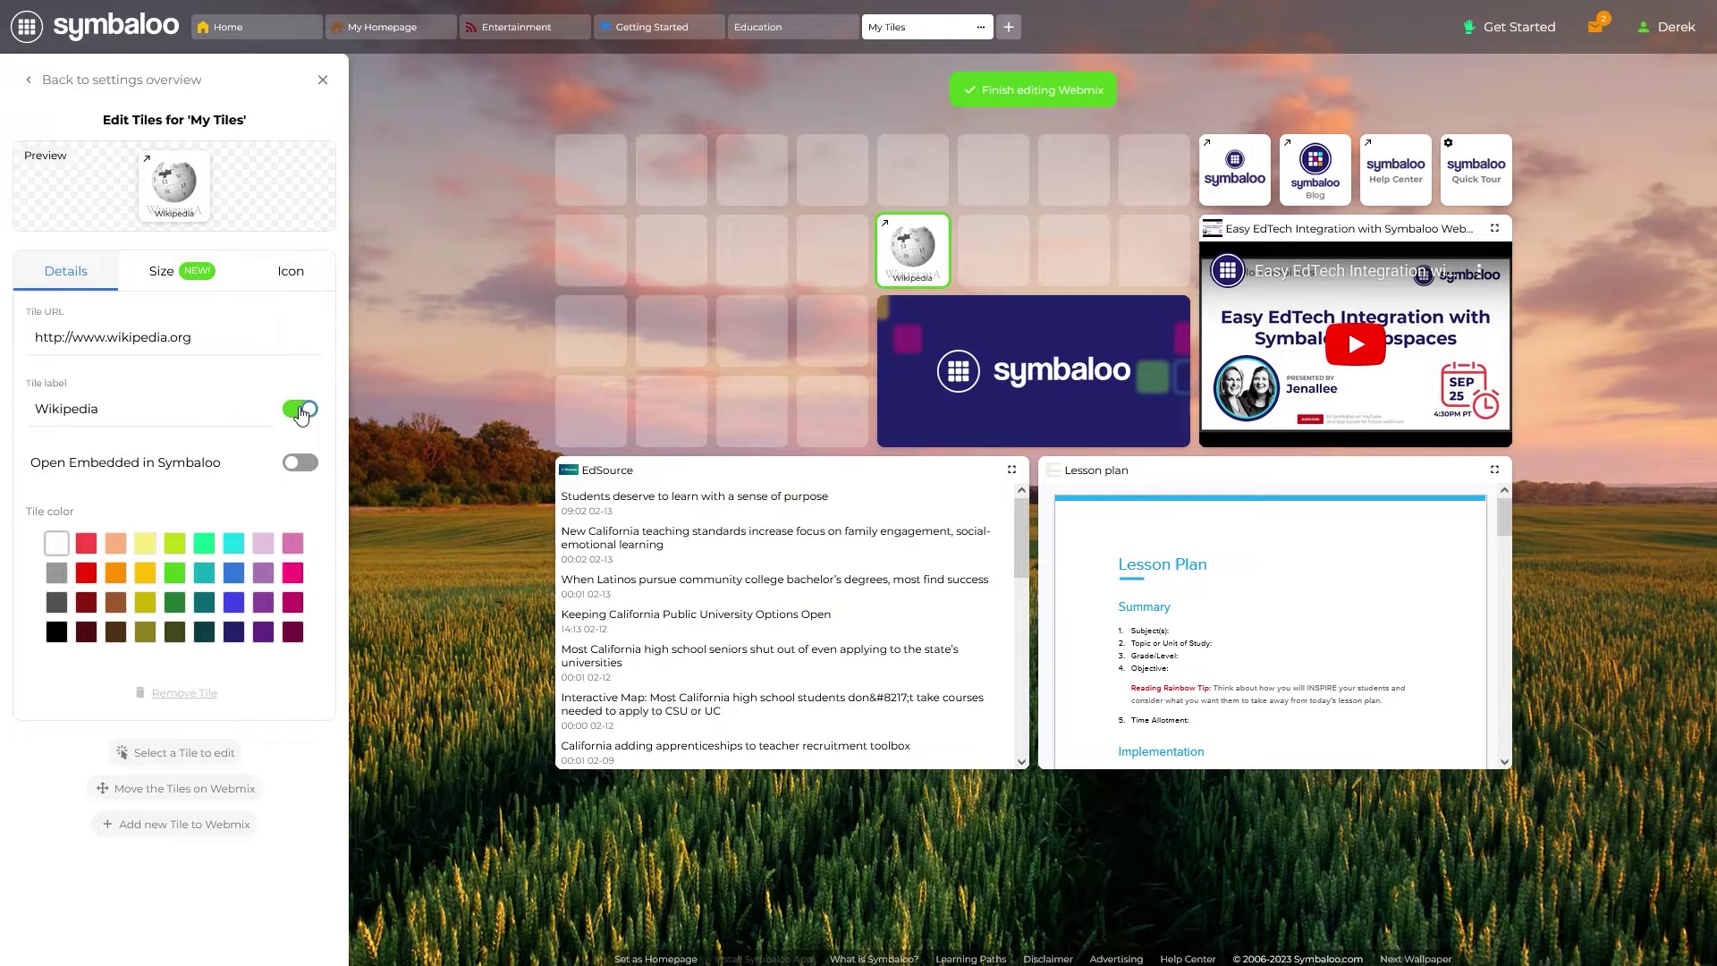
pyautogui.click(300, 410)
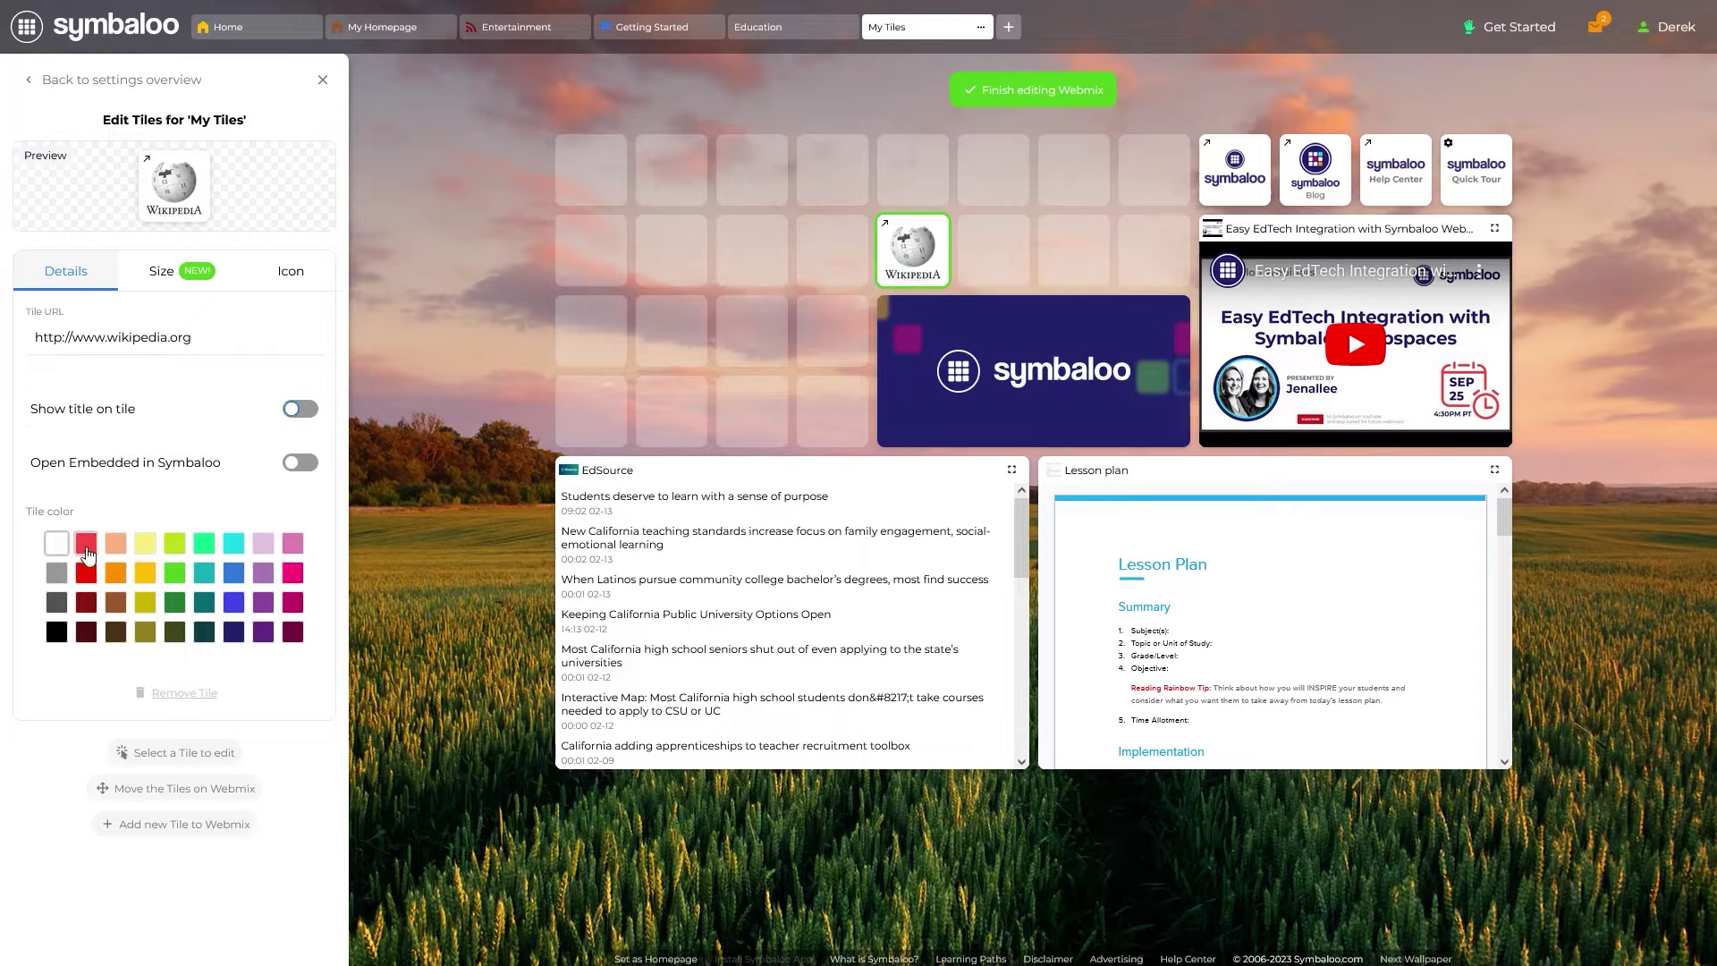
# - Try orange and yellow as the Wikipedia tile's color and settle on light purple
pyautogui.click(116, 577)
pyautogui.click(144, 578)
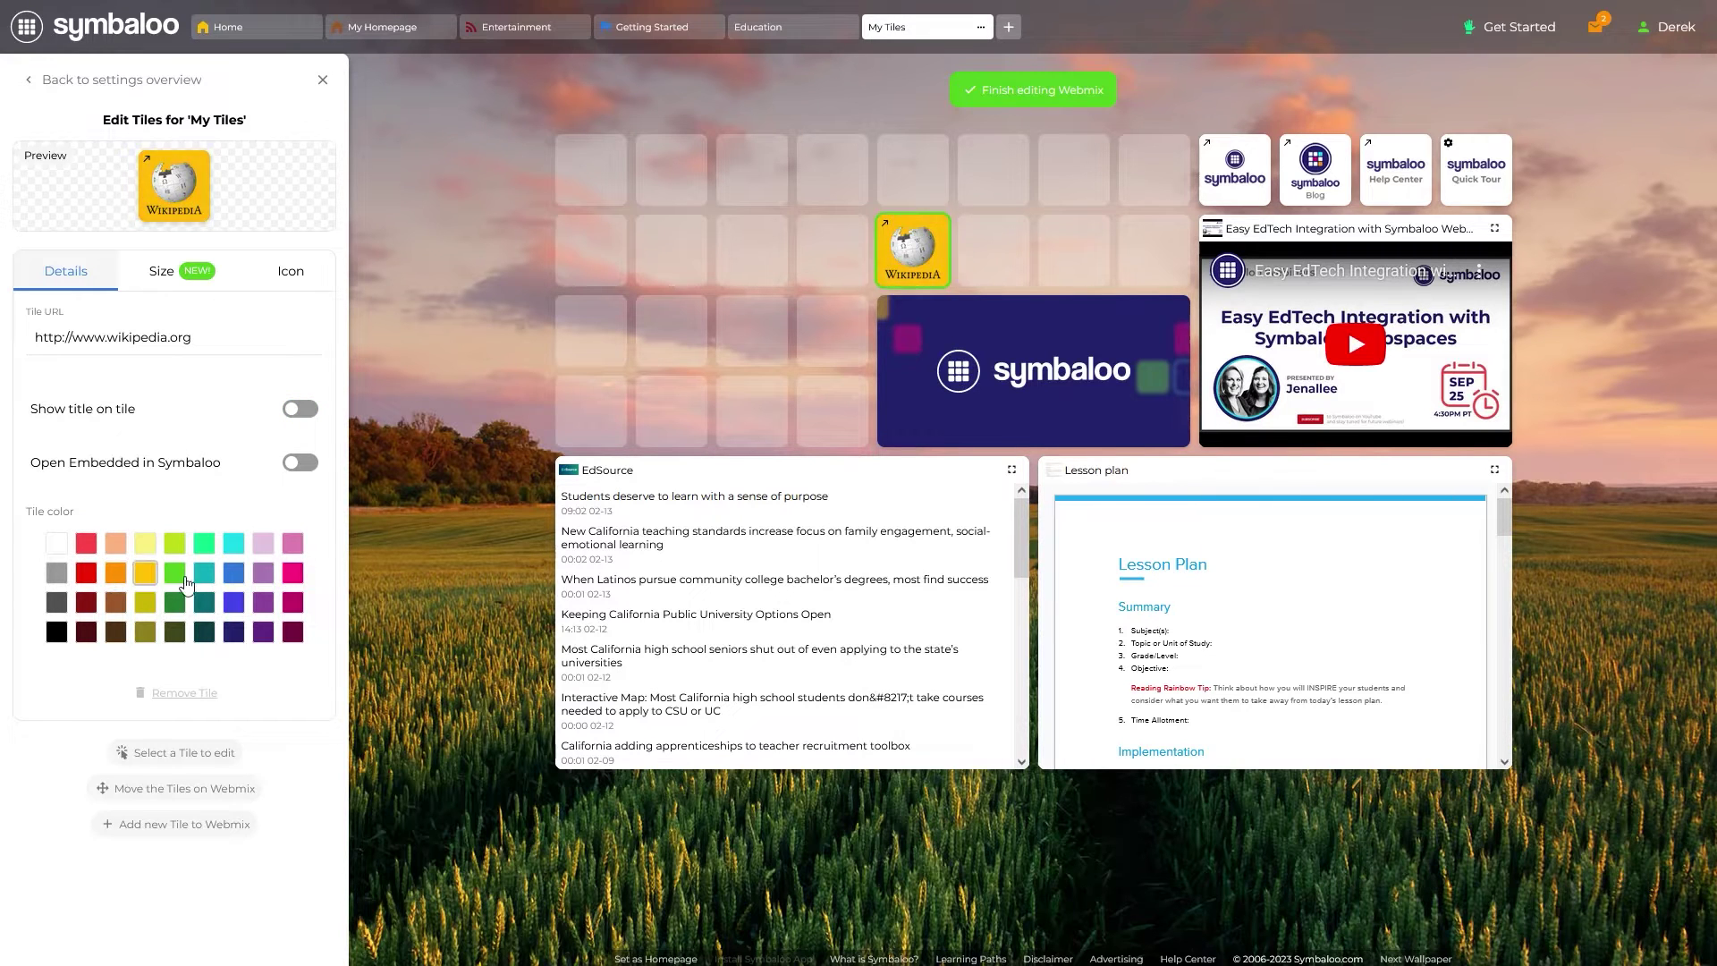
pyautogui.click(263, 543)
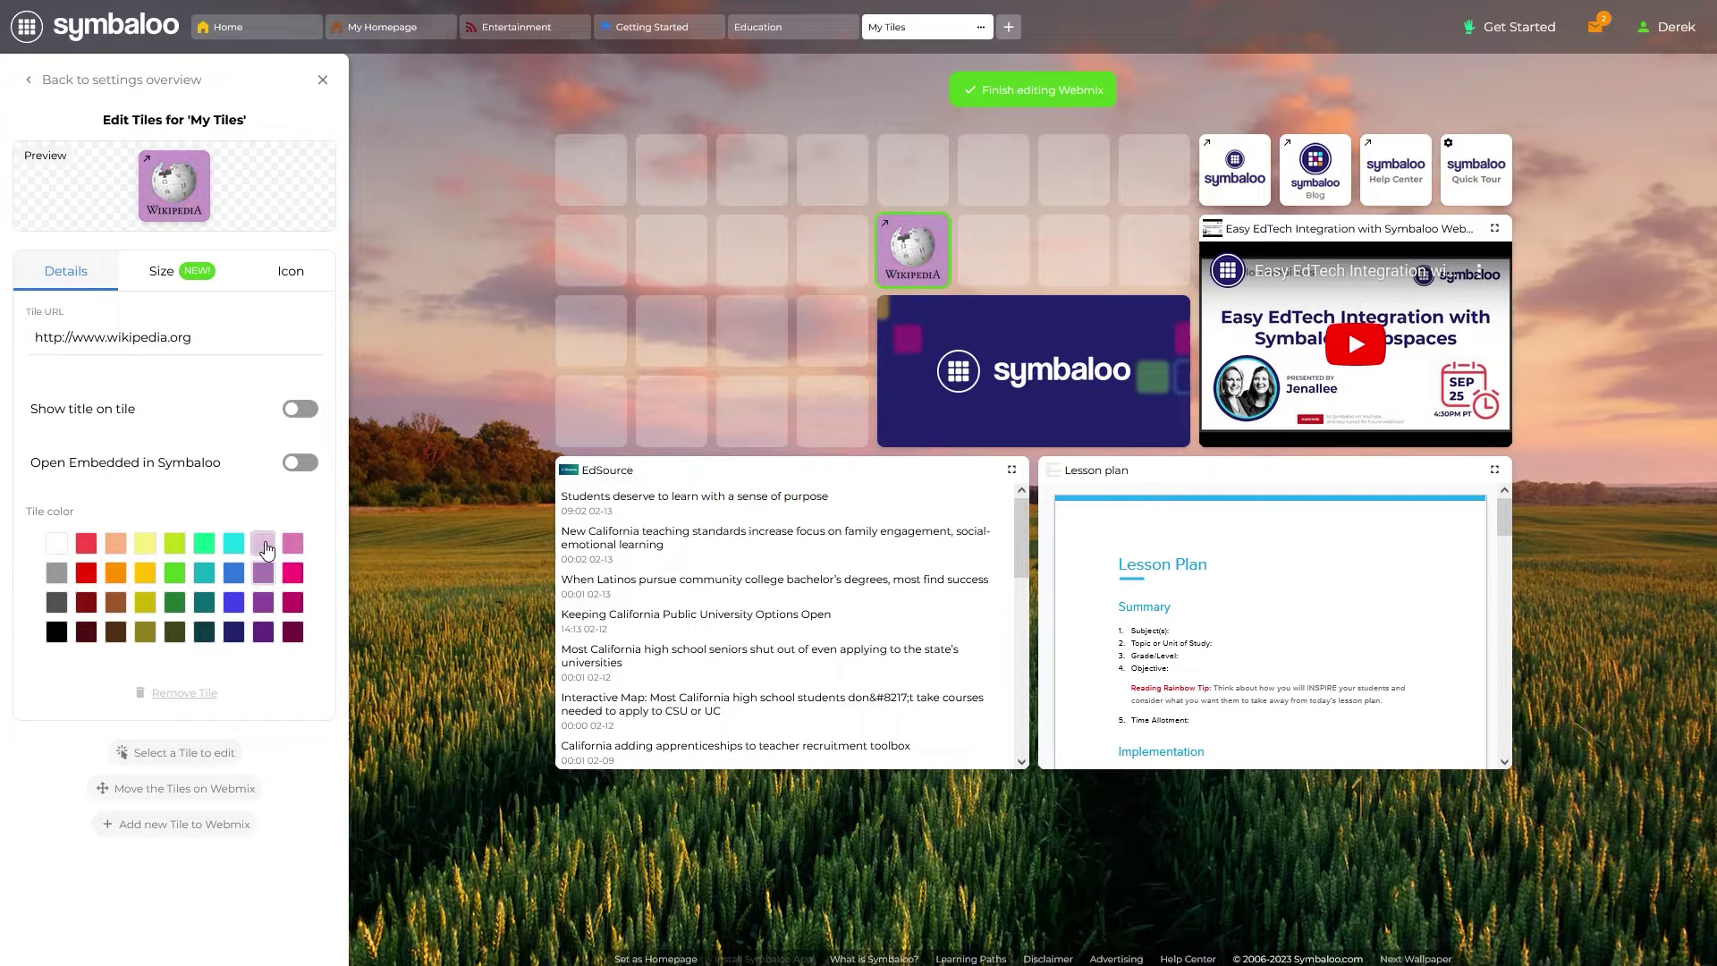
# - Try a tile width of 2 for the Wikipedia tile and return the width to 1
pyautogui.click(187, 291)
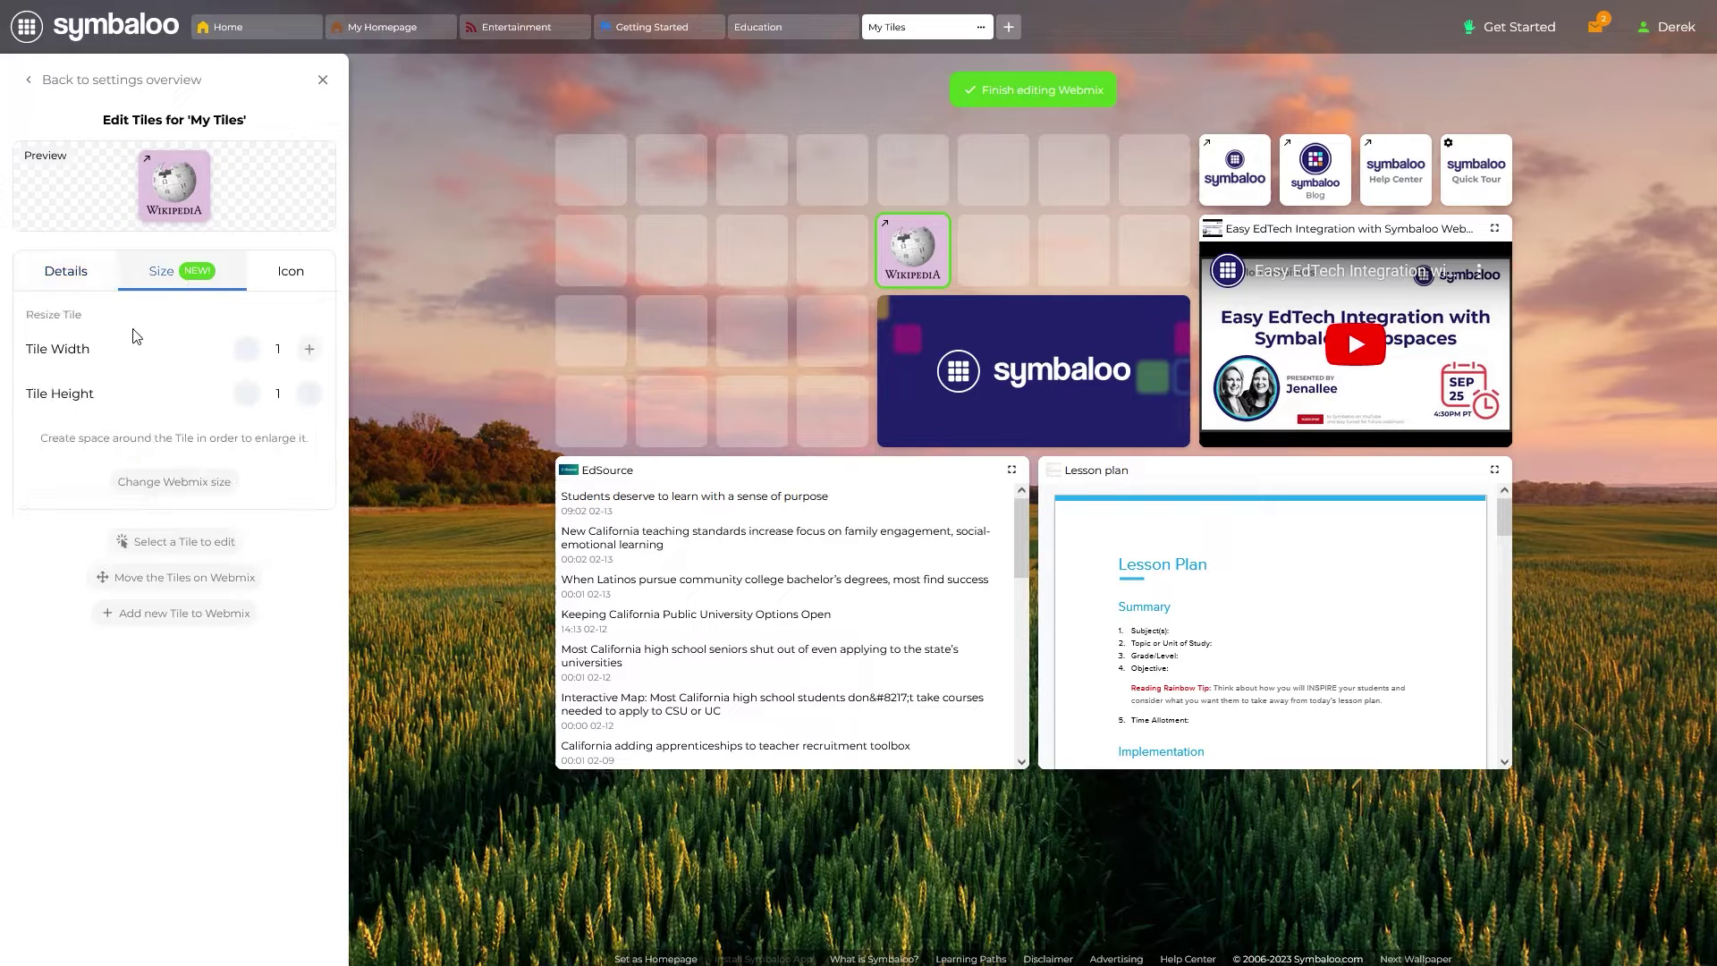
pyautogui.click(309, 350)
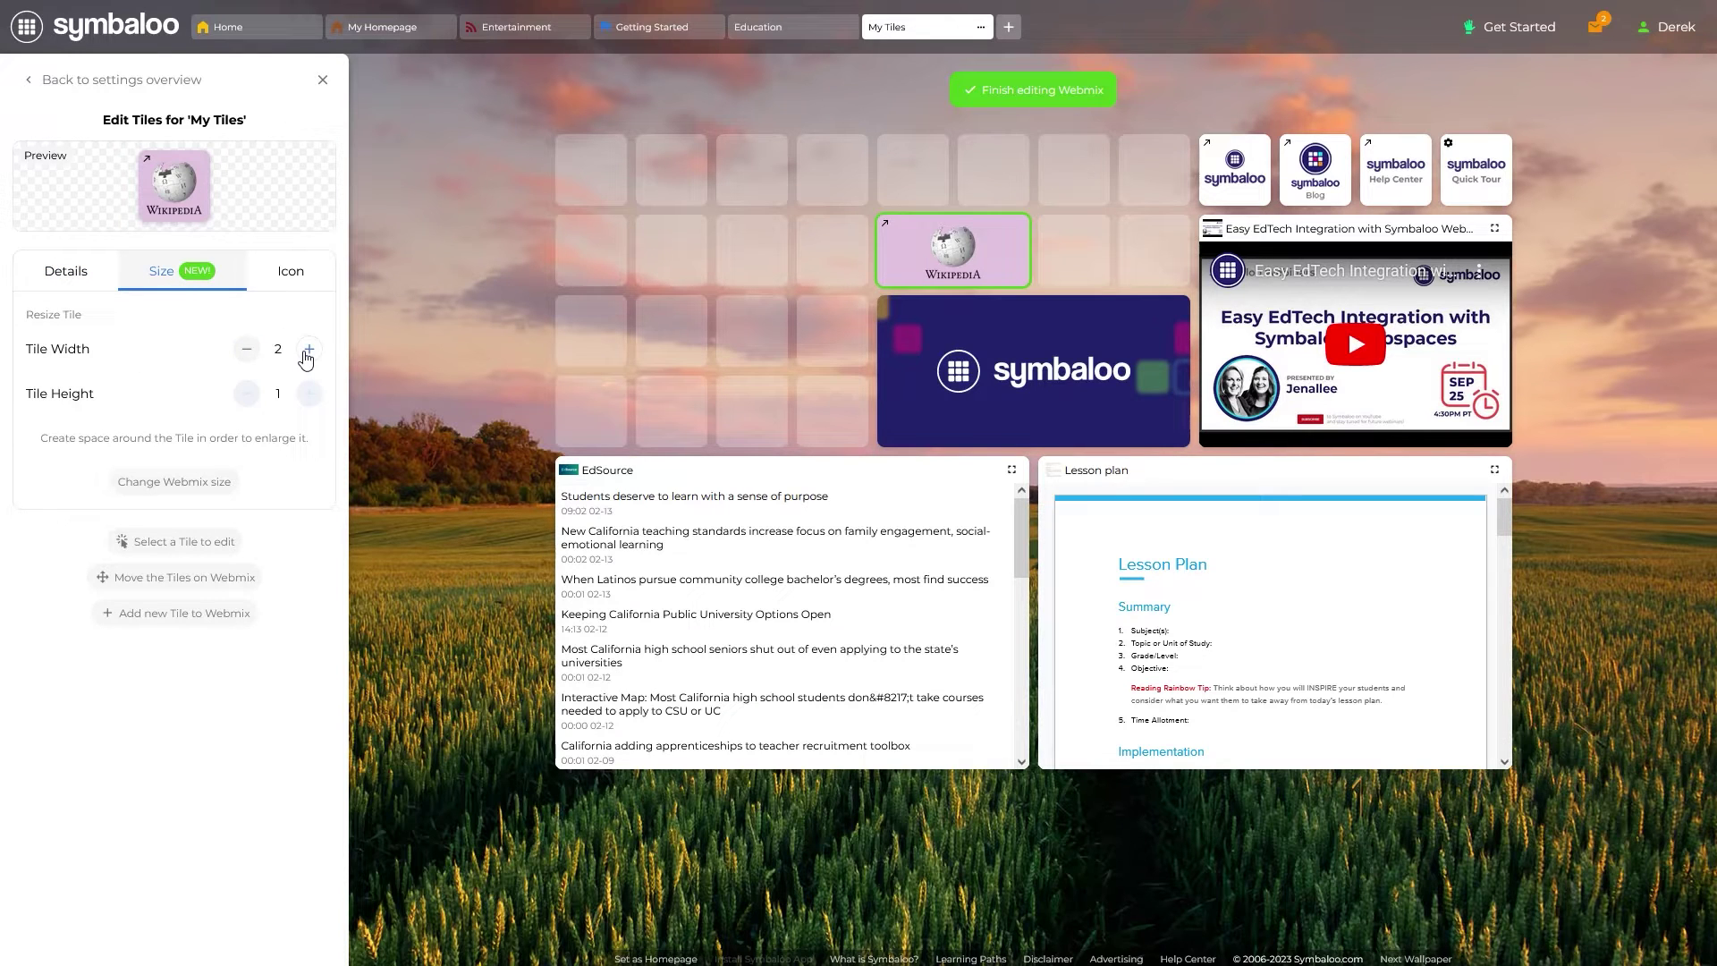
pyautogui.click(247, 349)
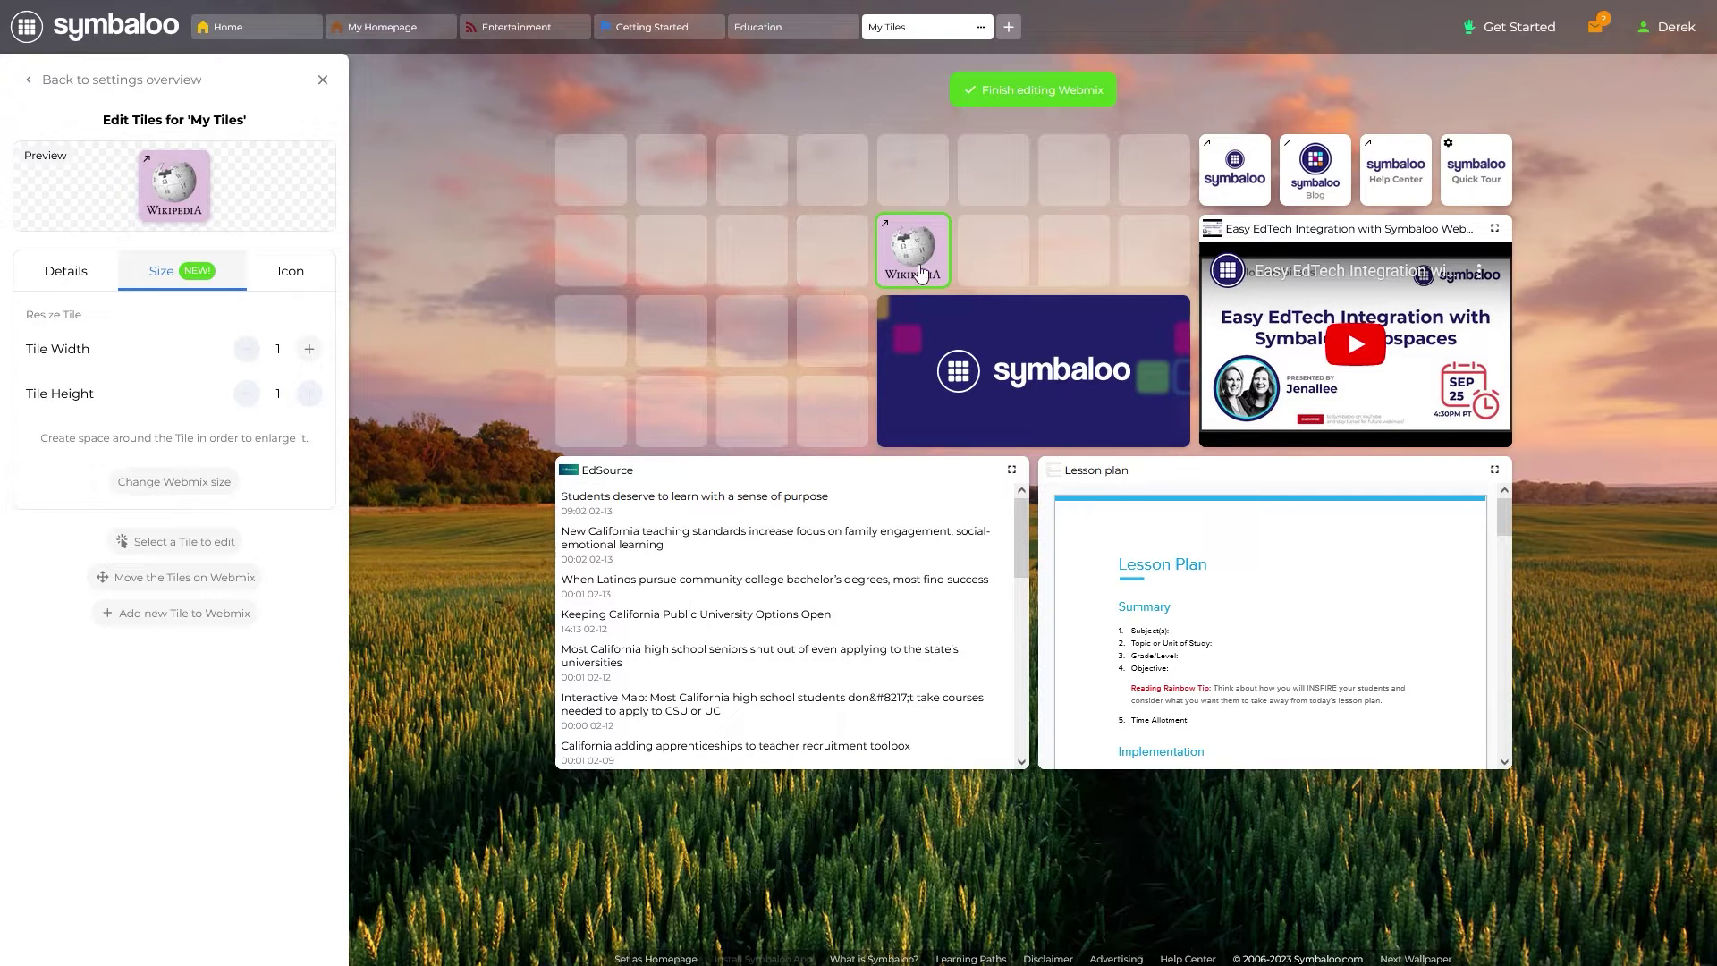
# - Move the Wikipedia tile to the first cell of the grid and set its width and height to 2
pyautogui.moveTo(921, 271); pyautogui.dragTo(591, 192)
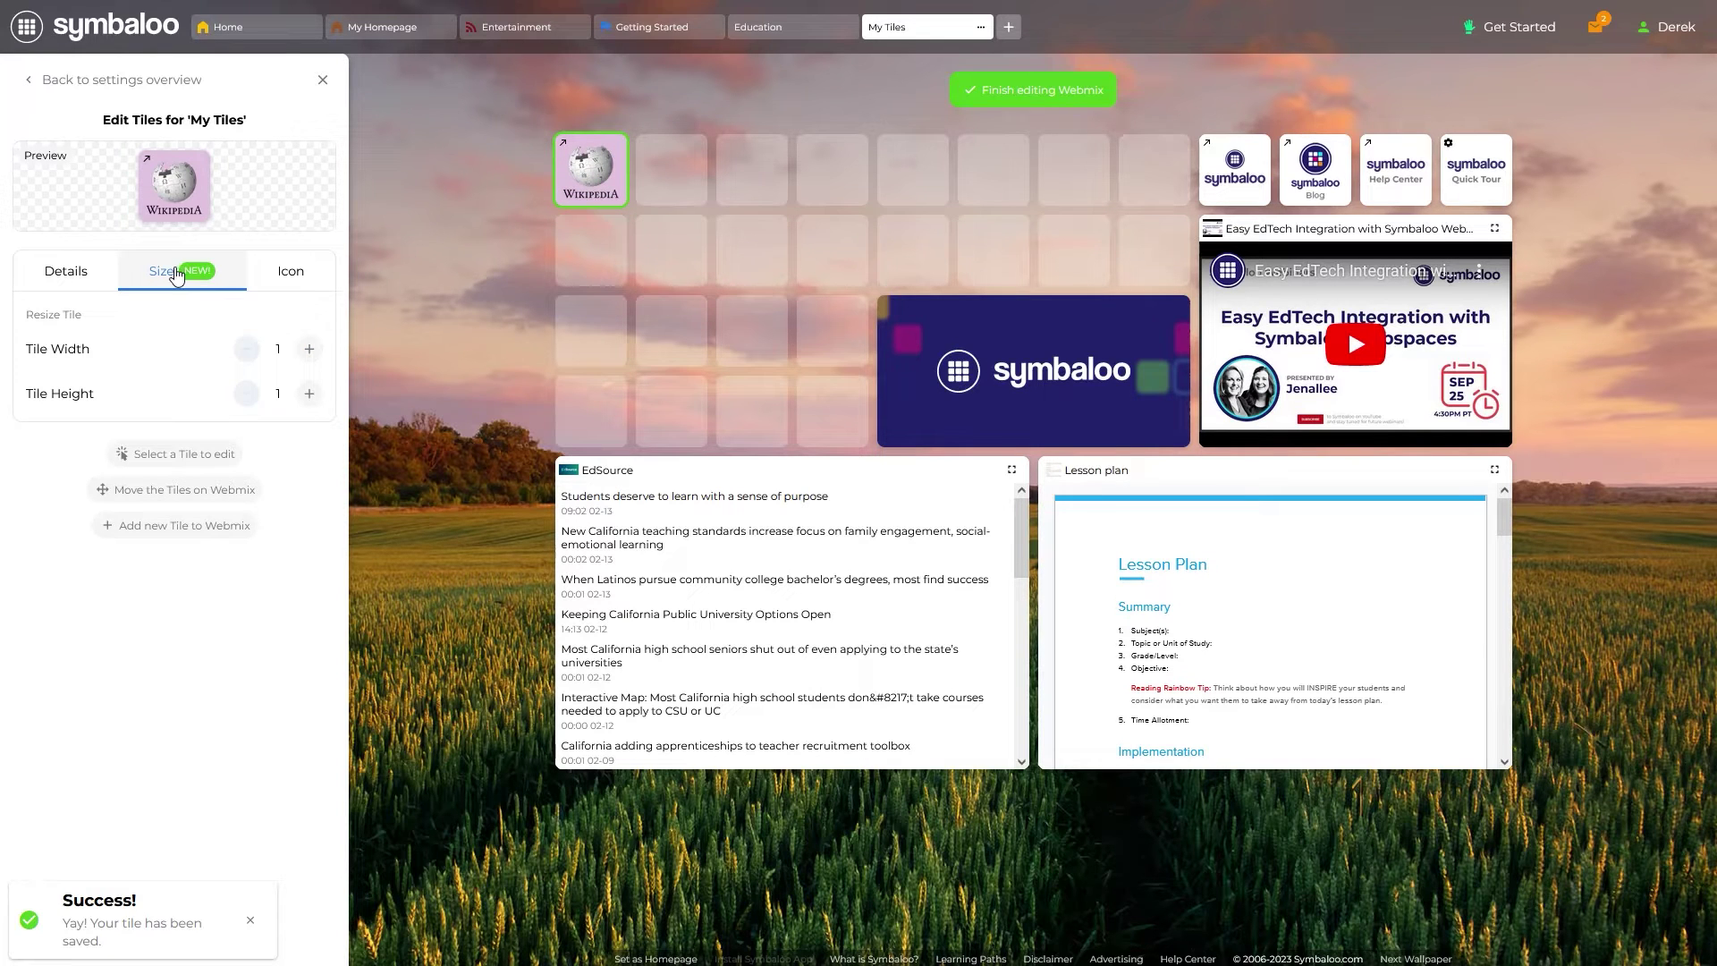
pyautogui.click(308, 349)
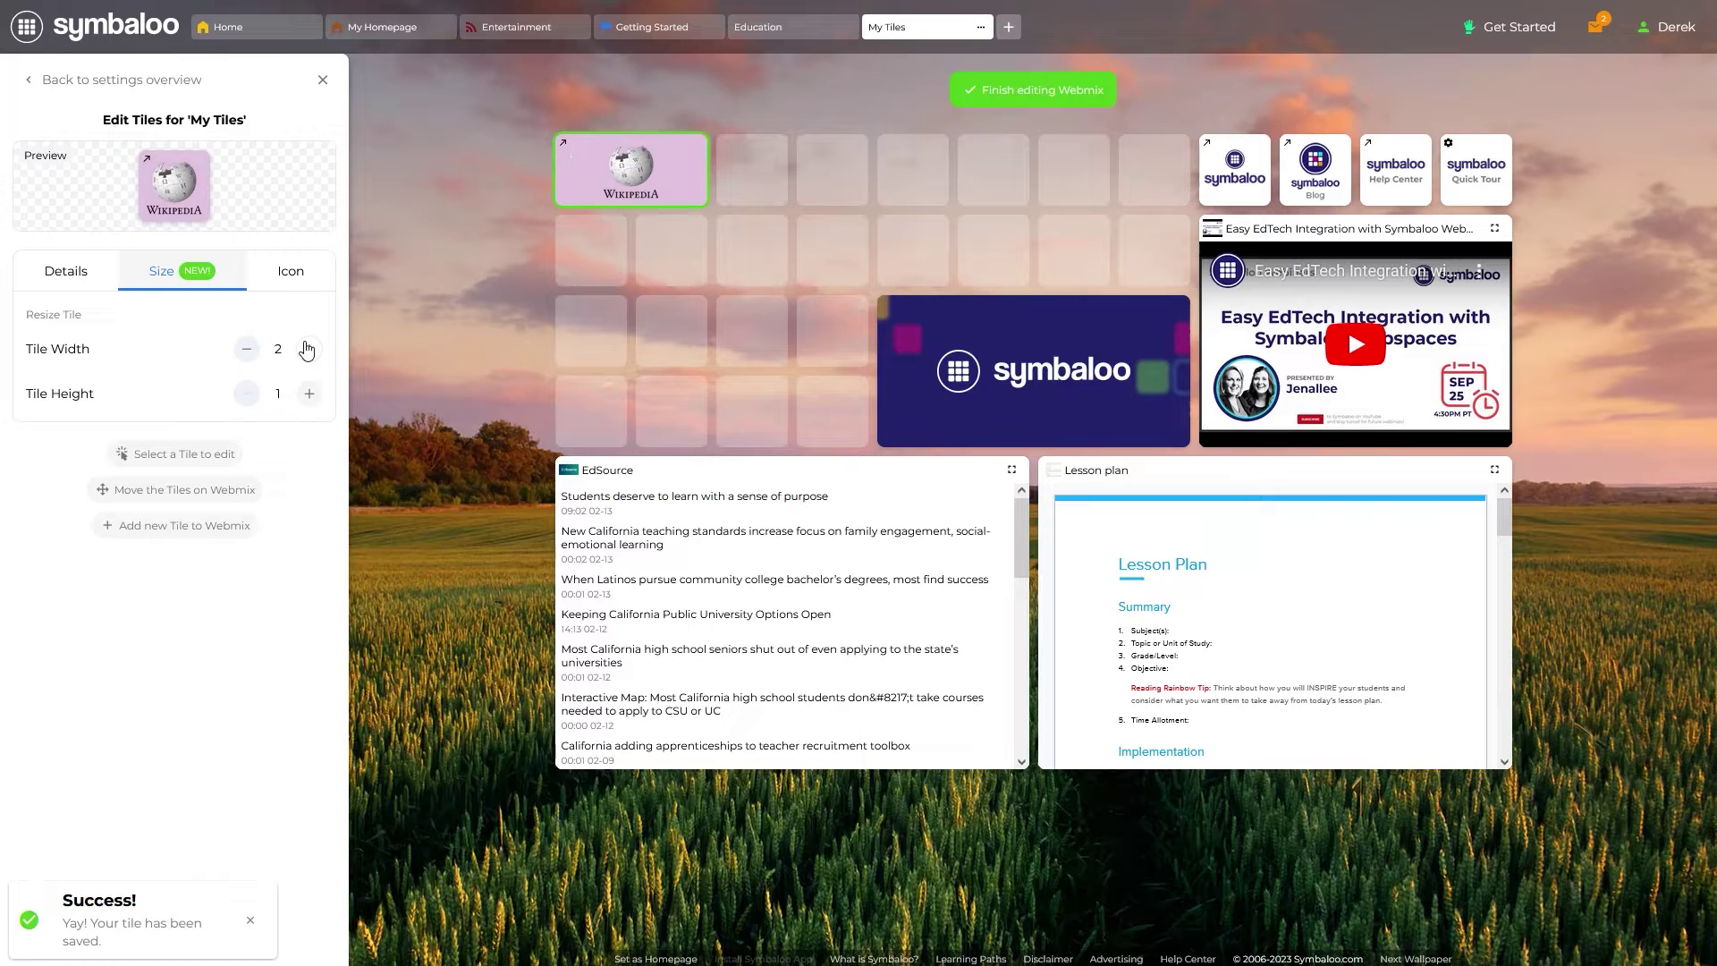
pyautogui.click(307, 395)
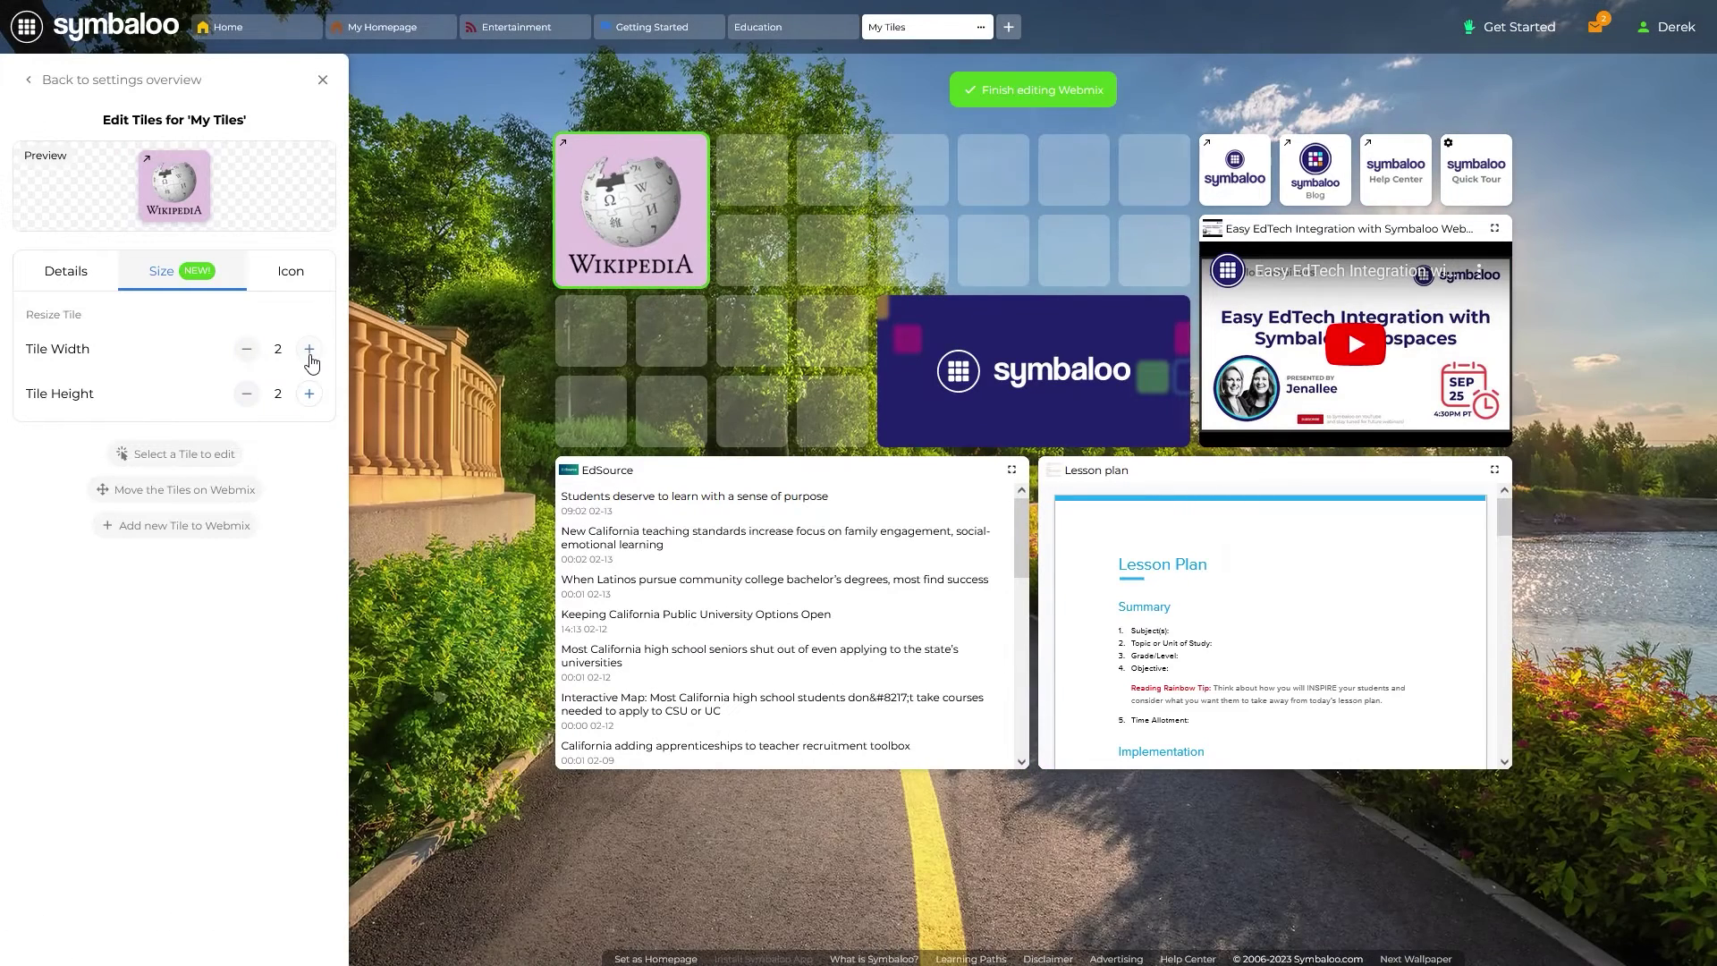
# - Try enlarging the Wikipedia tile to width 4 and height 3, and reduce it back to 2 by 2
pyautogui.click(310, 351)
pyautogui.click(310, 394)
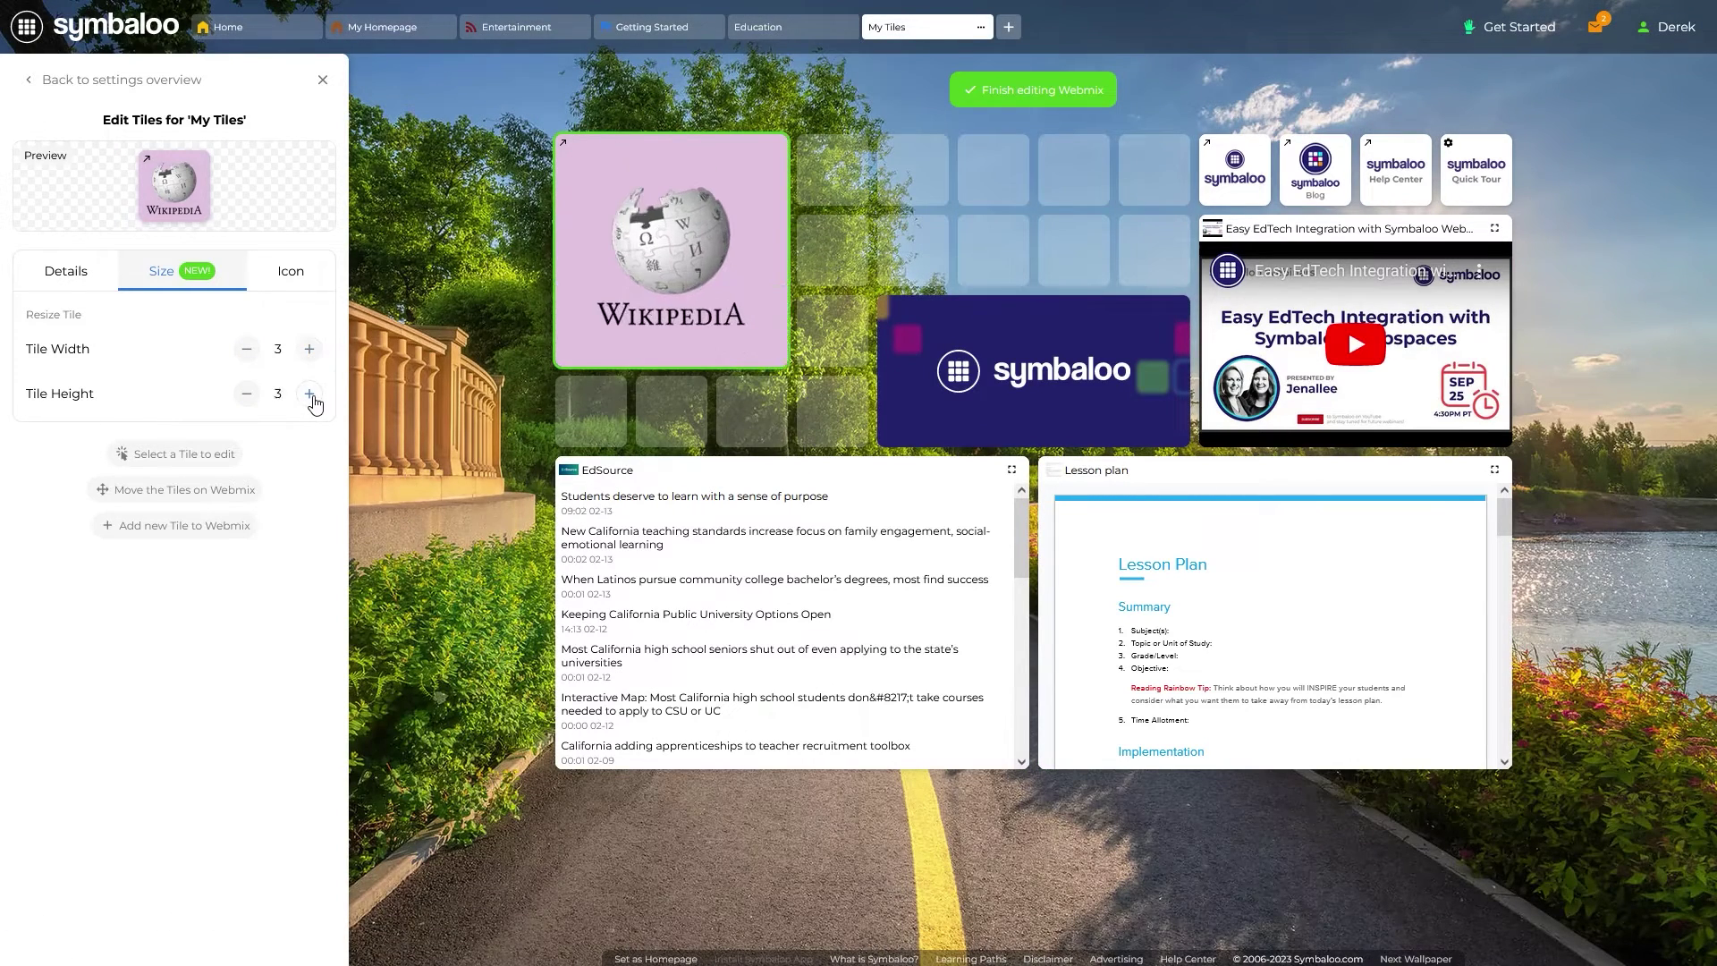
pyautogui.click(309, 350)
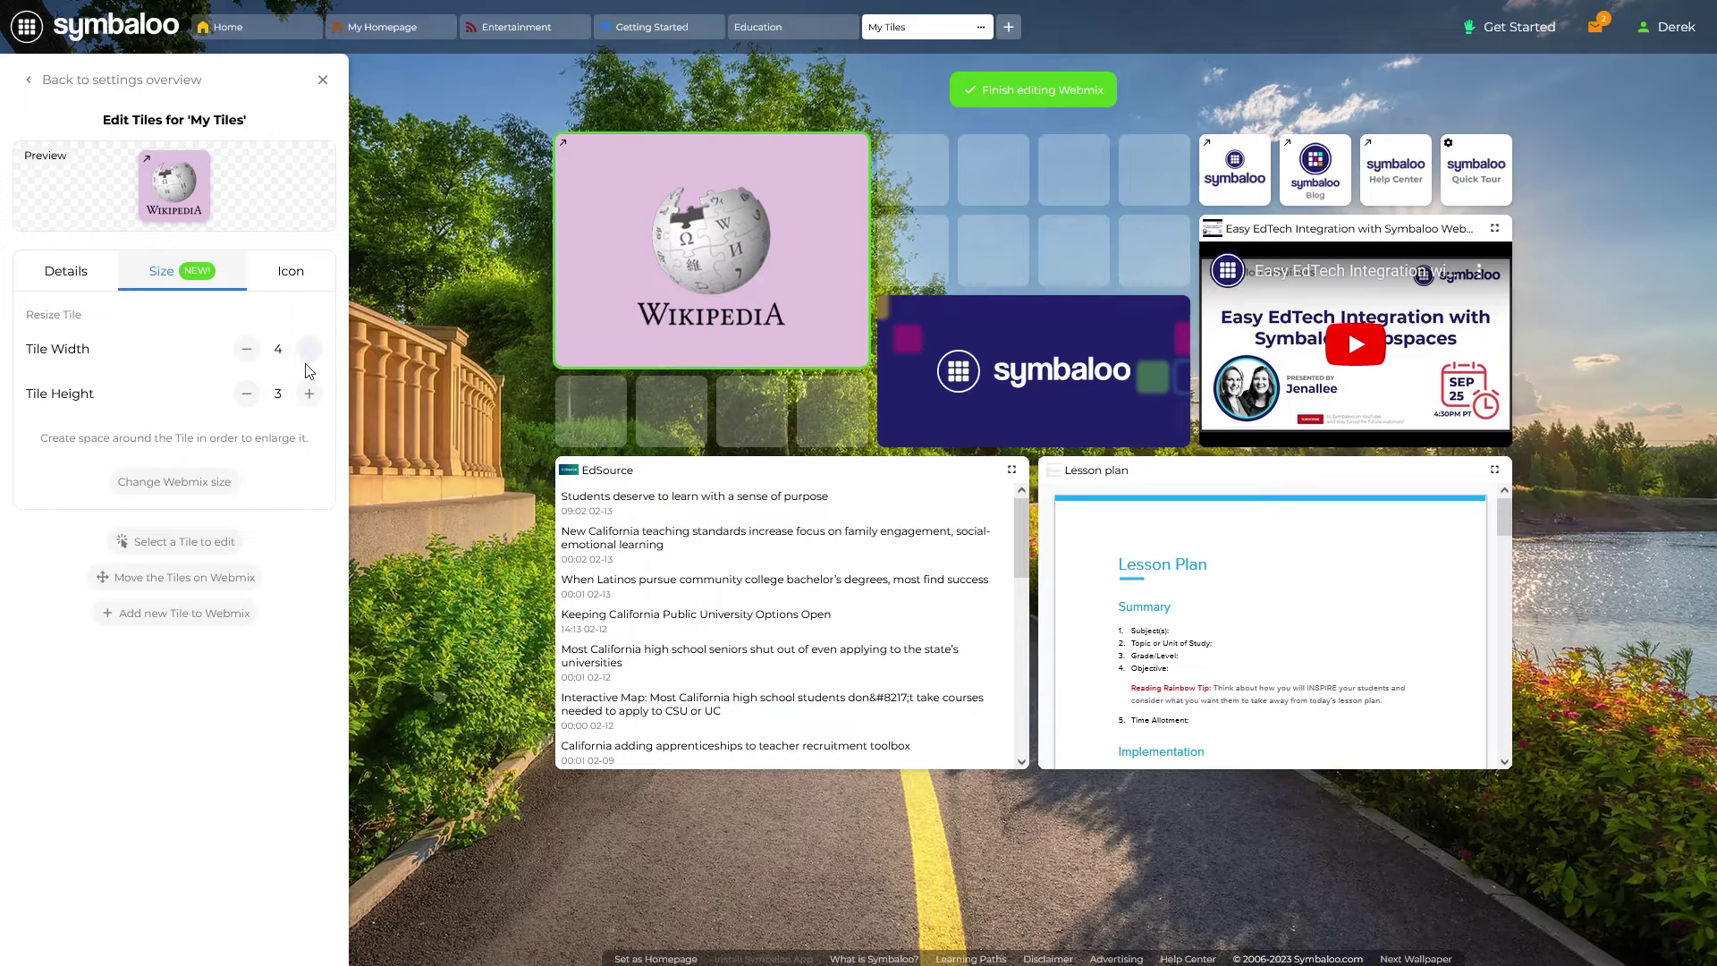
pyautogui.click(255, 358)
pyautogui.click(249, 398)
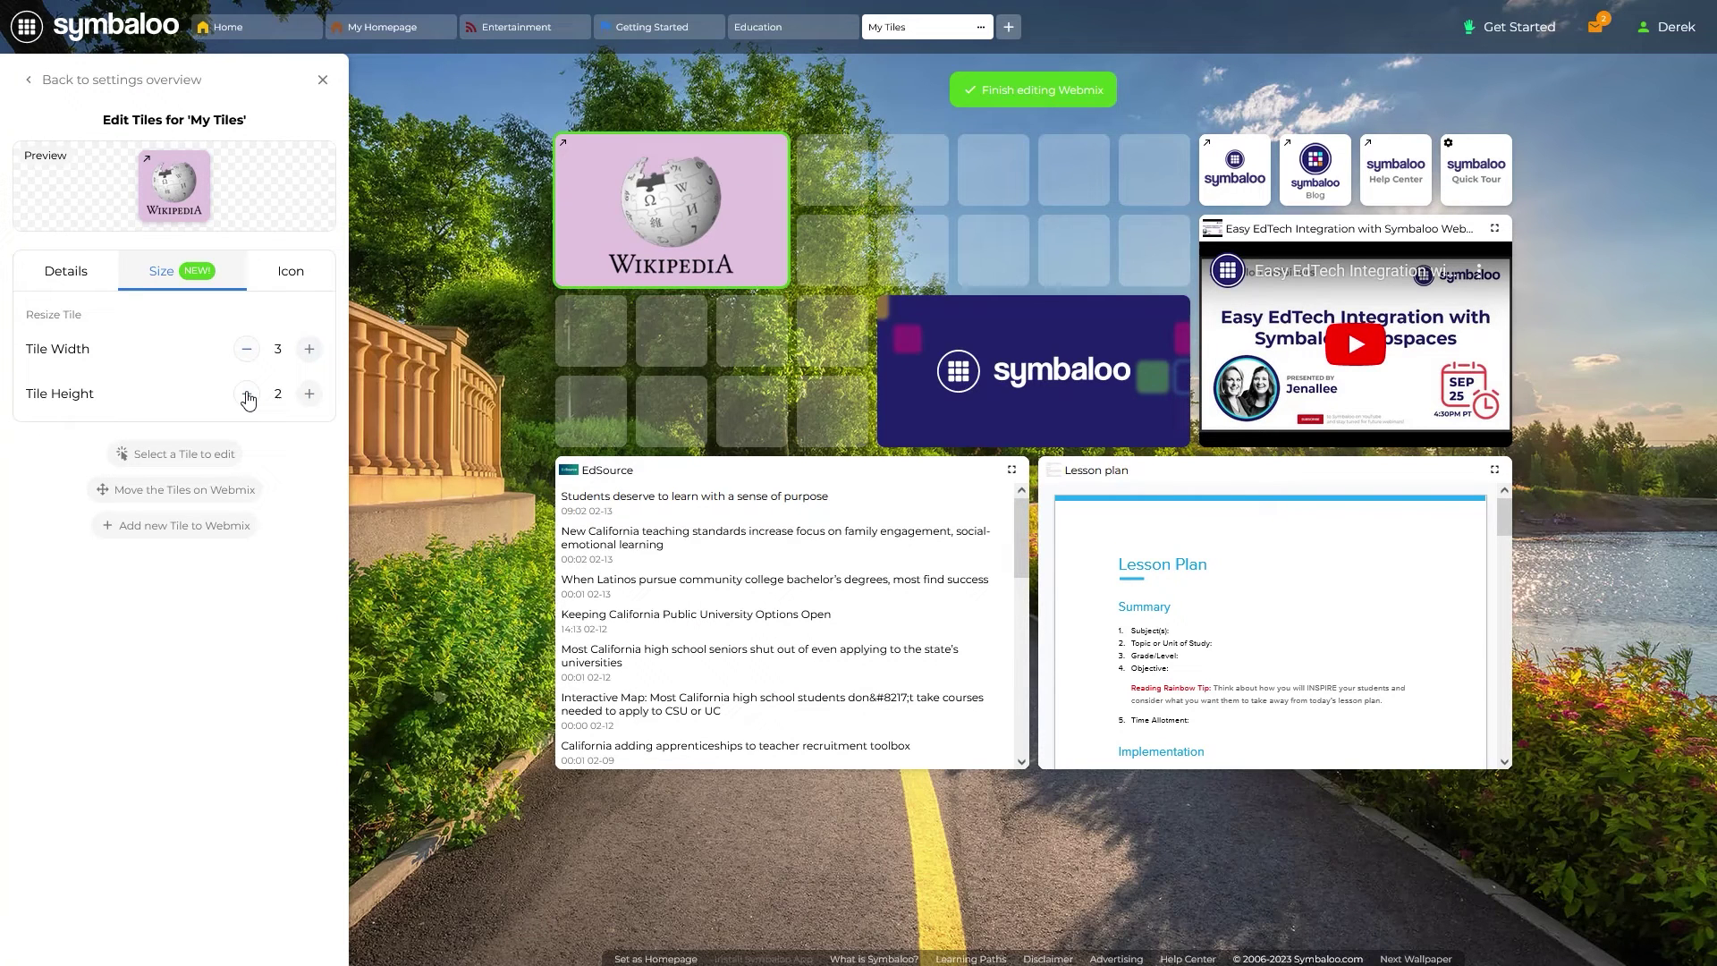
pyautogui.click(249, 353)
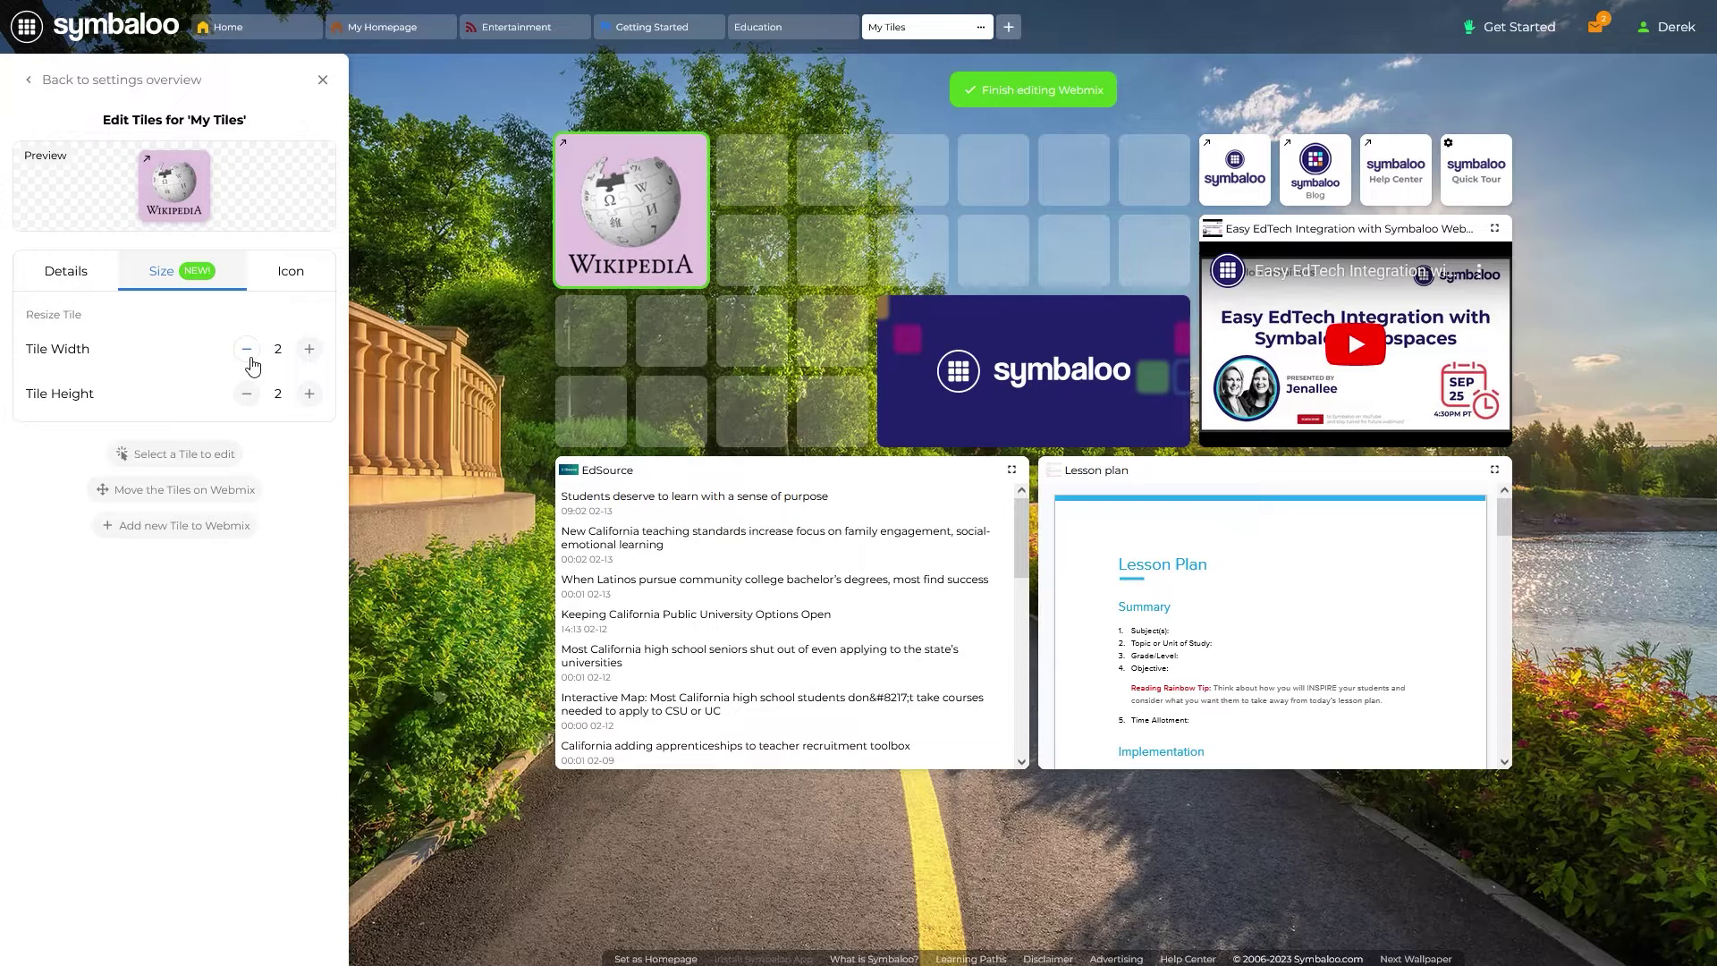
# - Move the Wikipedia tile to the empty cells above the center of the Symbaloo banner
pyautogui.moveTo(608, 207); pyautogui.dragTo(975, 174)
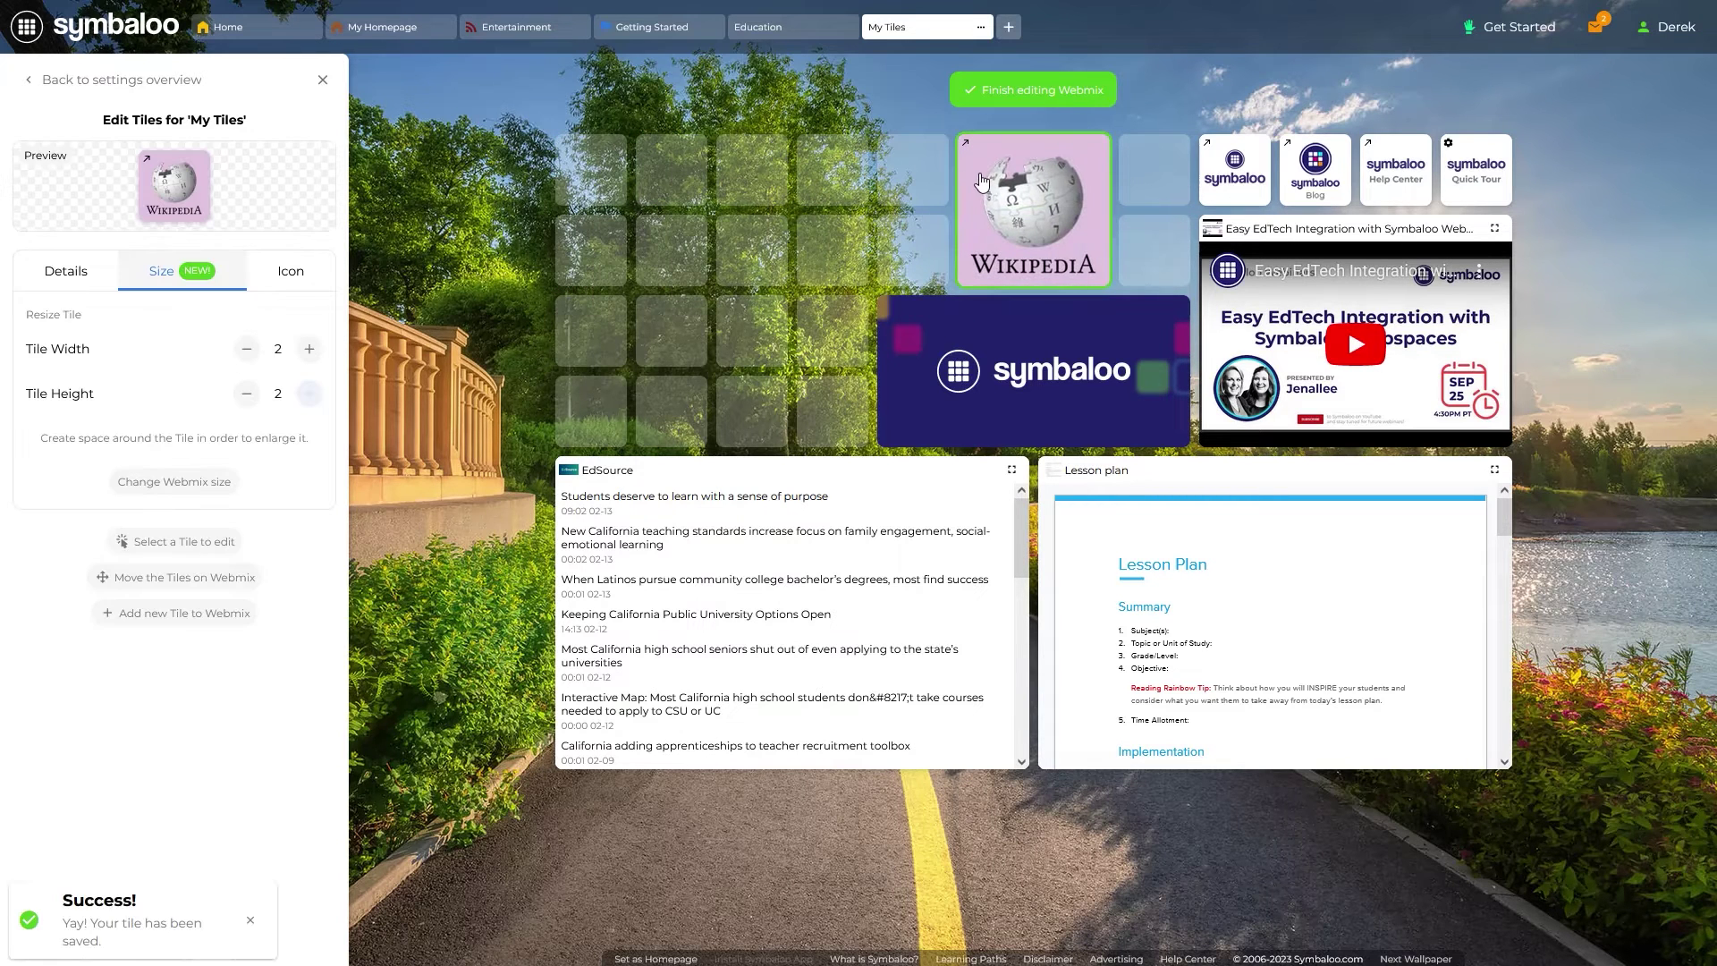
# - Try the other recommended icons on the Wikipedia tile: both W logos and the puzzle globe without the wordmark
pyautogui.click(290, 273)
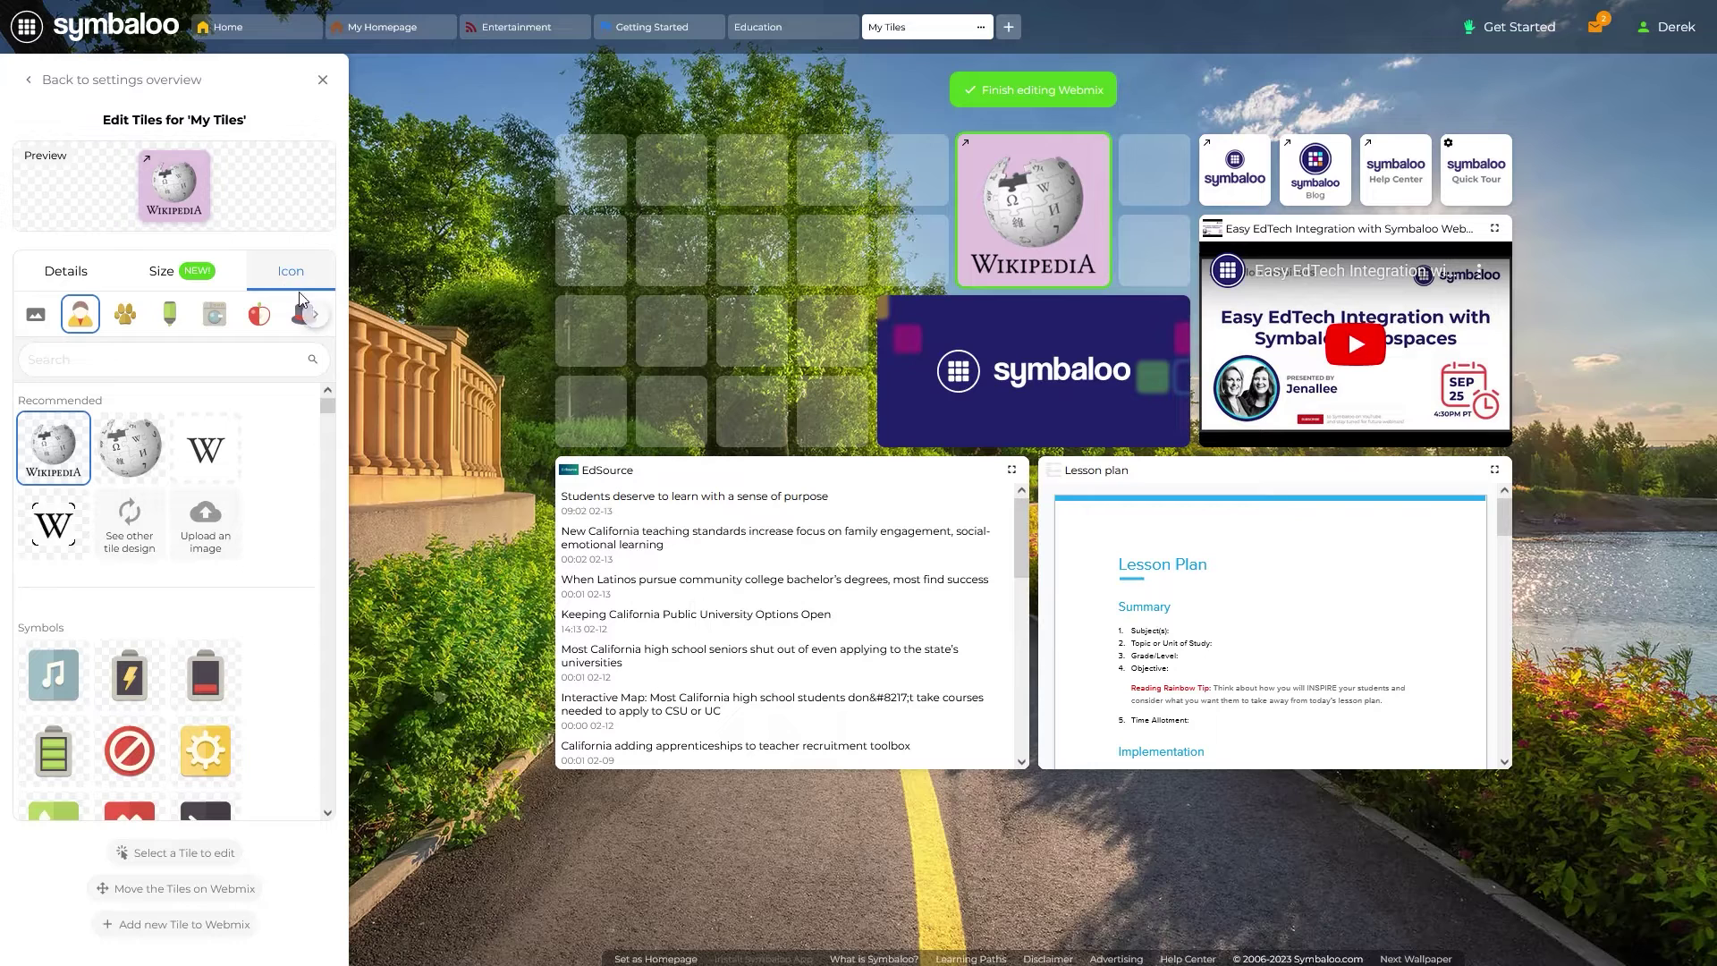
pyautogui.click(141, 452)
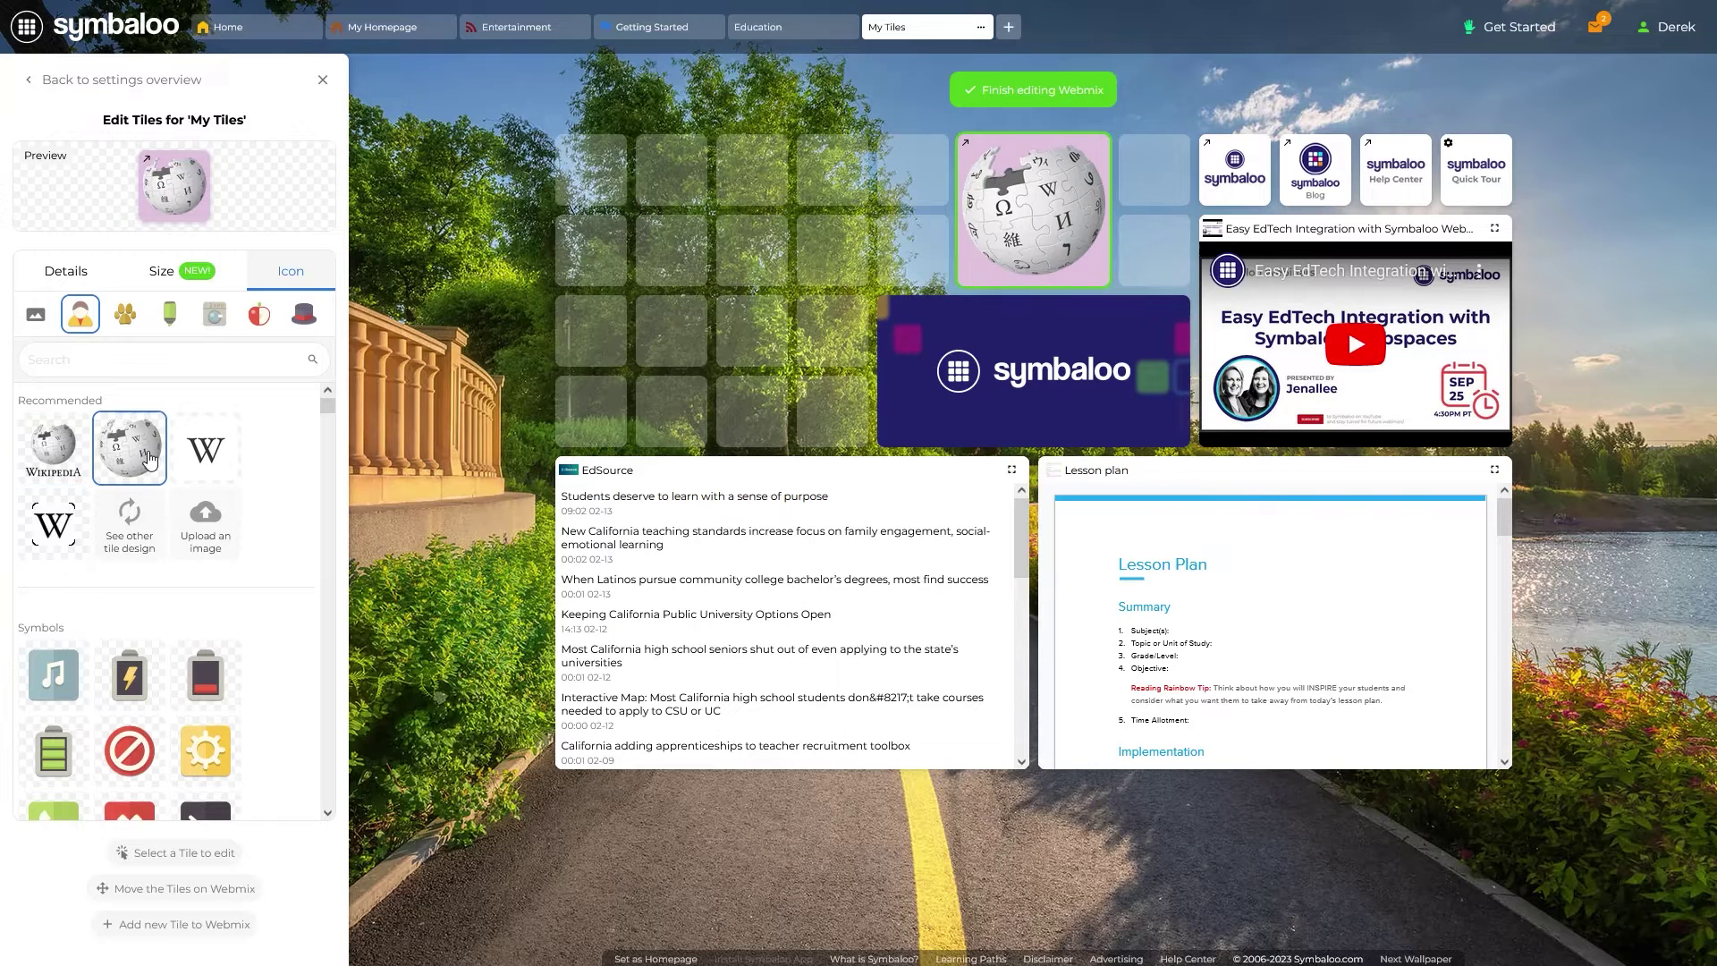
pyautogui.click(190, 458)
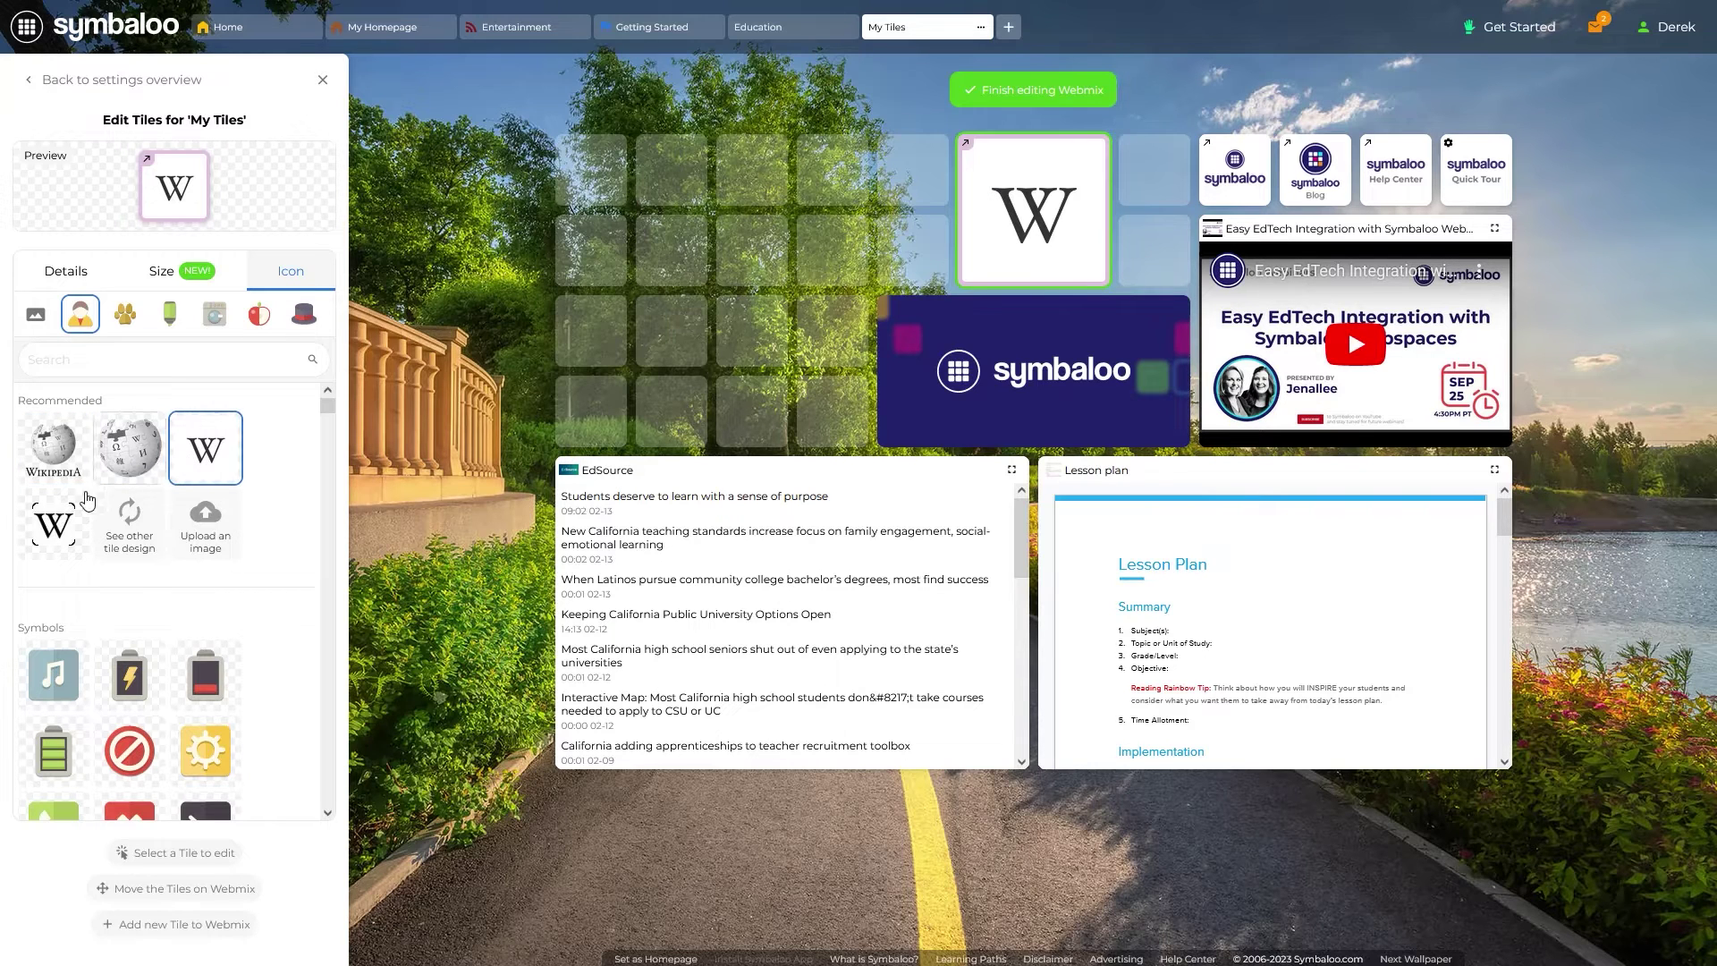
pyautogui.click(68, 516)
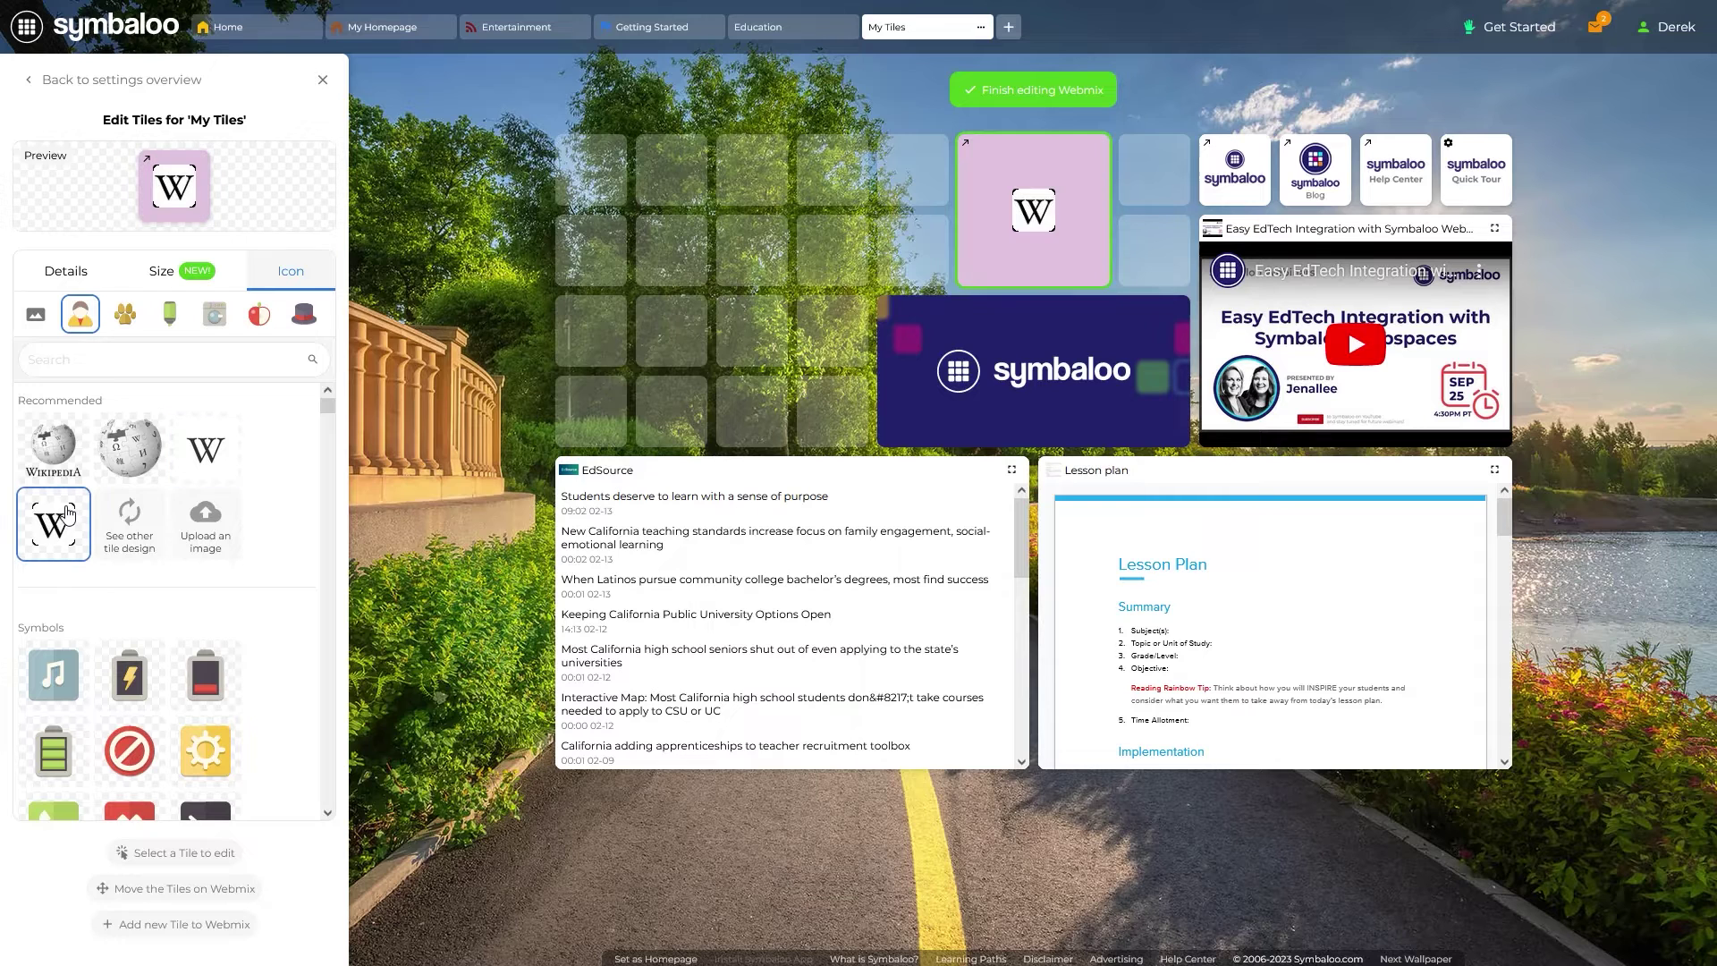
pyautogui.click(199, 459)
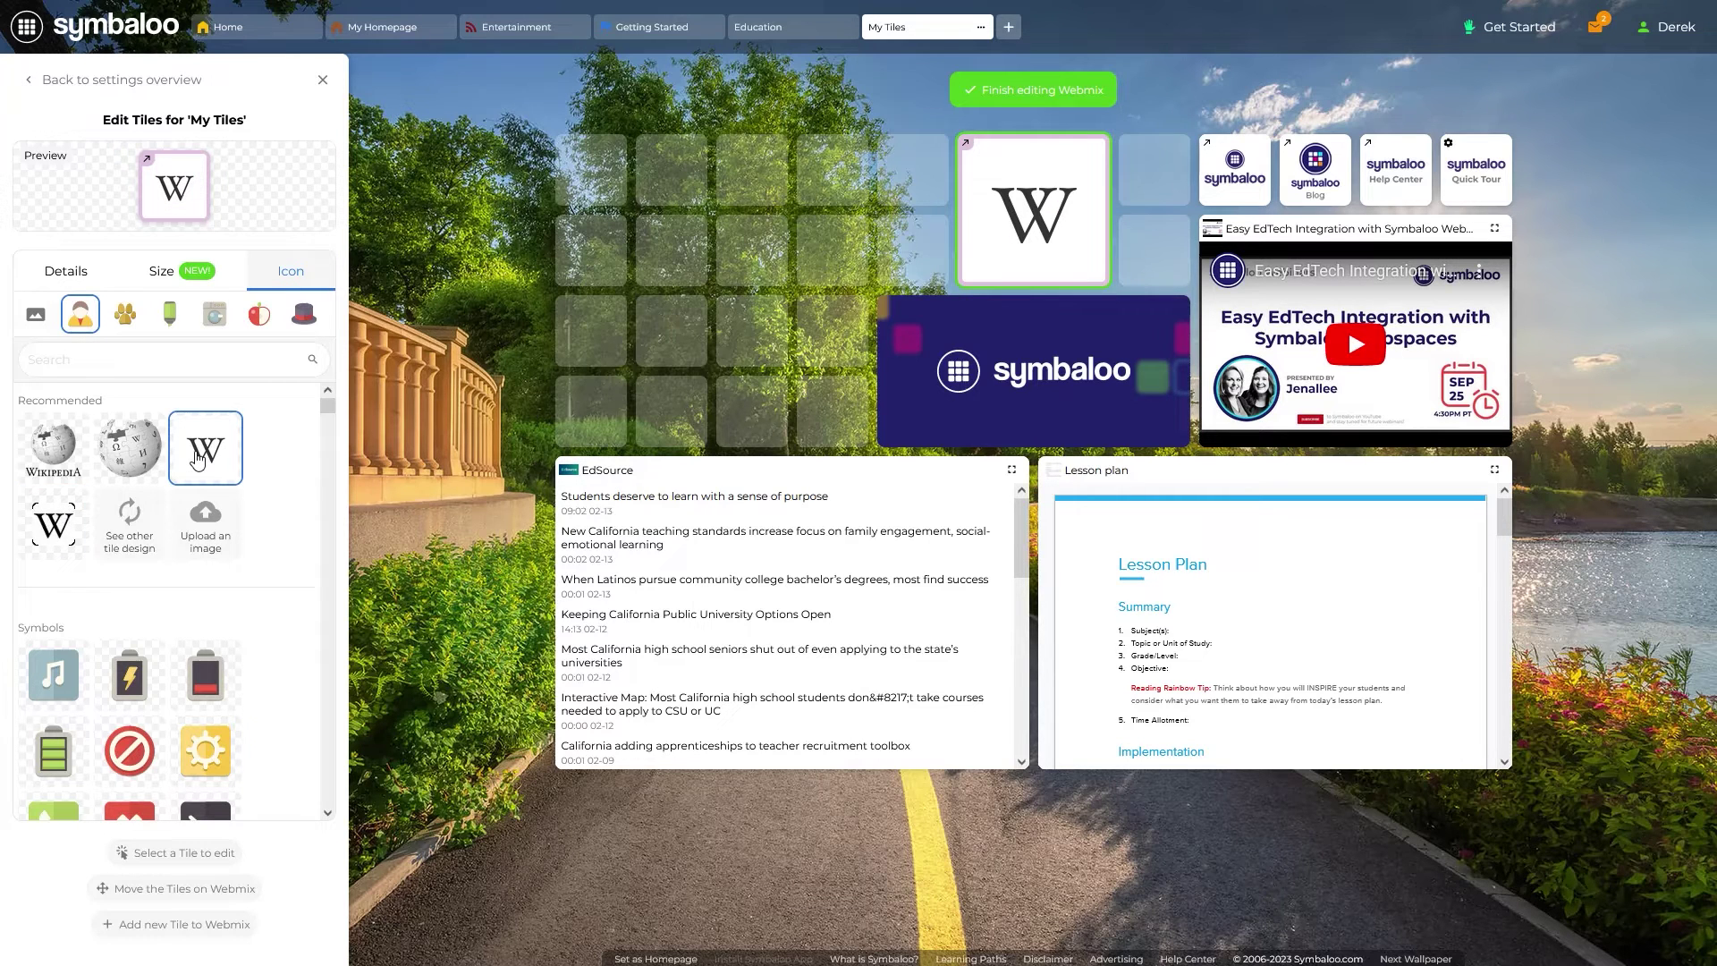
pyautogui.click(131, 461)
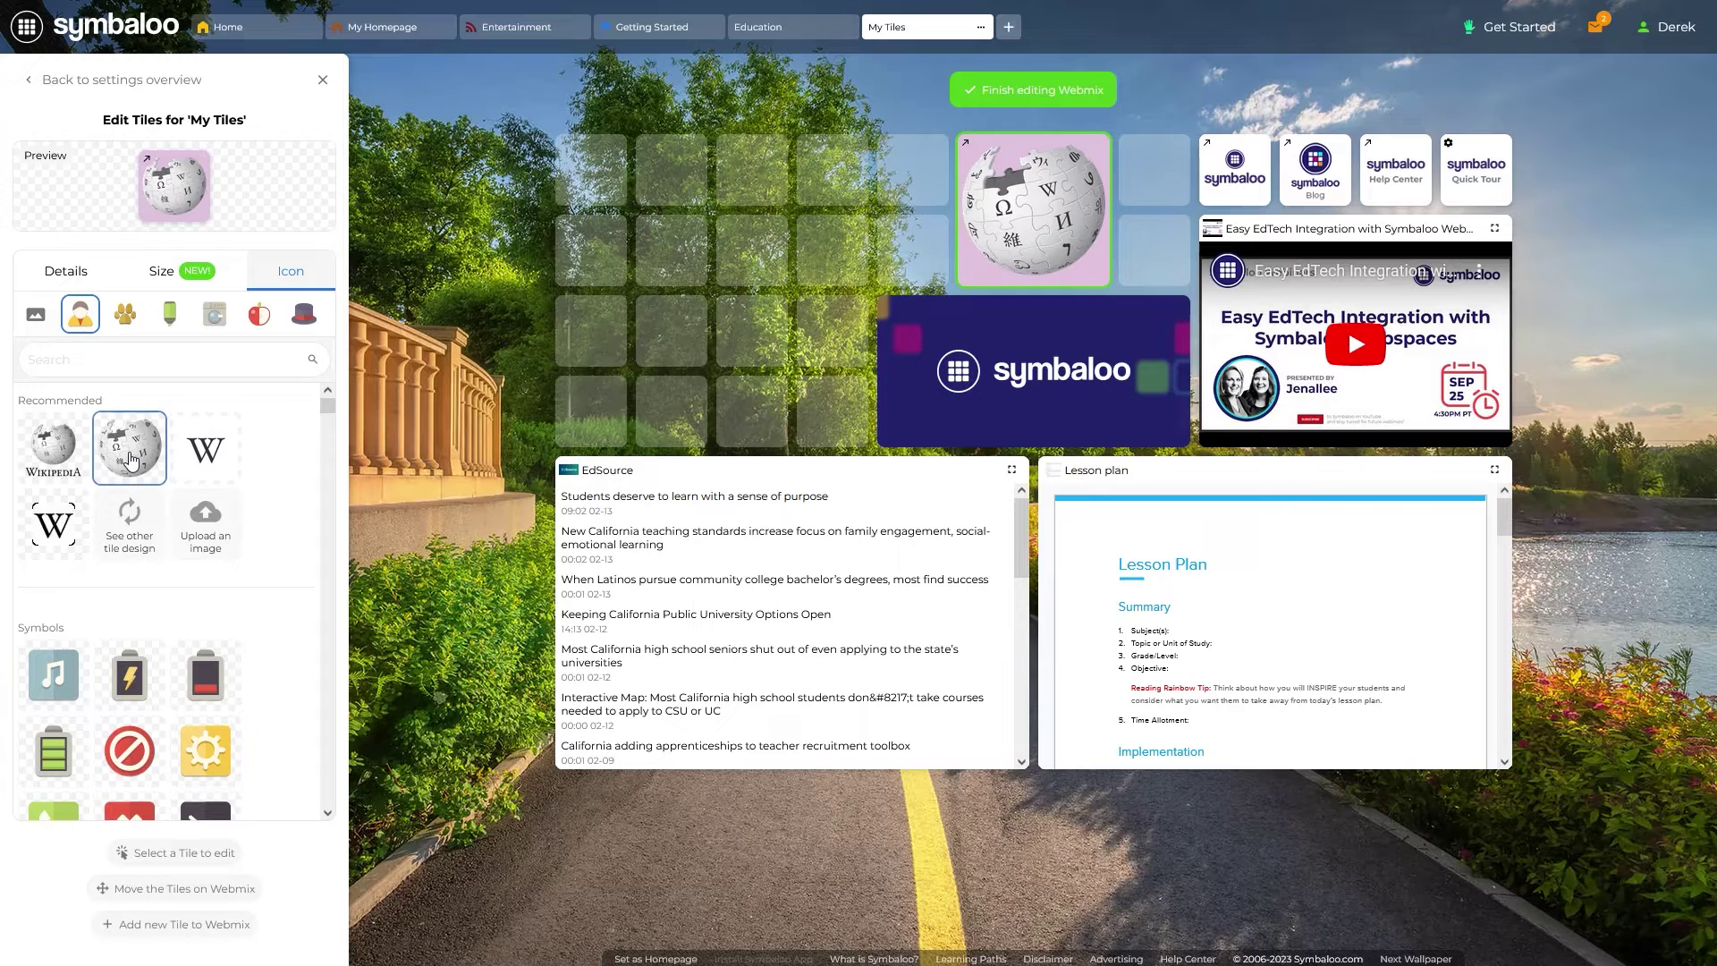
# - Browse the Recreation and Food icon categories and apply the green globe icon from Travel to the tile
pyautogui.click(127, 314)
pyautogui.click(168, 315)
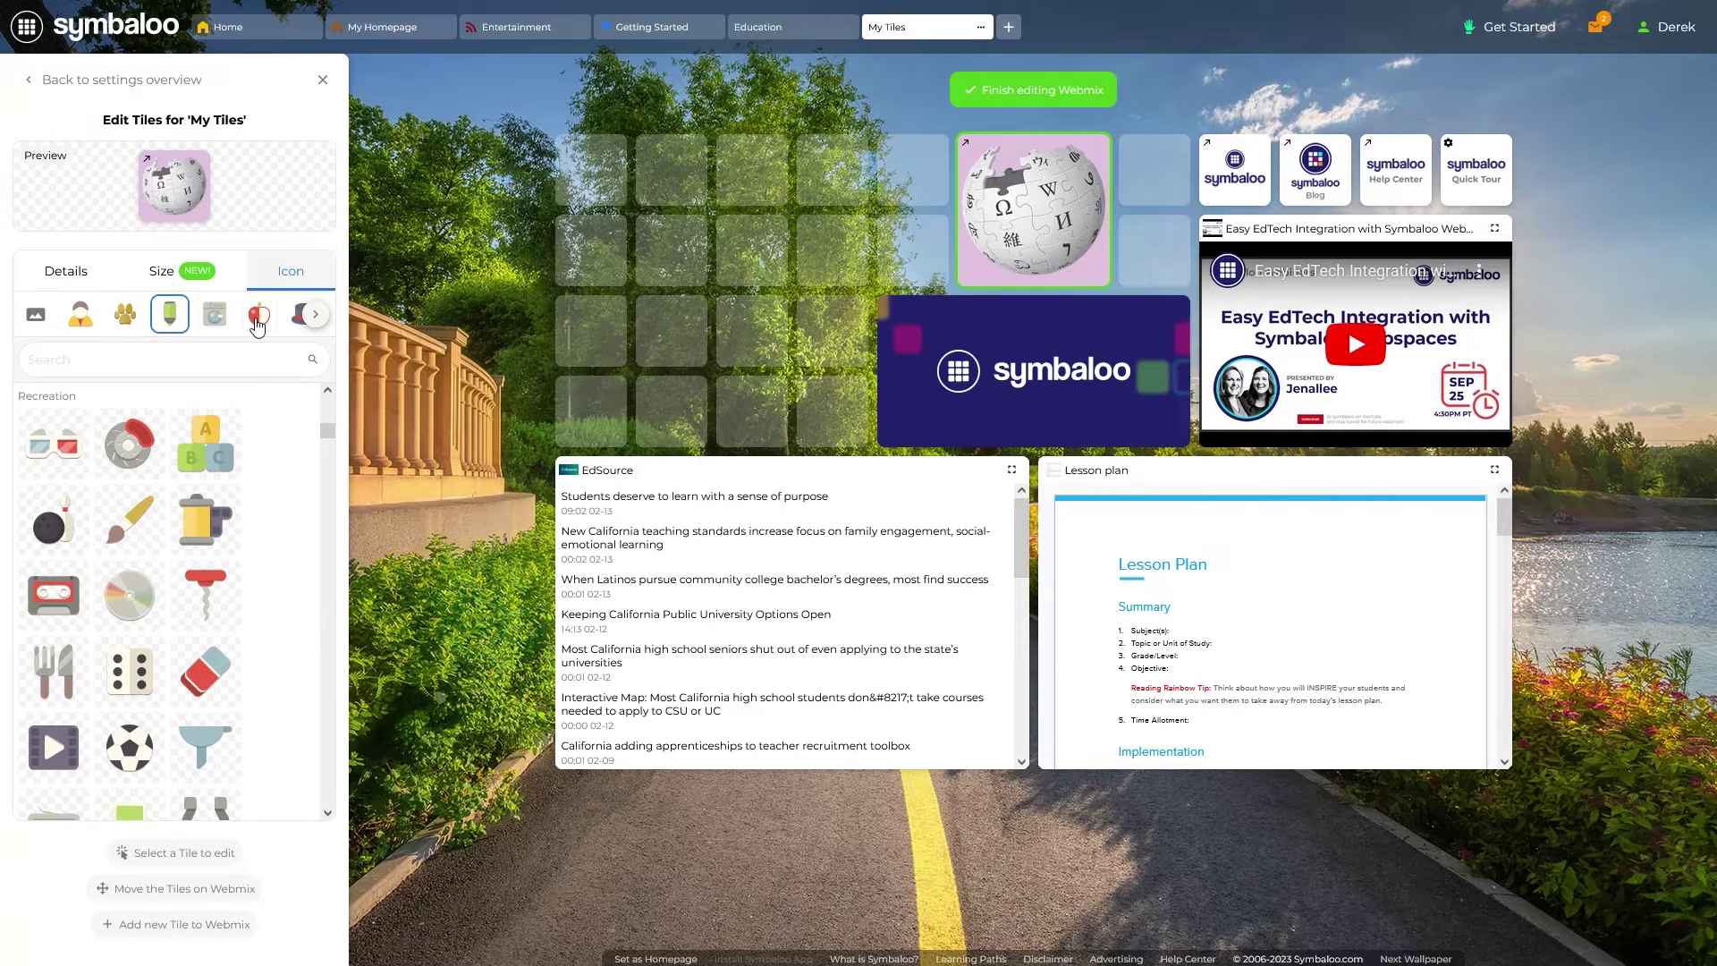
pyautogui.click(257, 320)
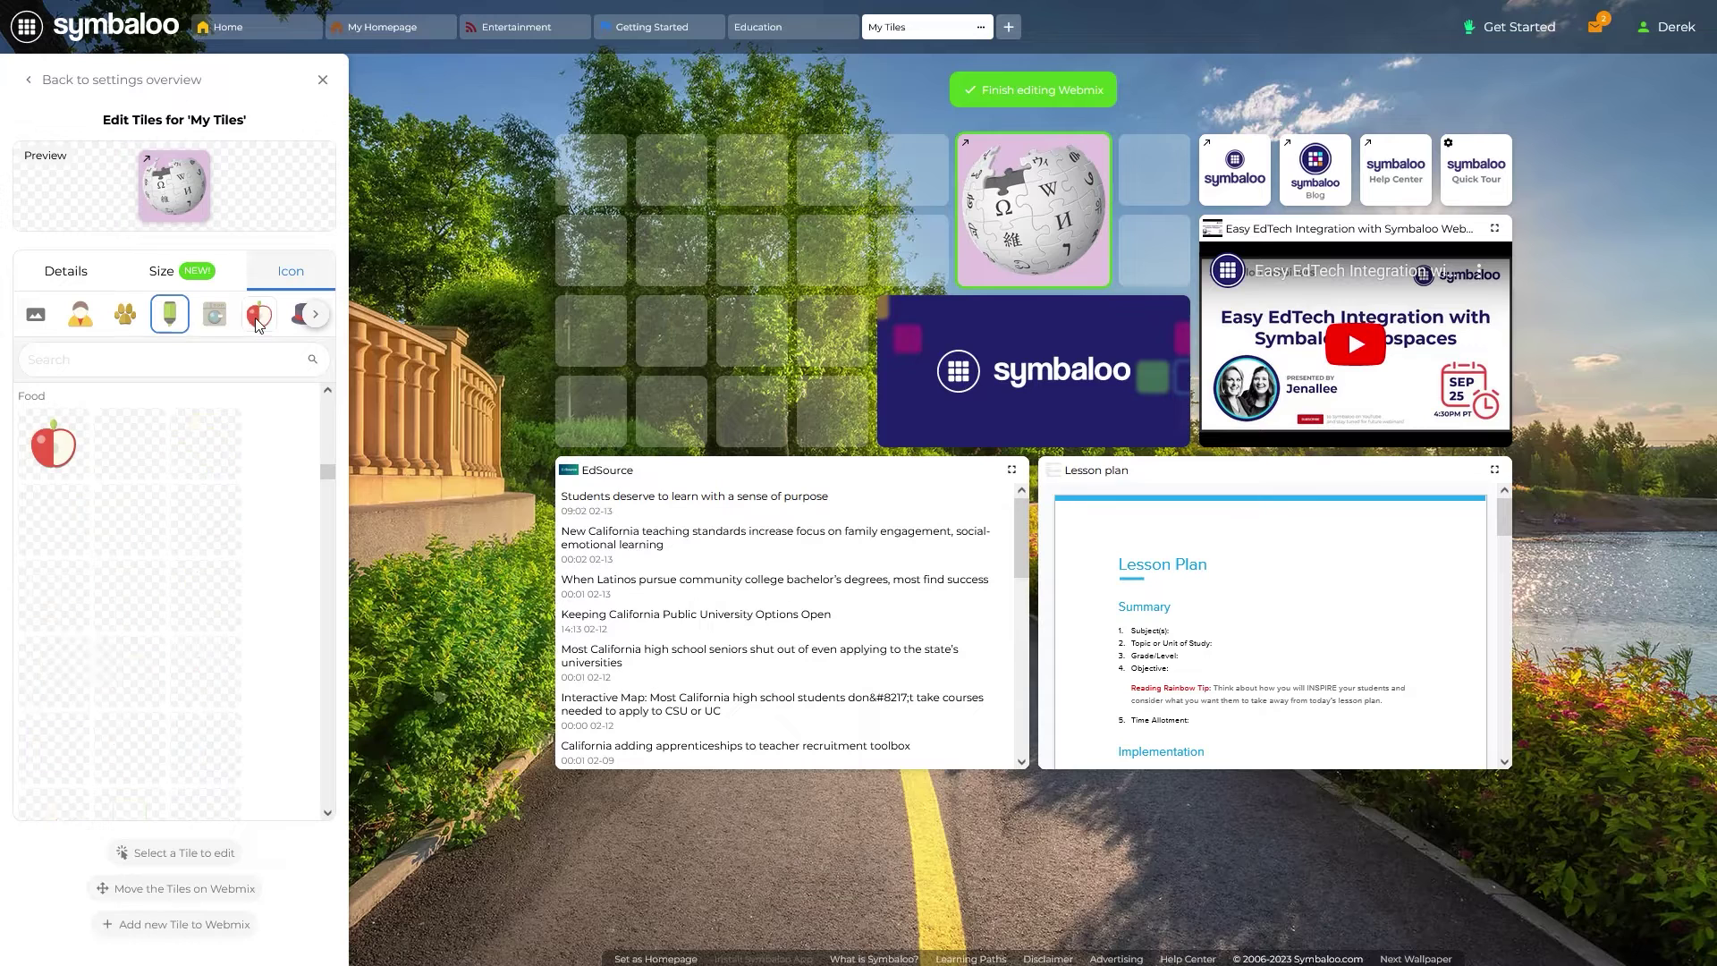
pyautogui.click(130, 318)
pyautogui.click(65, 659)
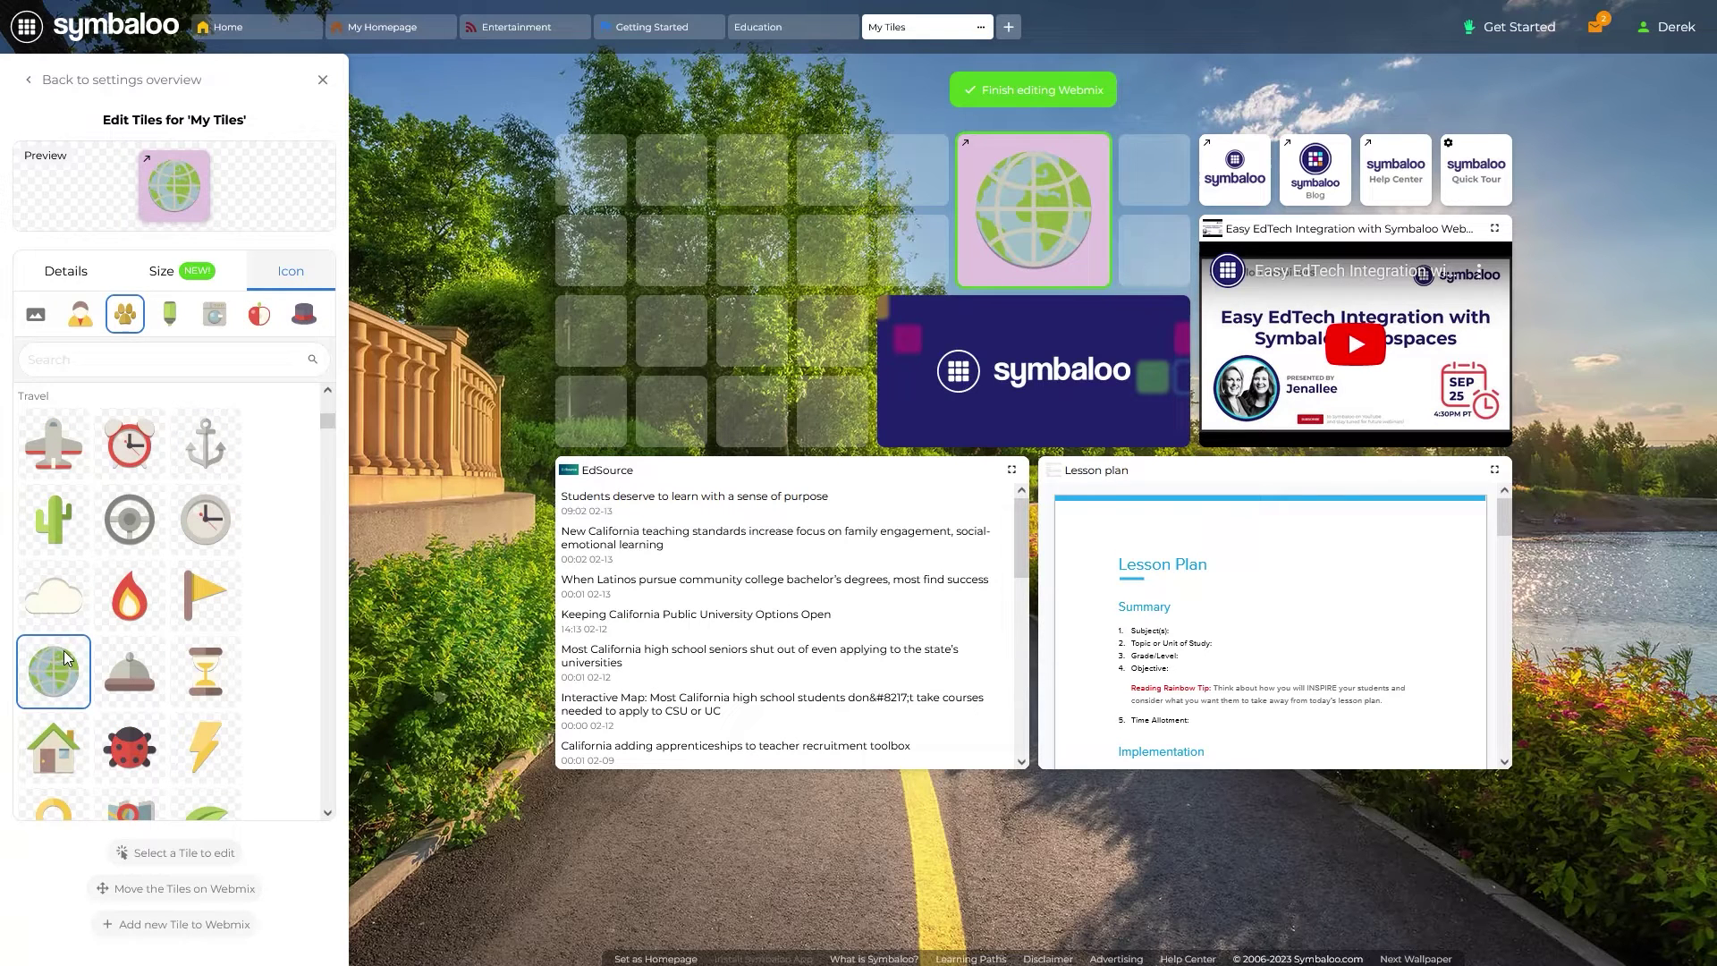
# - Set the tile's icon to the recommended puzzle globe with the Wikipedia wordmark and finish editing the tile
pyautogui.click(80, 314)
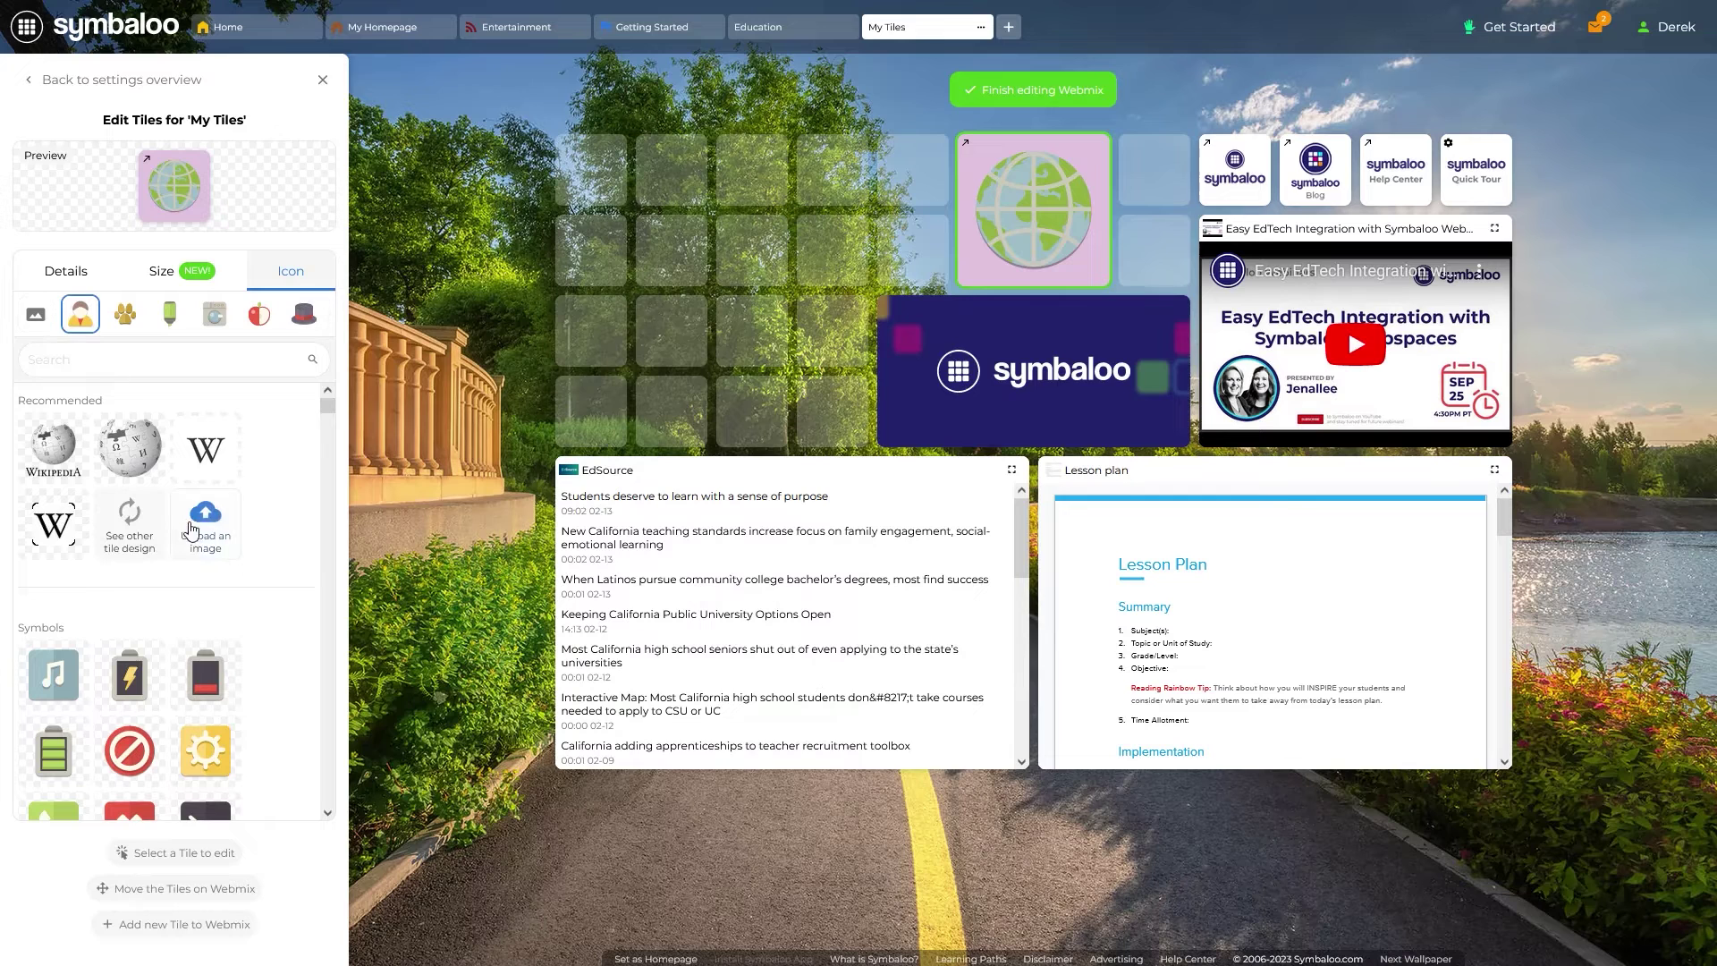
pyautogui.click(65, 462)
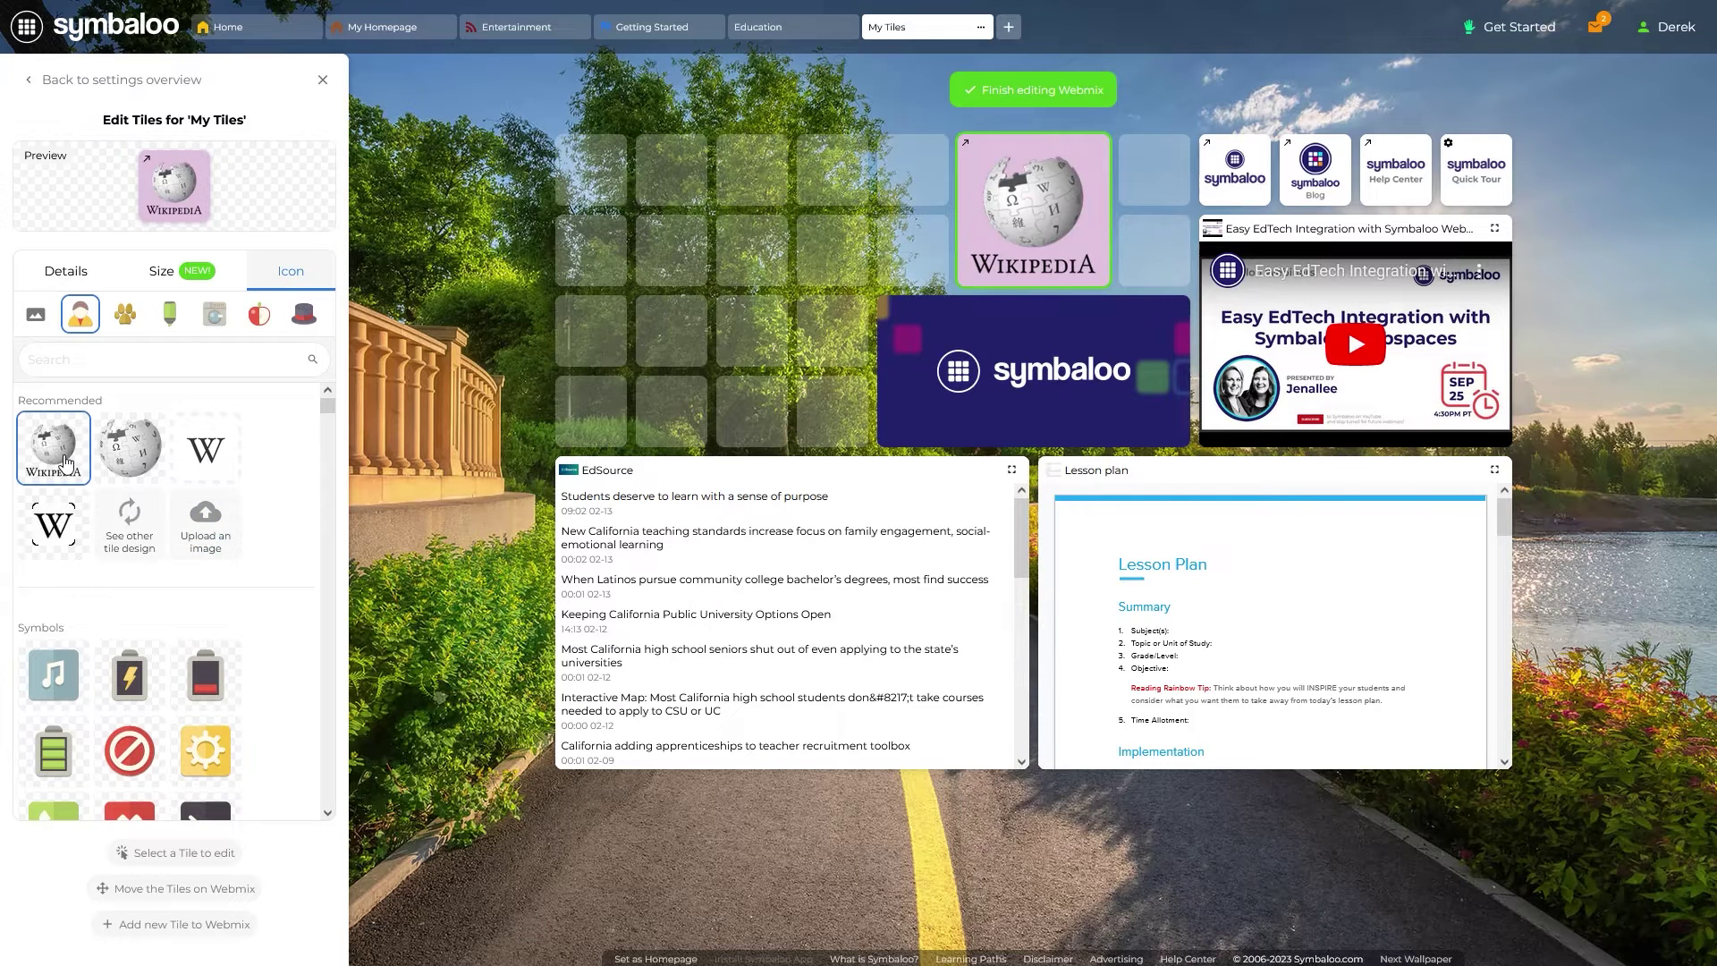
pyautogui.click(323, 81)
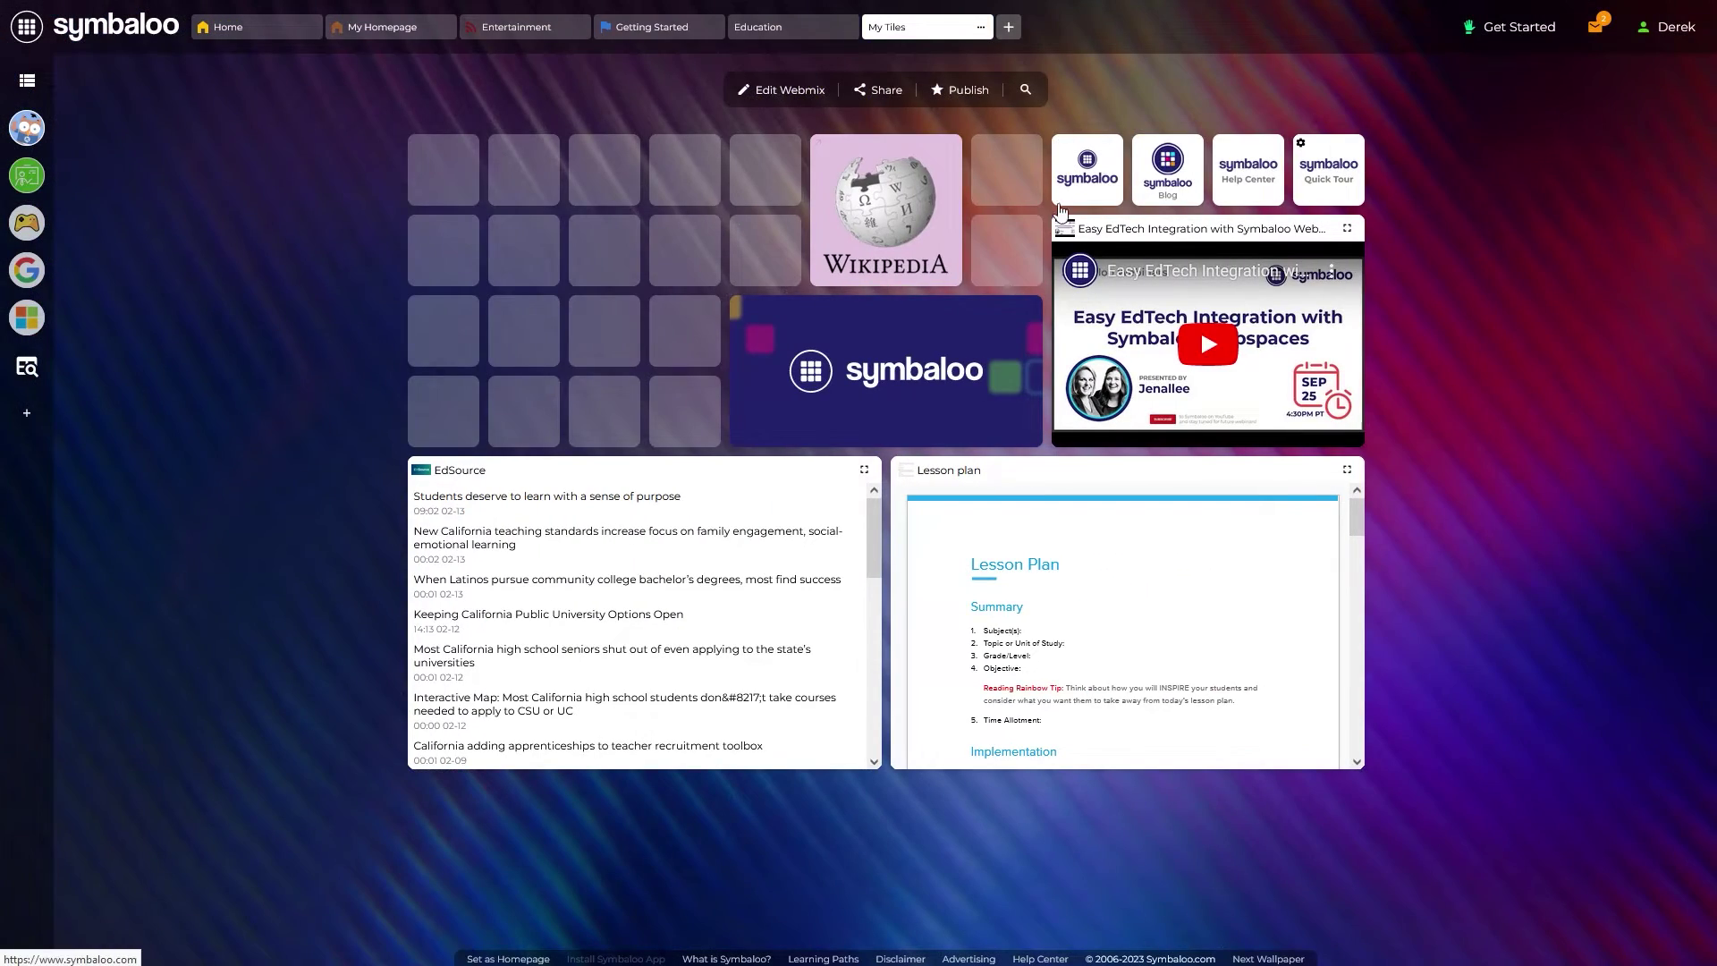
# - Open the Symbaloo website from its tile on the webmix
pyautogui.click(1162, 175)
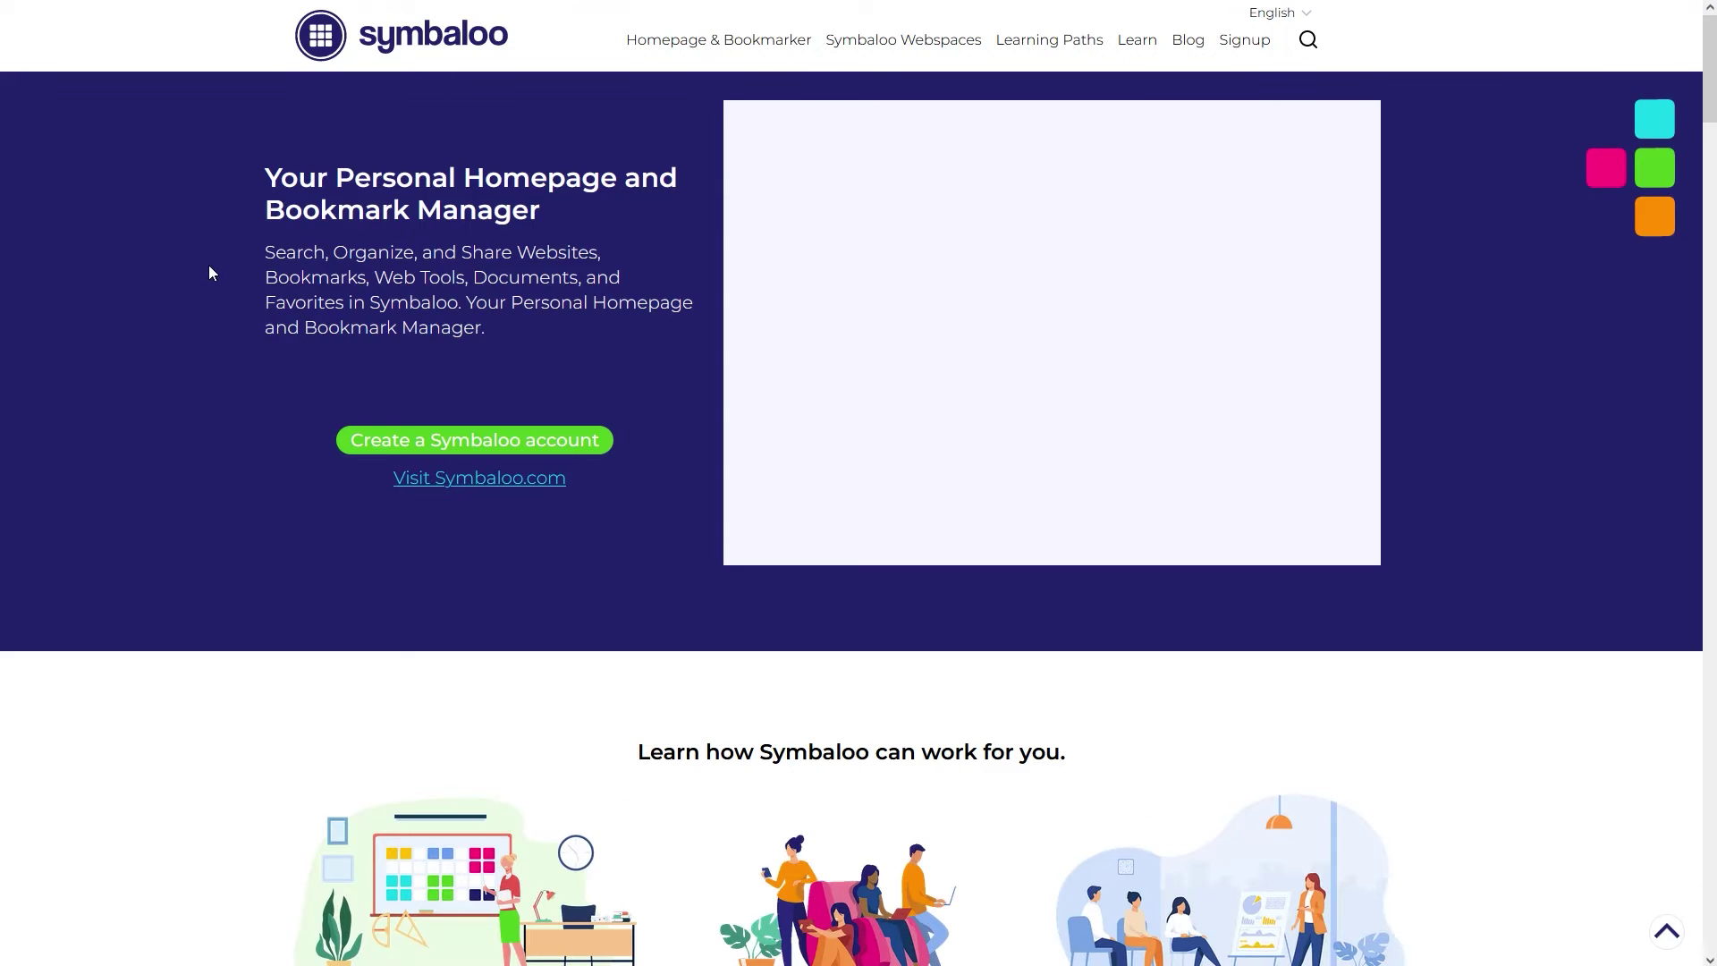
# - Look through the content of the Symbaloo website's homepage
pyautogui.scroll(-1, 230, 284)
pyautogui.scroll(-7, 230, 279)
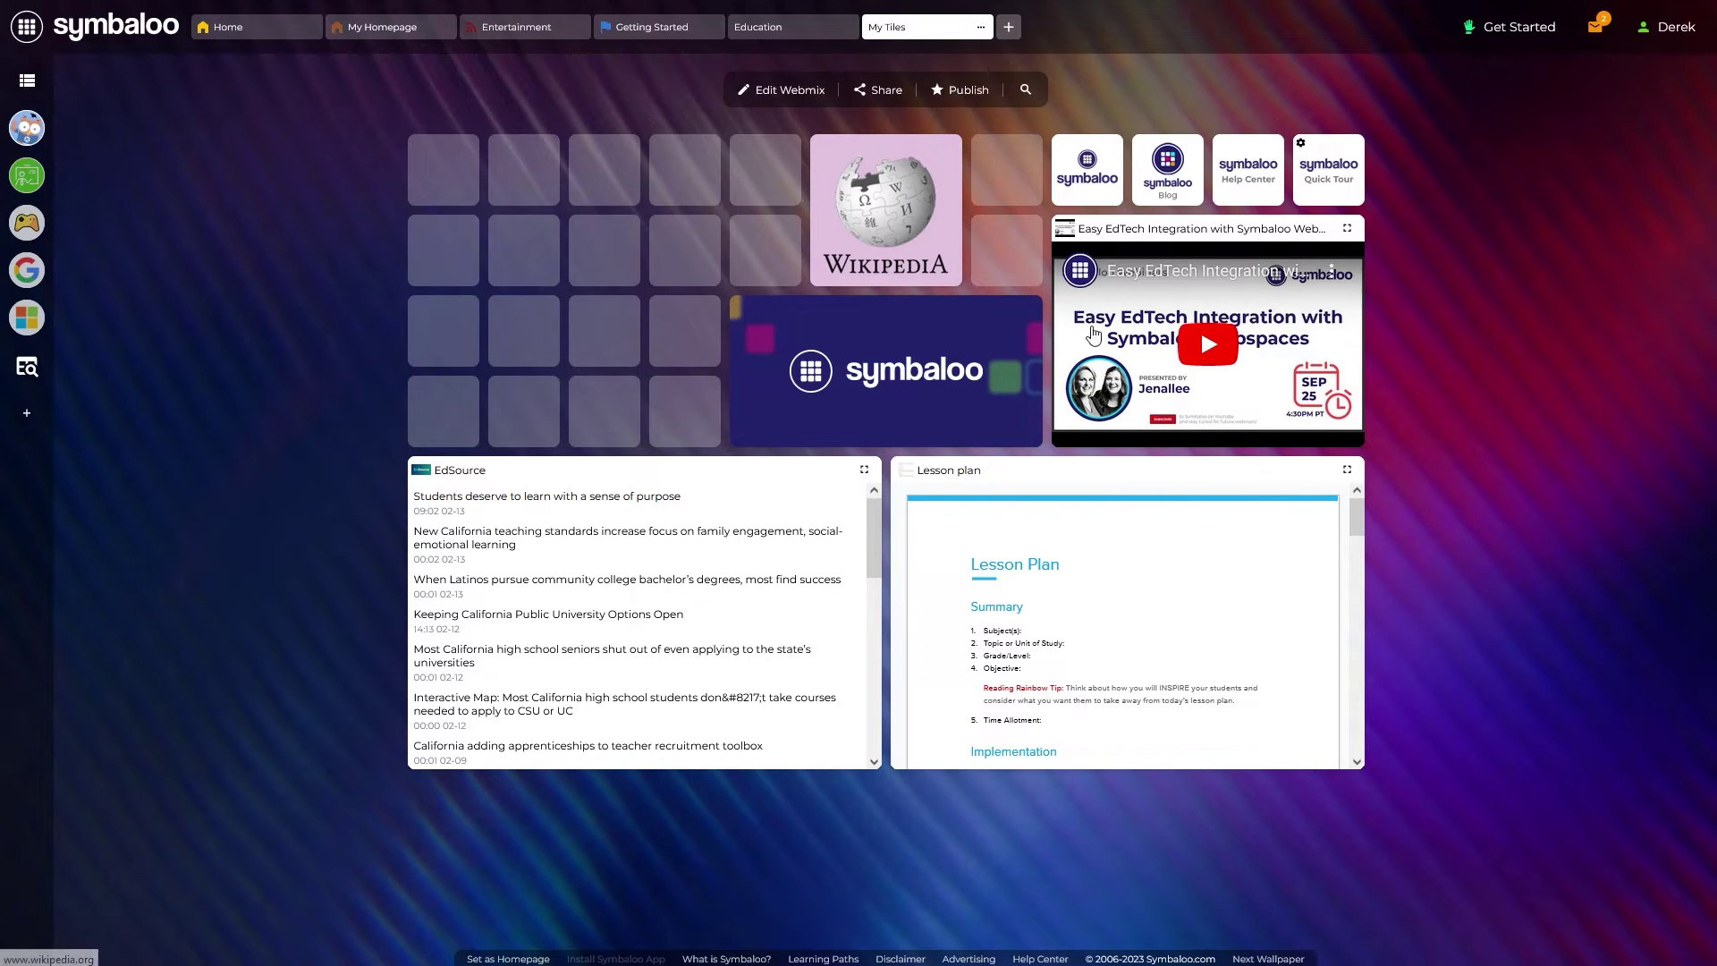
# - Preview the document inside the Lesson plan tile, and play and pause the Easy EdTech Integration video in its tile
pyautogui.scroll(-4, 1169, 597)
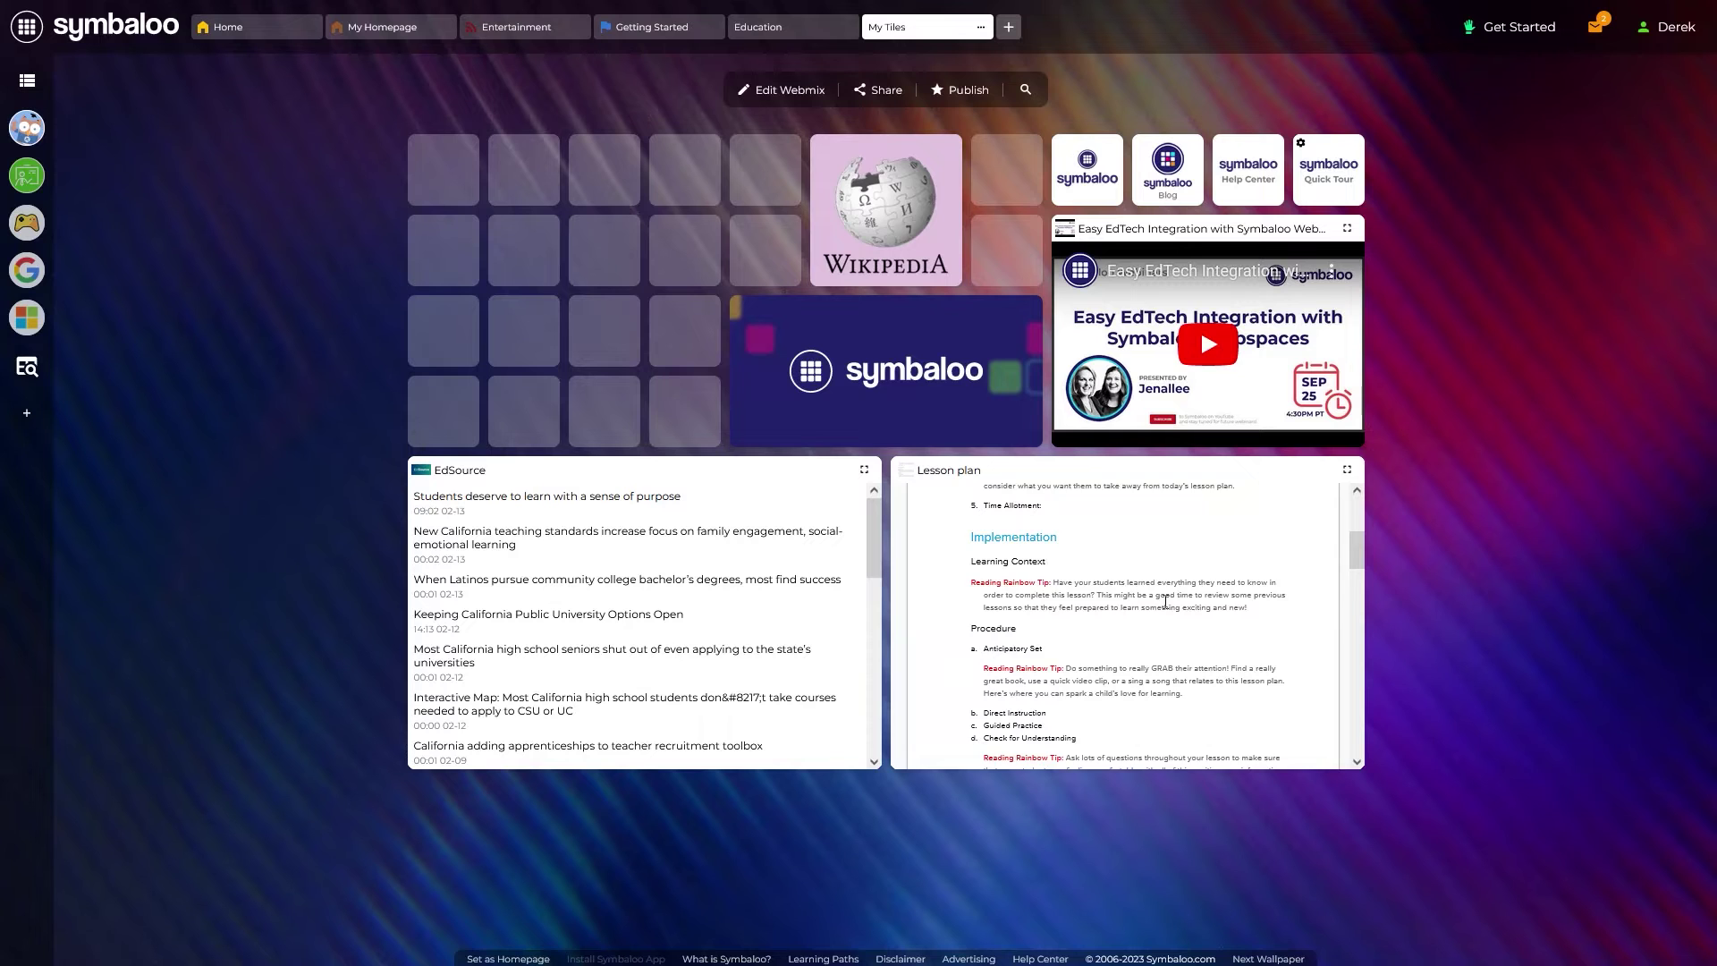
pyautogui.click(1205, 347)
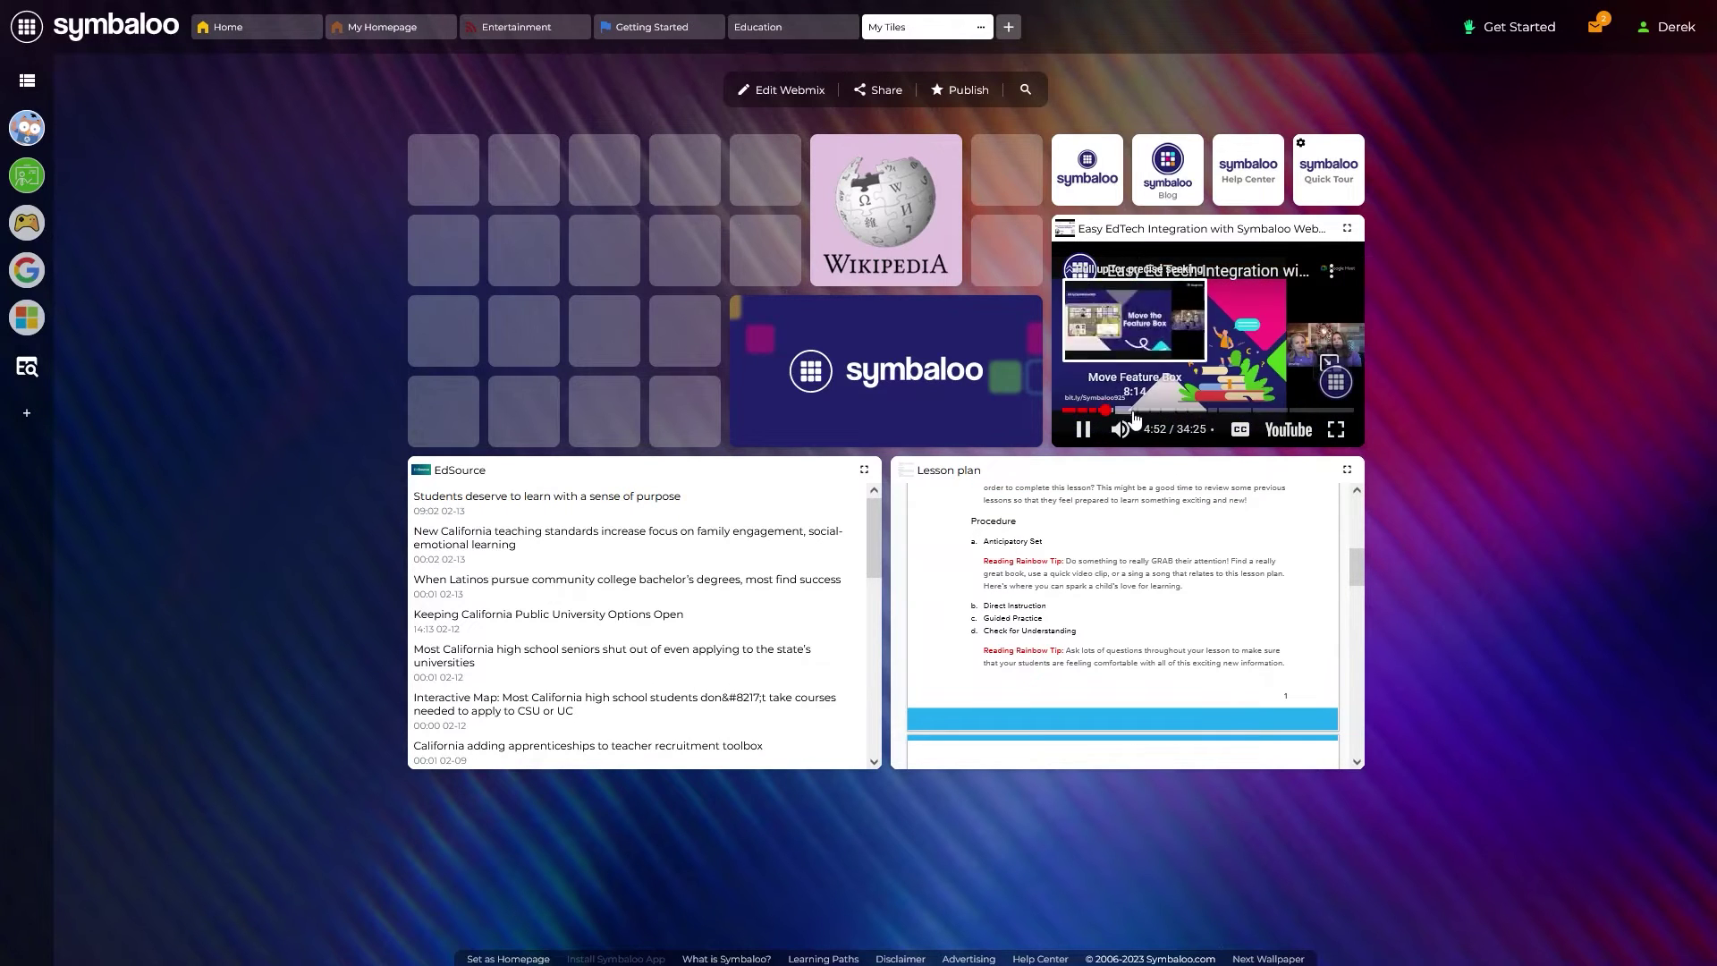
pyautogui.click(1083, 430)
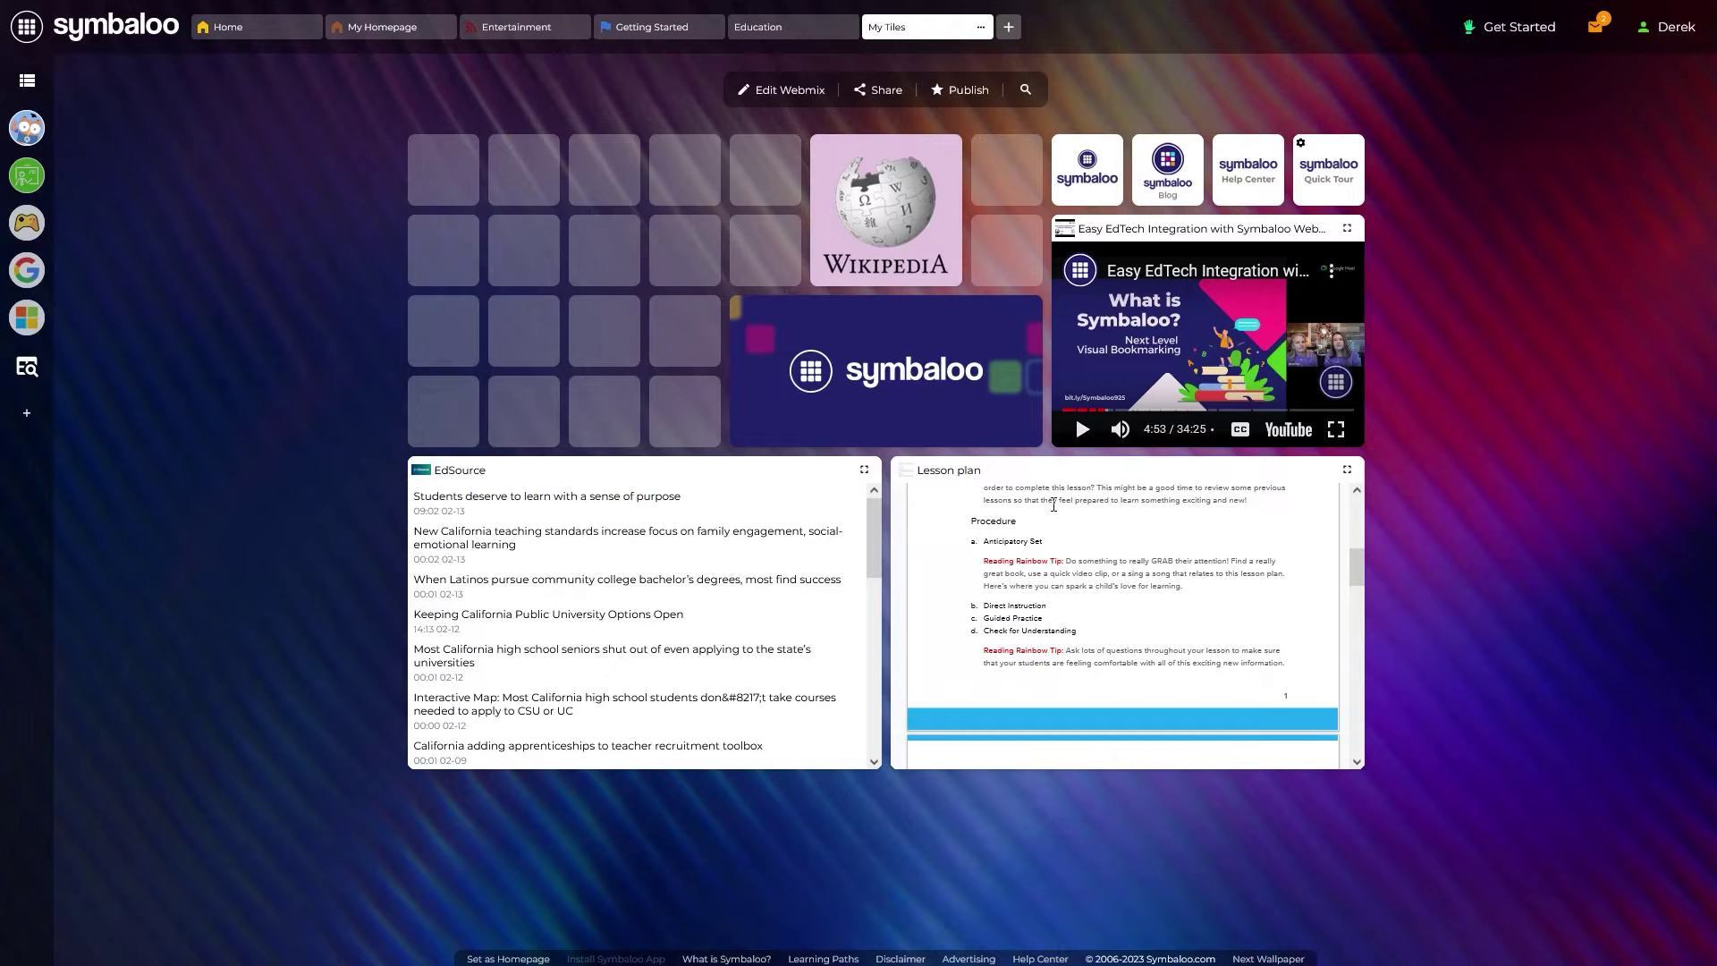
# - View the Lesson plan document in full-screen, read down through it, and close the full-screen view
pyautogui.click(1346, 472)
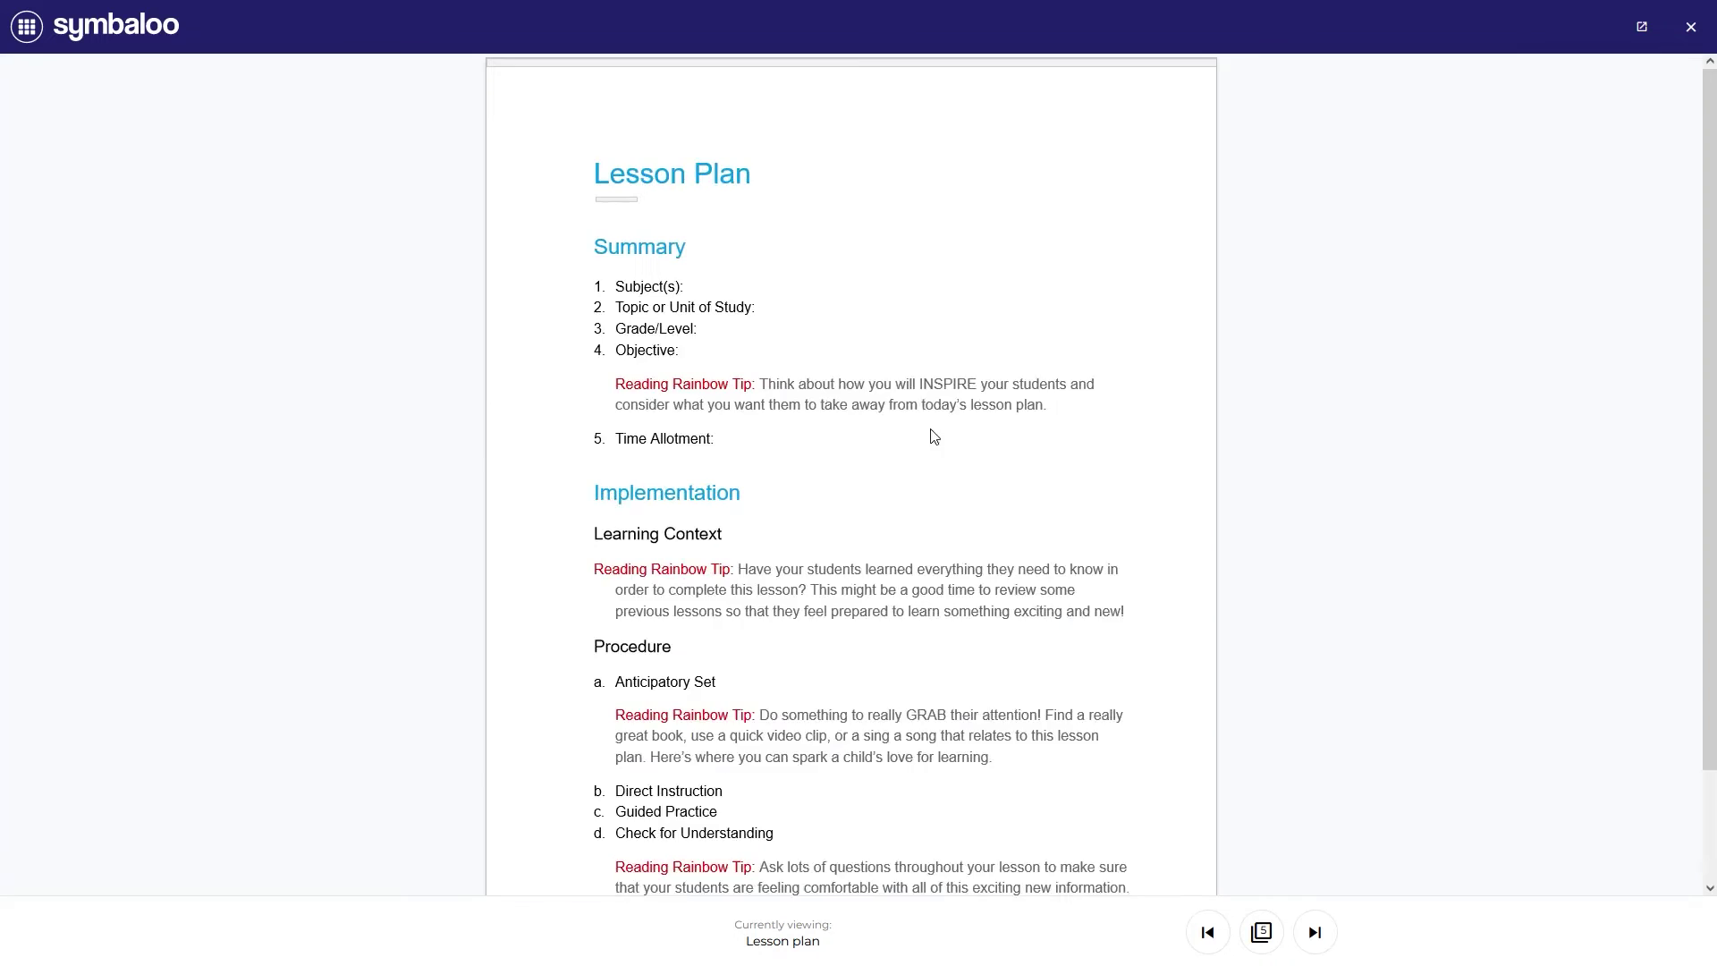
pyautogui.scroll(-5, 880, 358)
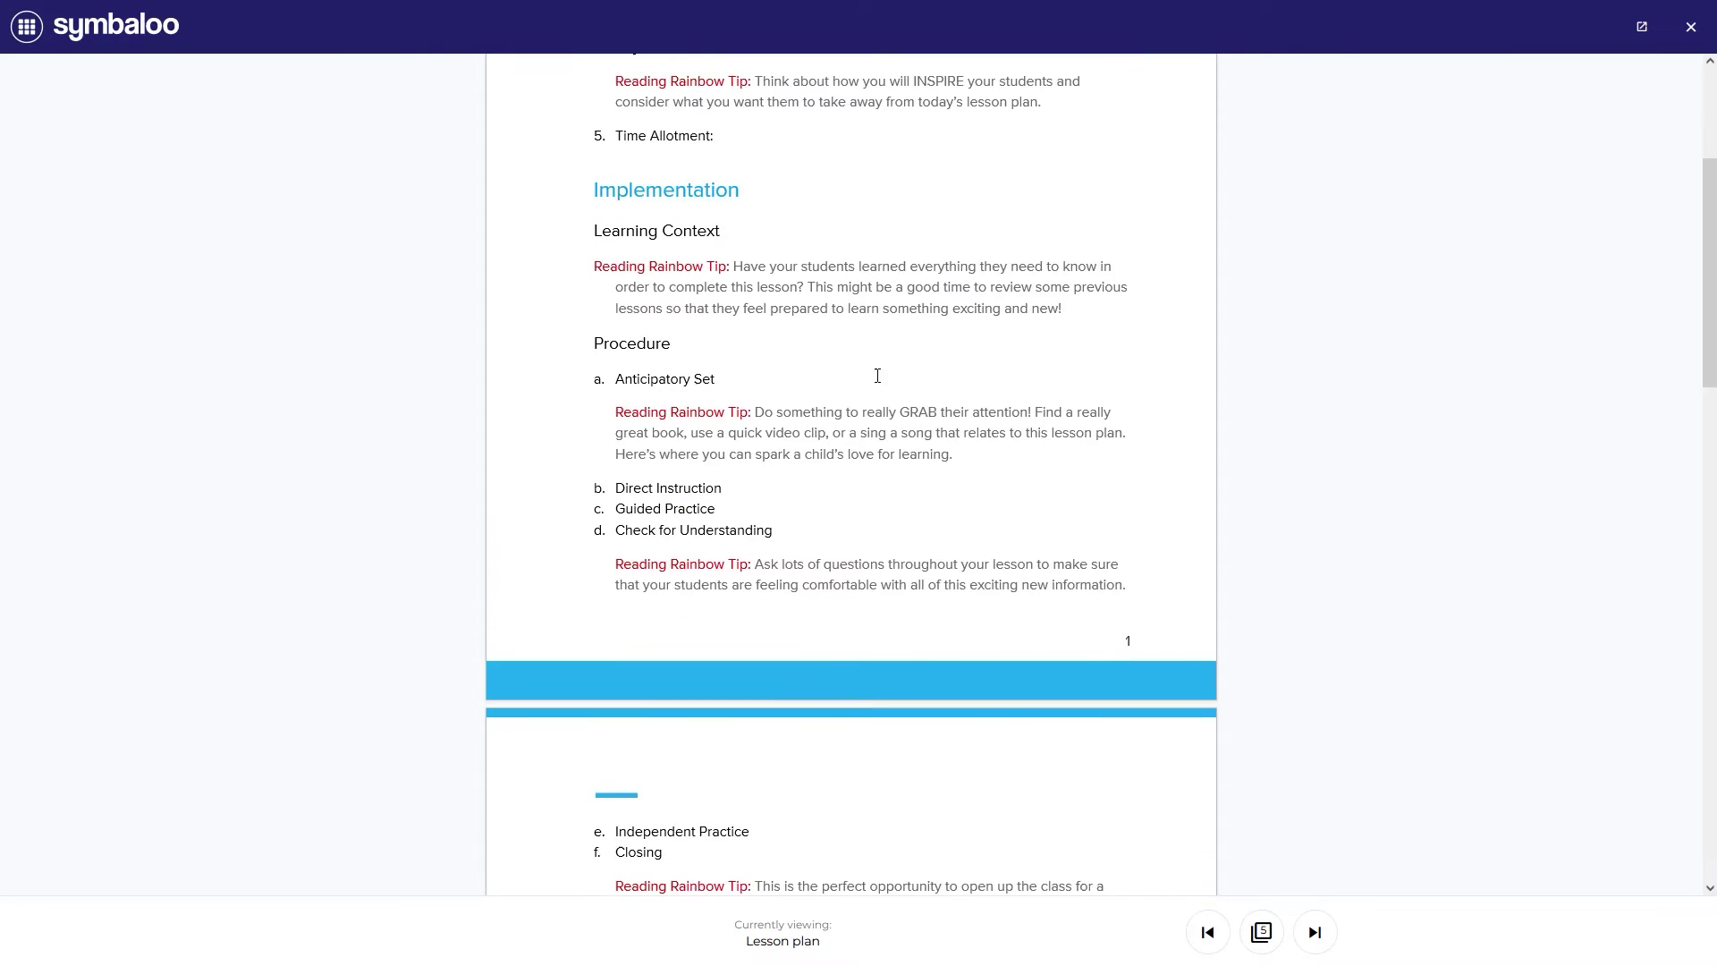
pyautogui.click(1690, 28)
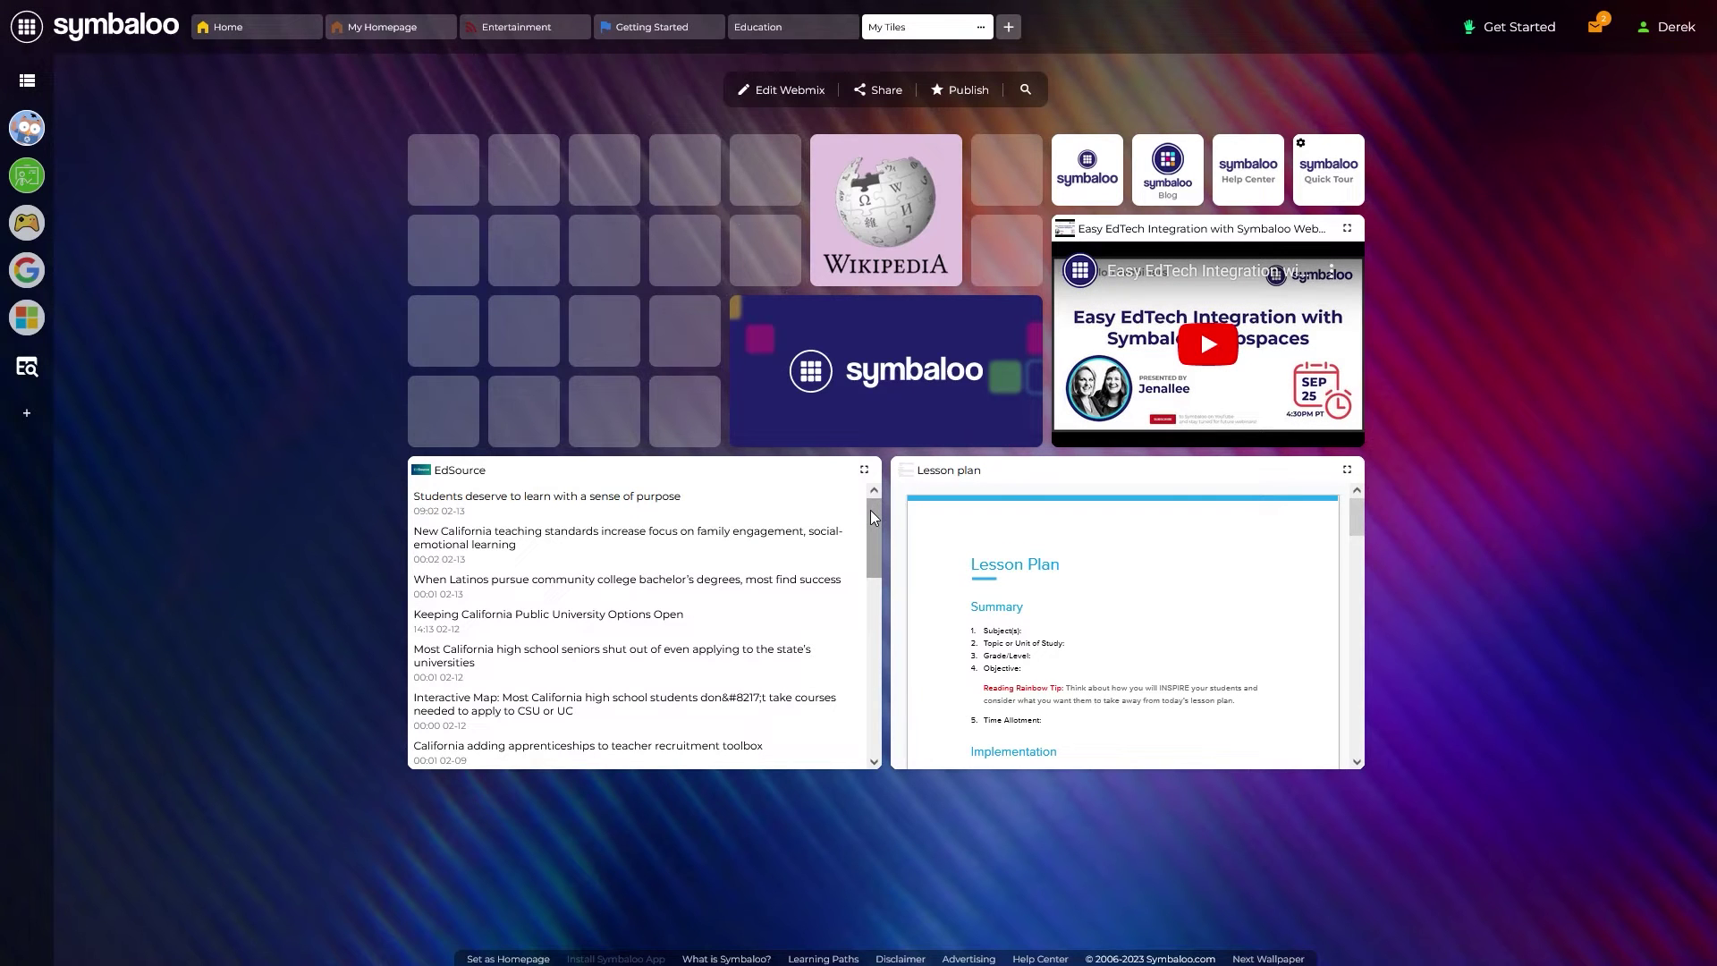
# - Read further down the EdSource feed and open the article about California high school seniors shut out of applying to the state's universities
pyautogui.moveTo(871, 523); pyautogui.dragTo(863, 561)
pyautogui.moveTo(781, 554)
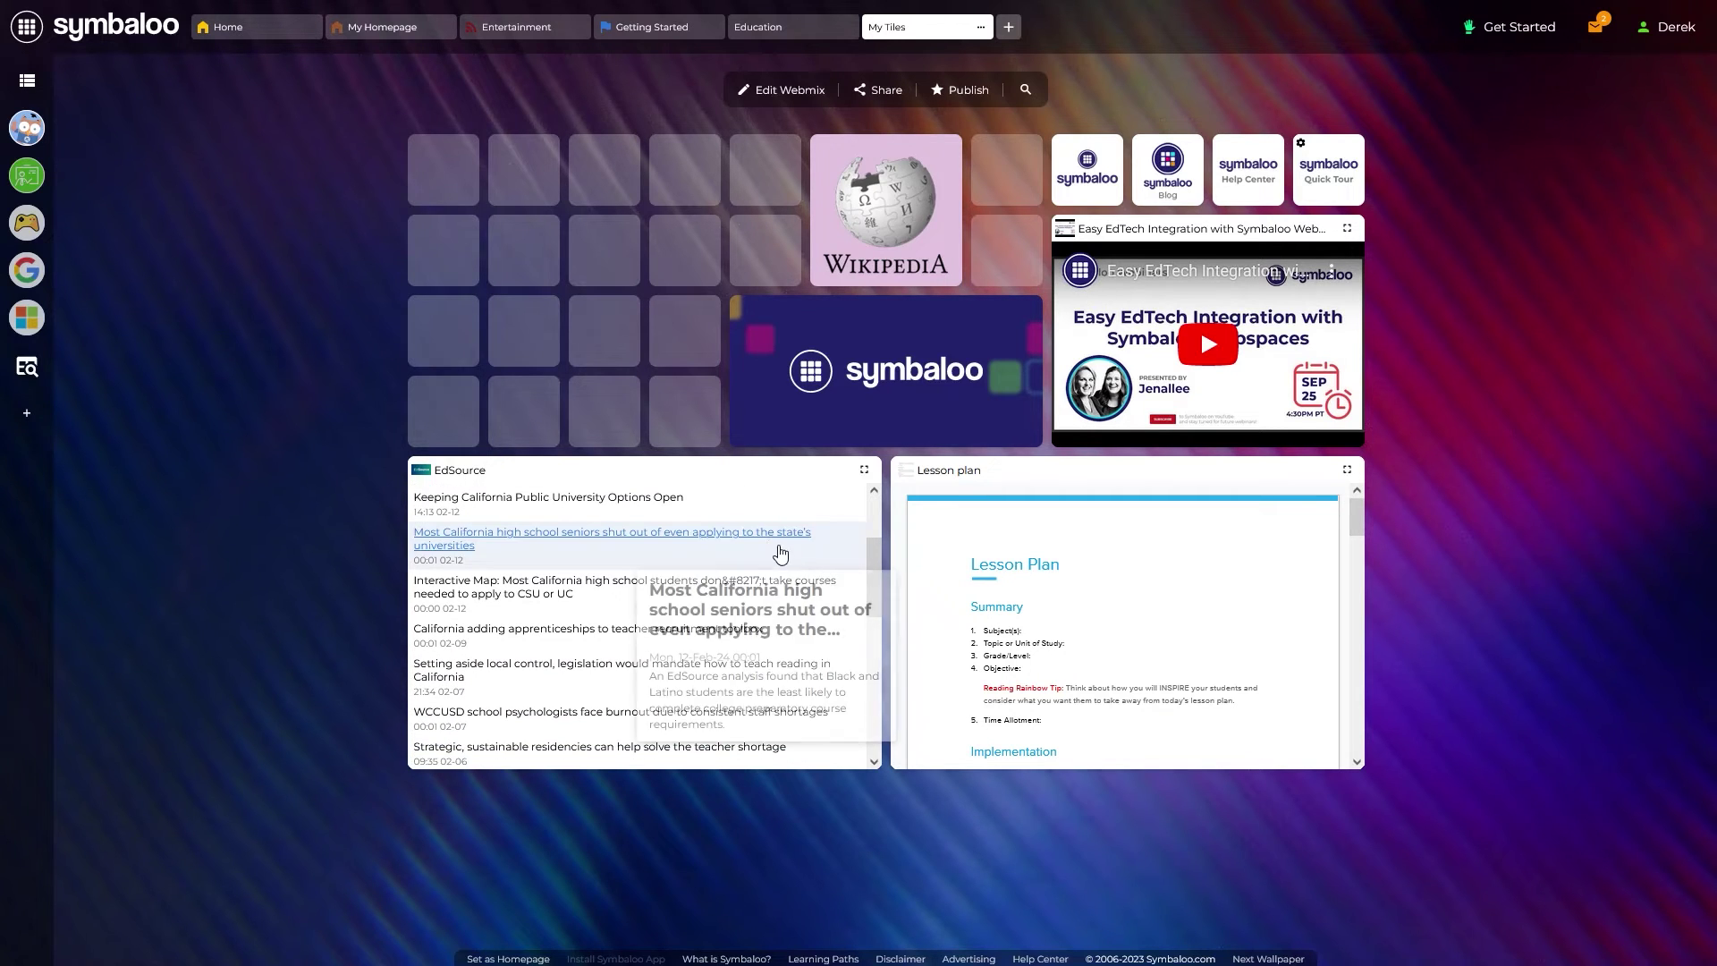
pyautogui.click(771, 547)
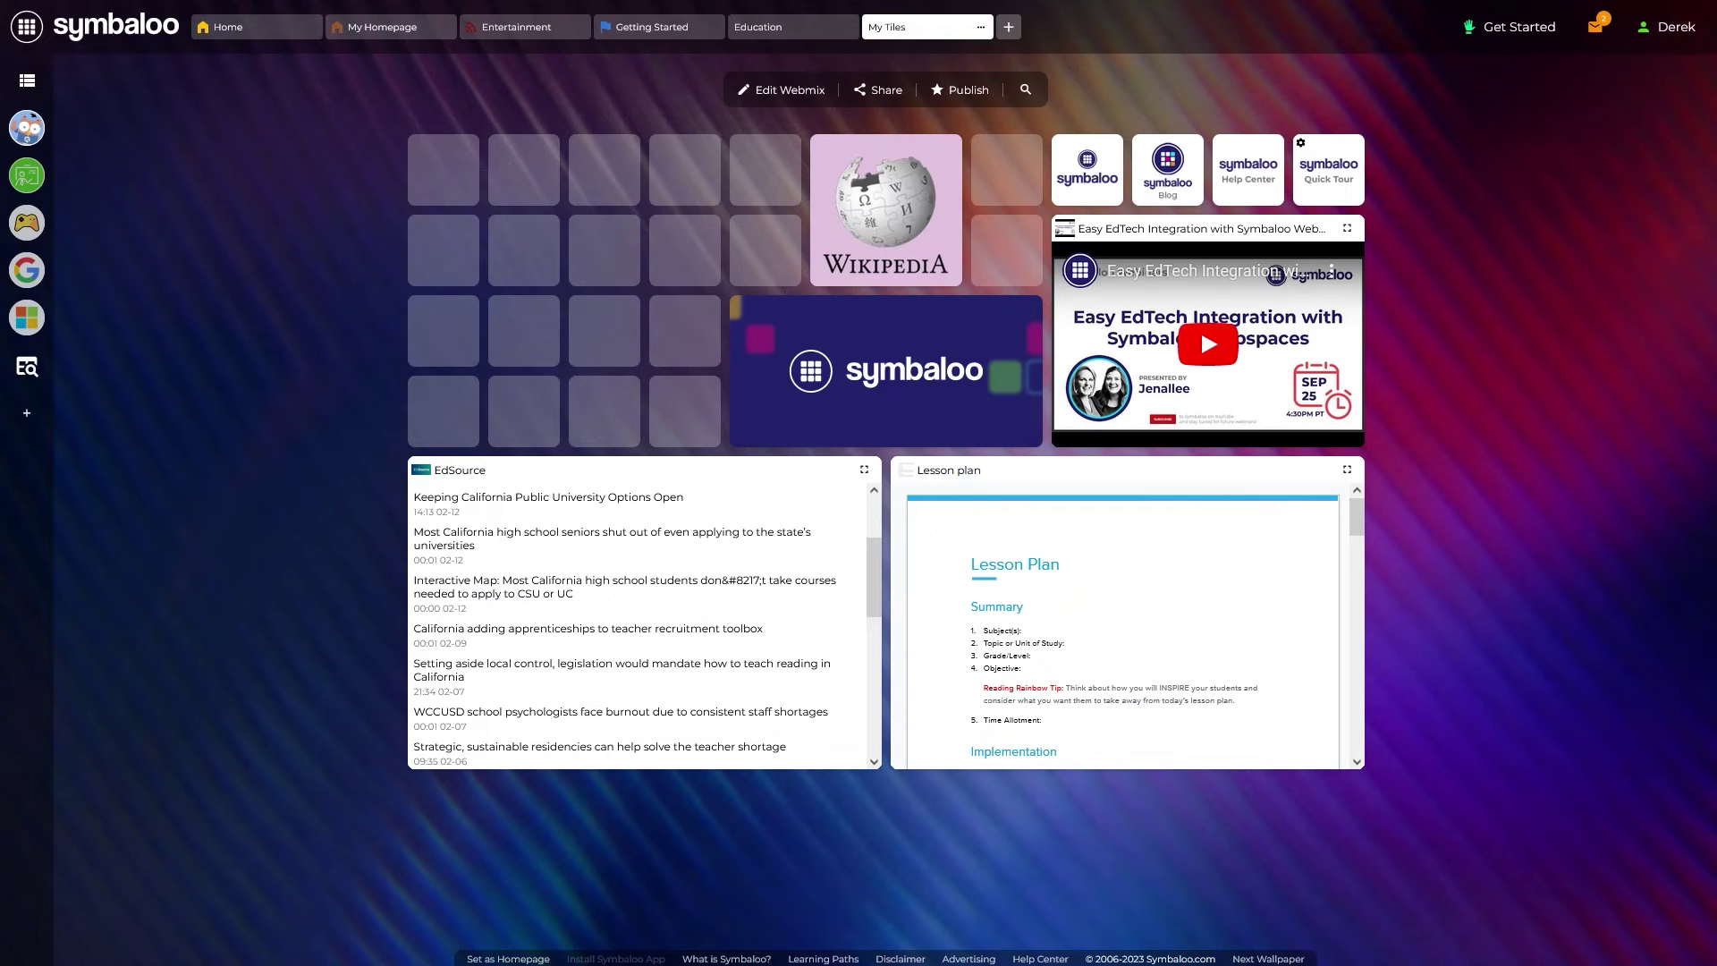
# - Start adding a tile to the first empty cell of the second row and set the tile type to News feeds
pyautogui.click(445, 259)
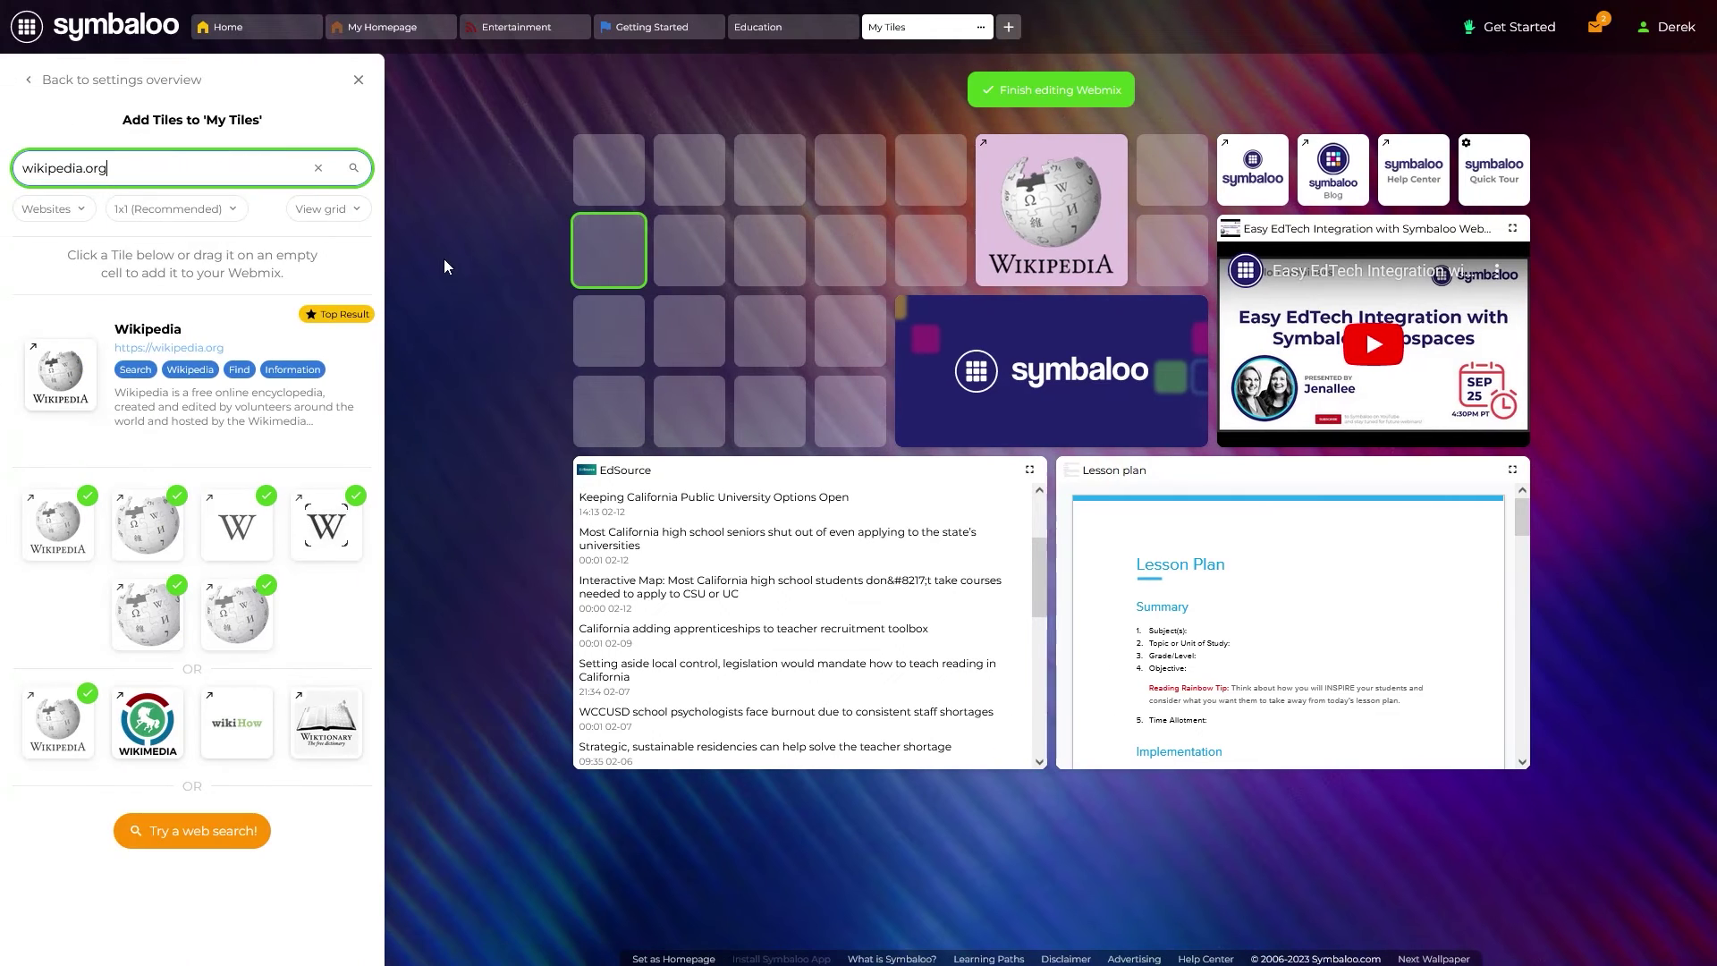
pyautogui.click(89, 213)
pyautogui.click(85, 215)
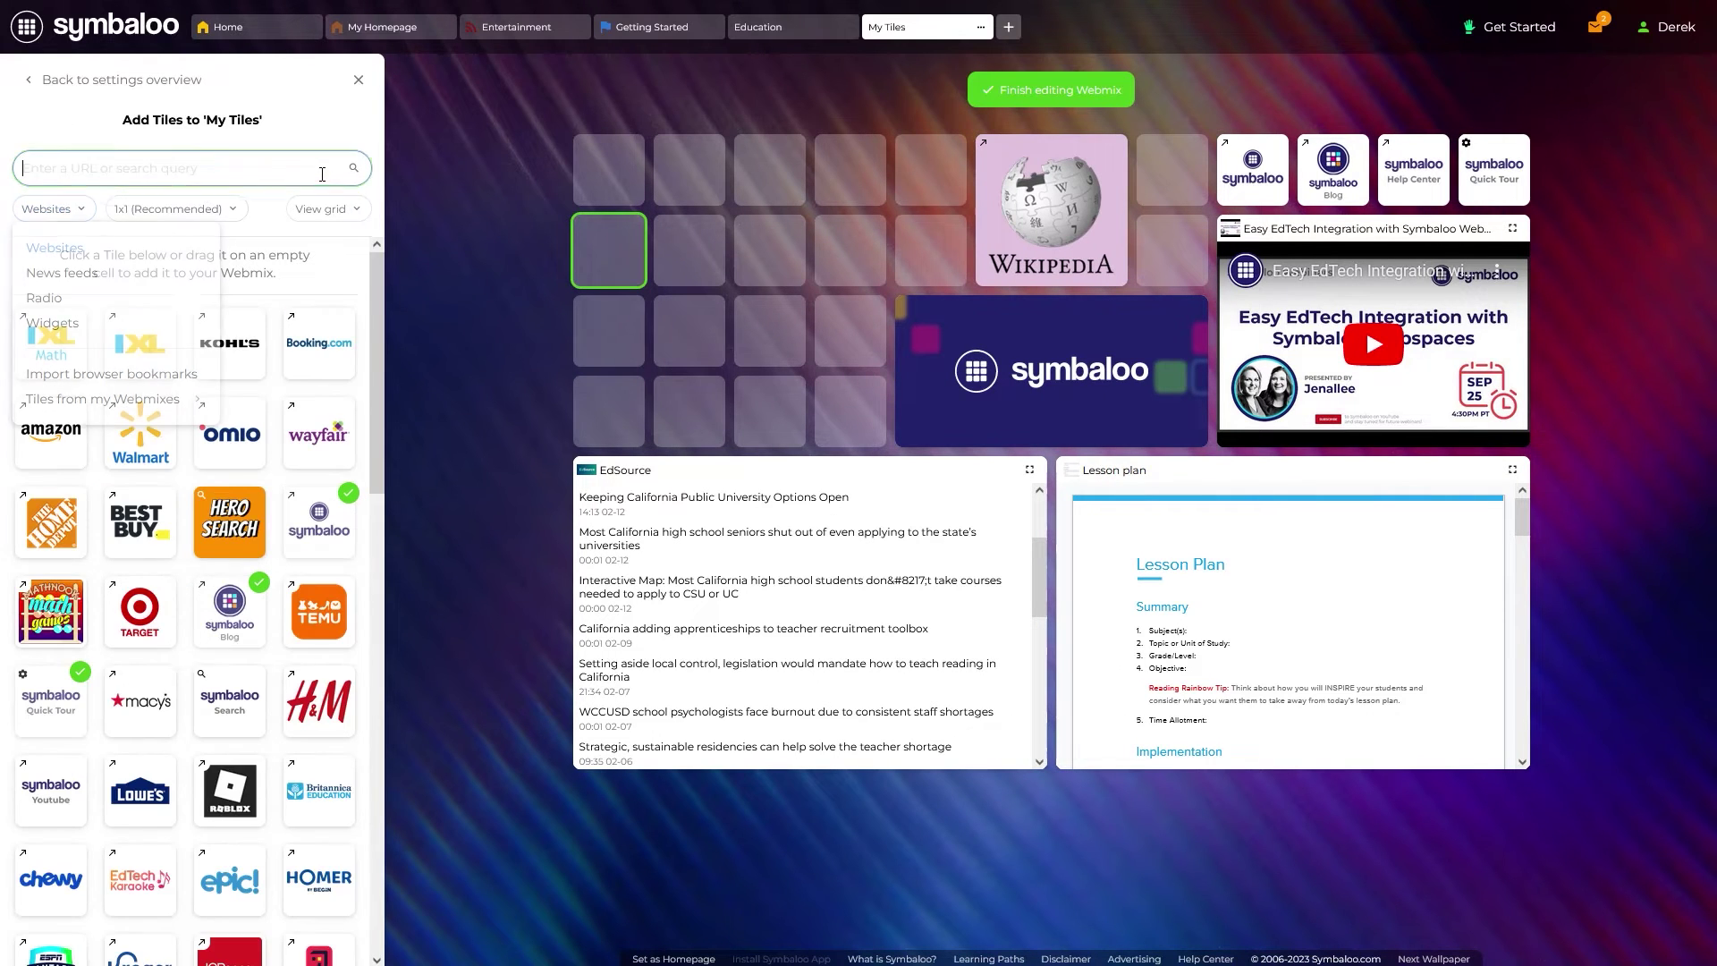
pyautogui.click(83, 213)
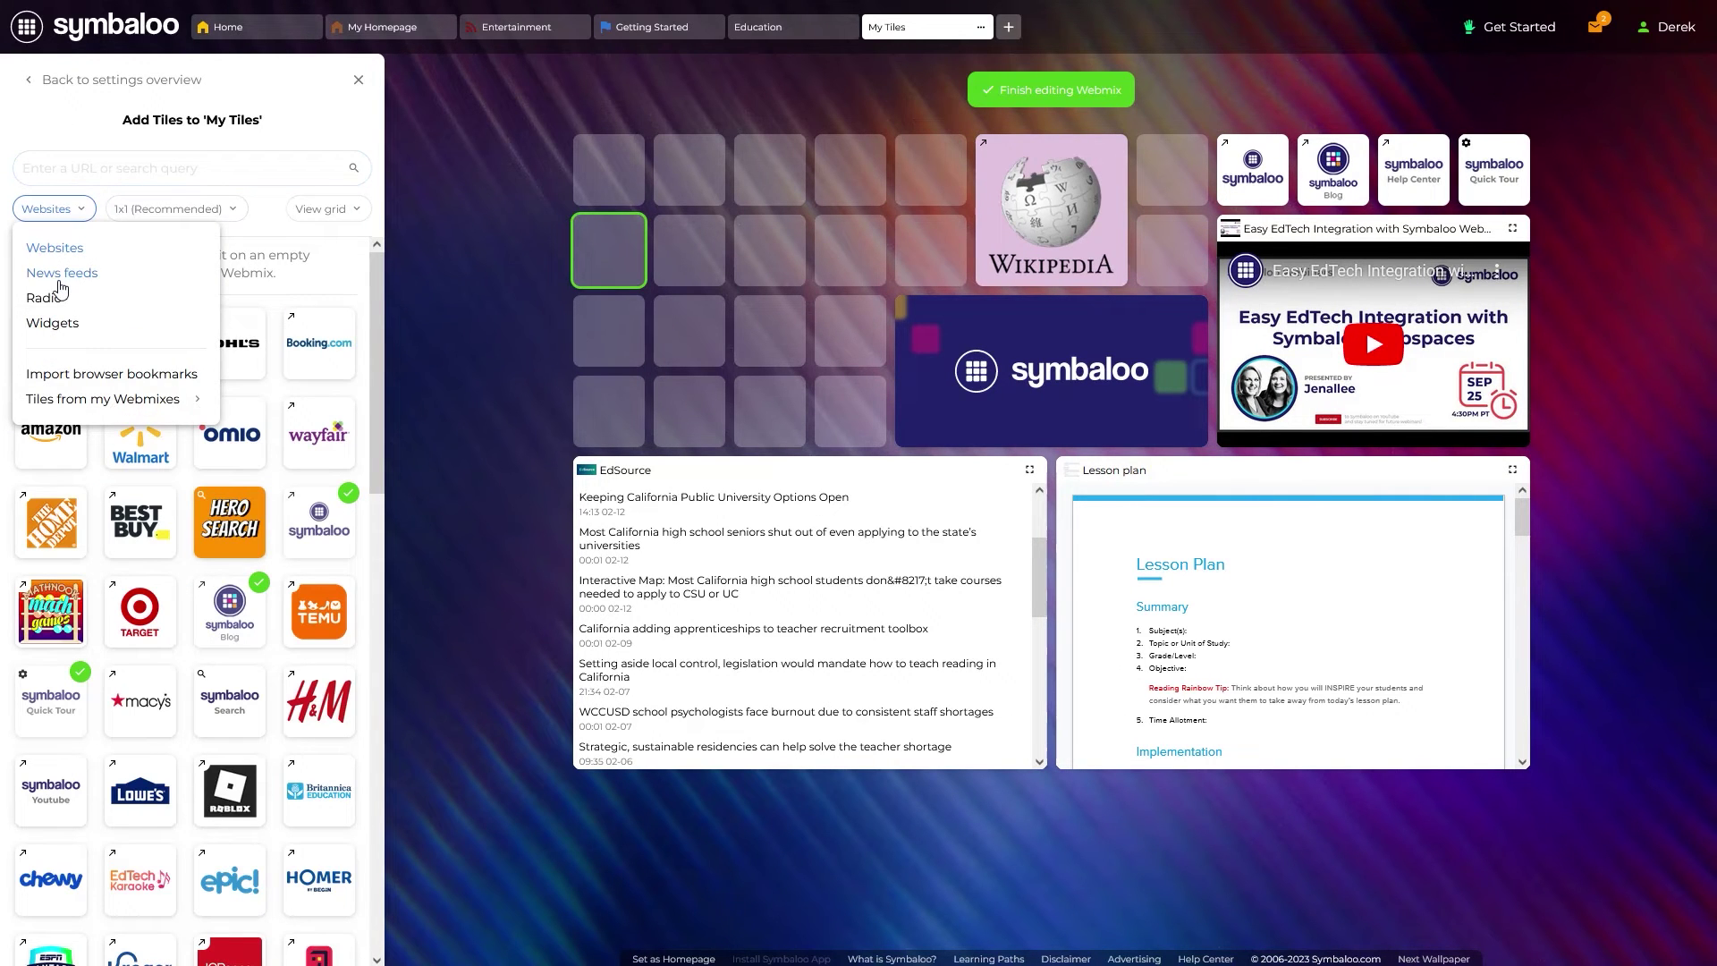
pyautogui.click(59, 278)
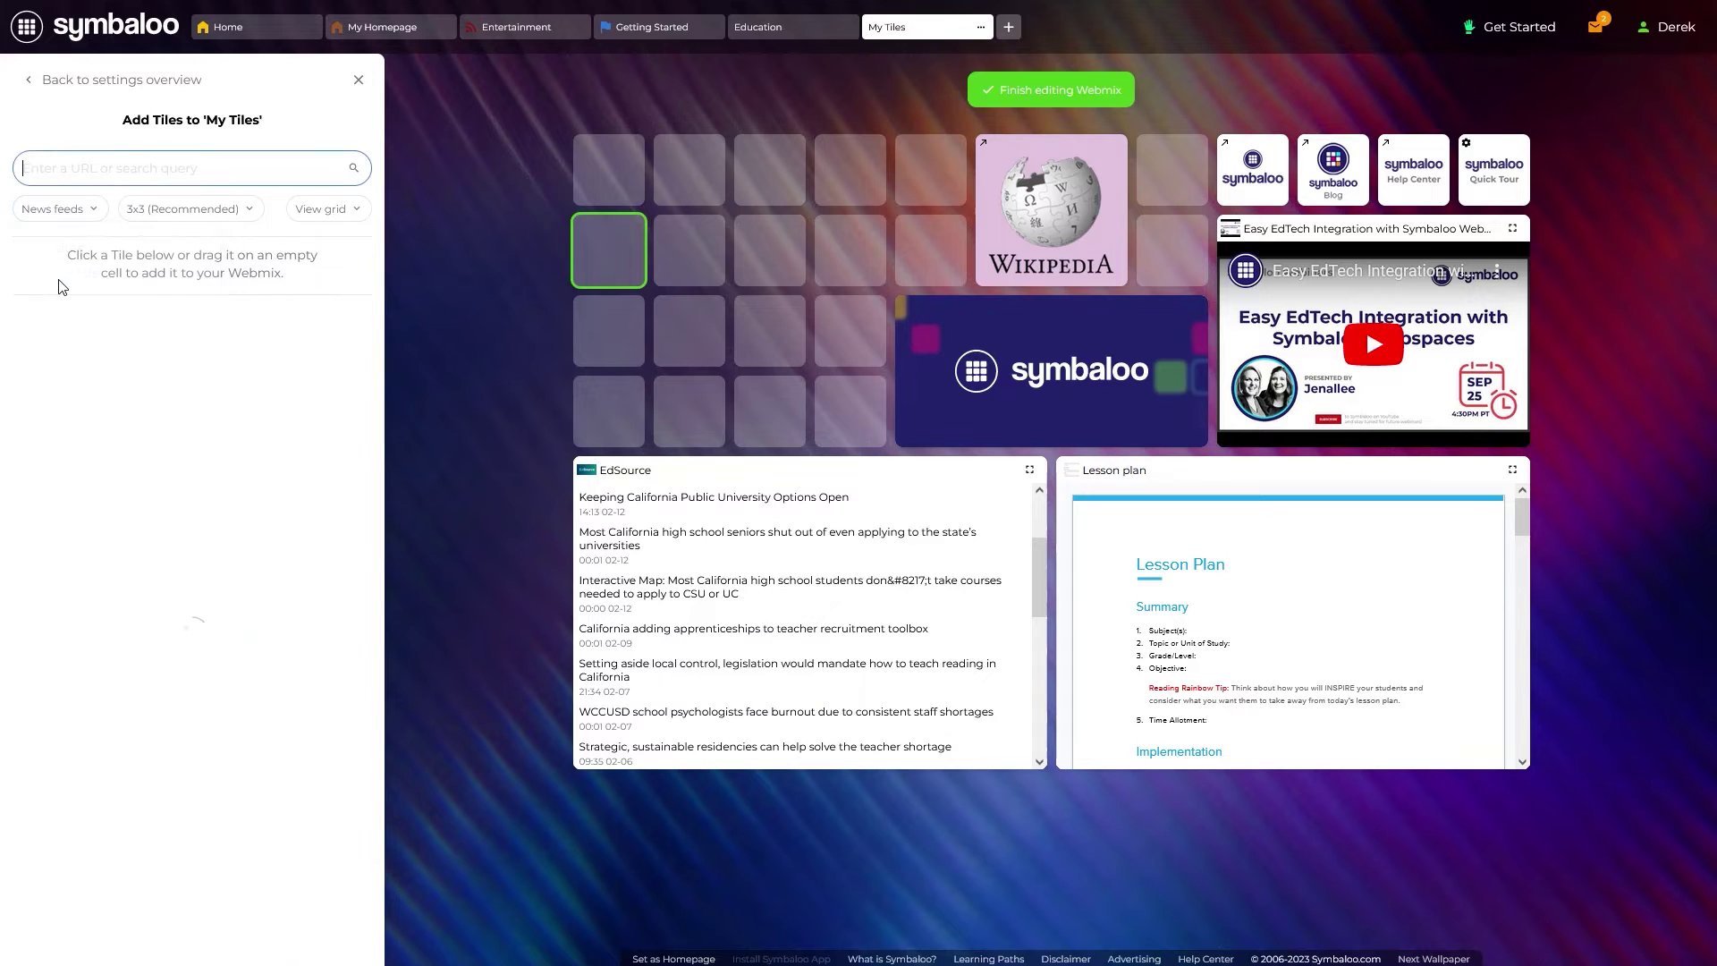
# - Browse the available news feed tiles and search them for "education"
pyautogui.scroll(-4, 184, 335)
pyautogui.scroll(-6, 183, 343)
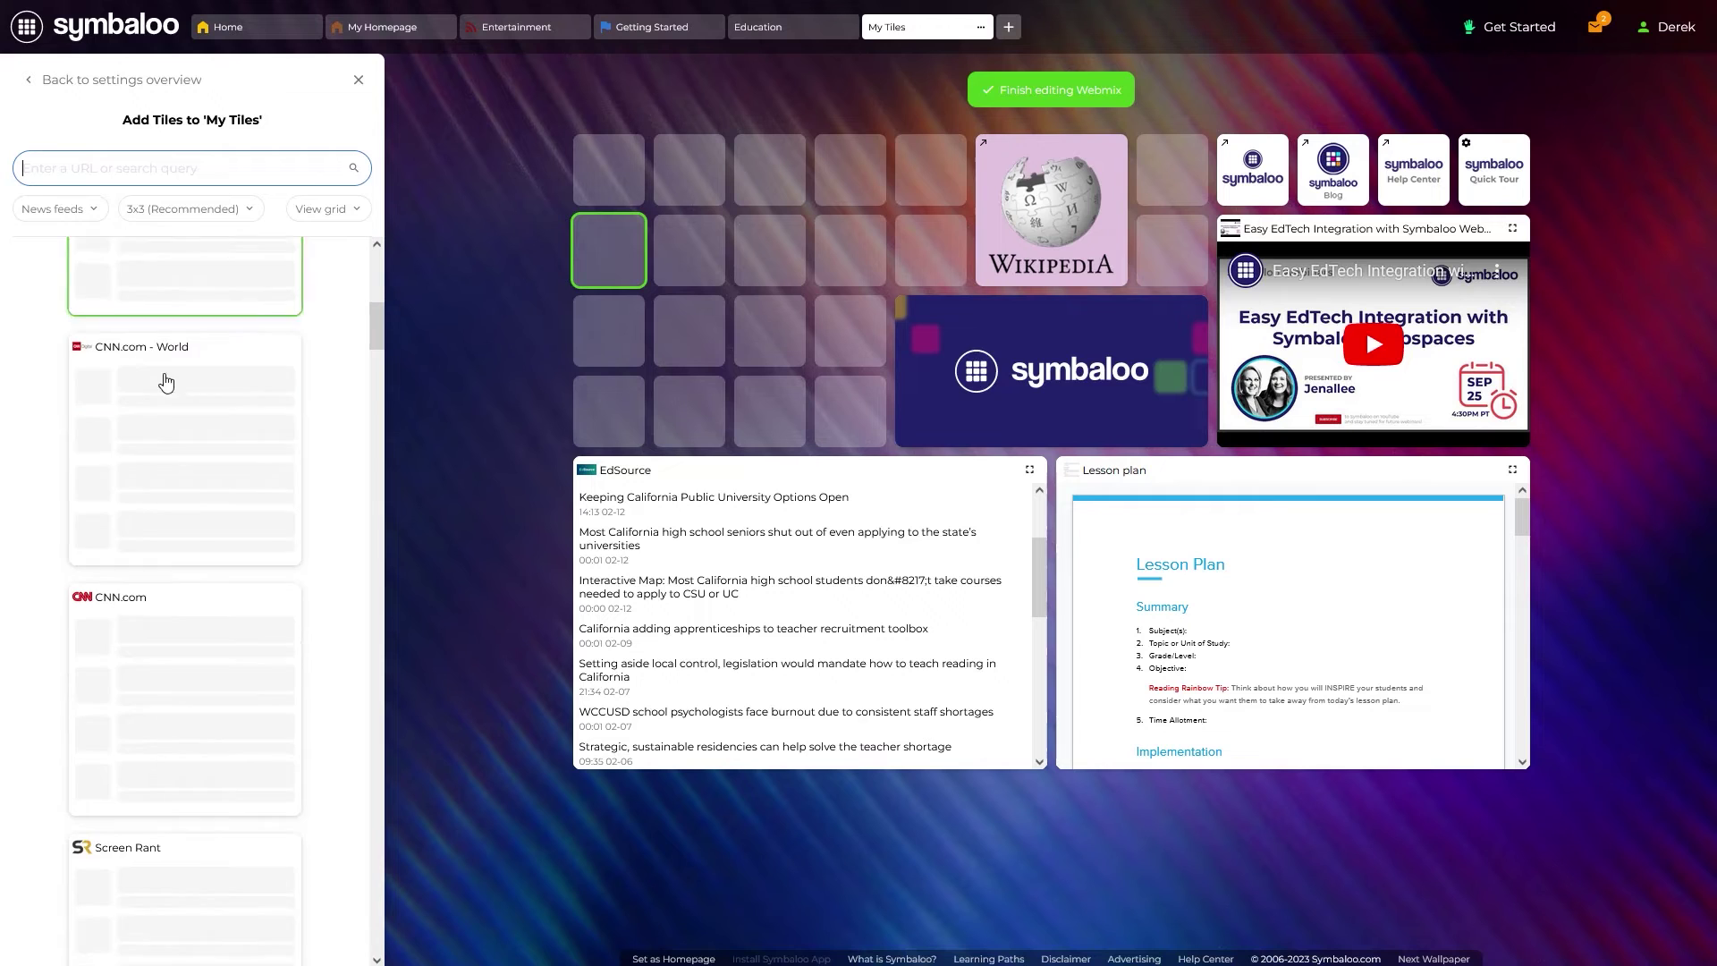
pyautogui.scroll(-6, 157, 382)
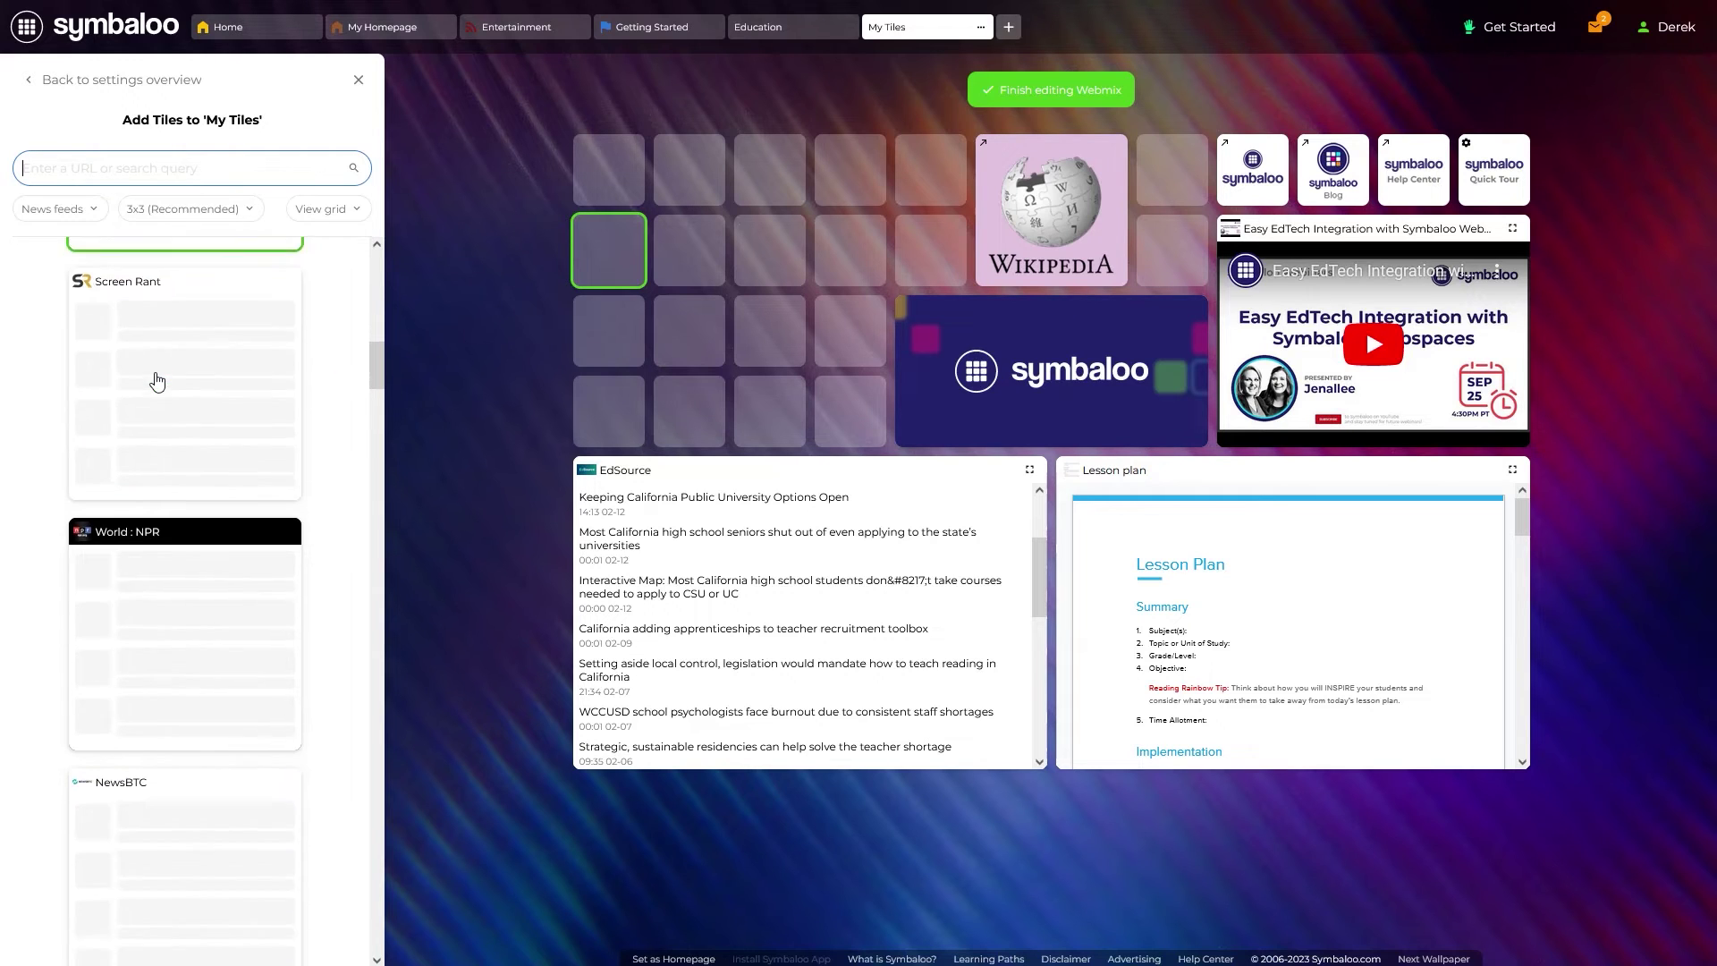
pyautogui.scroll(-2, 157, 382)
pyautogui.write('education')
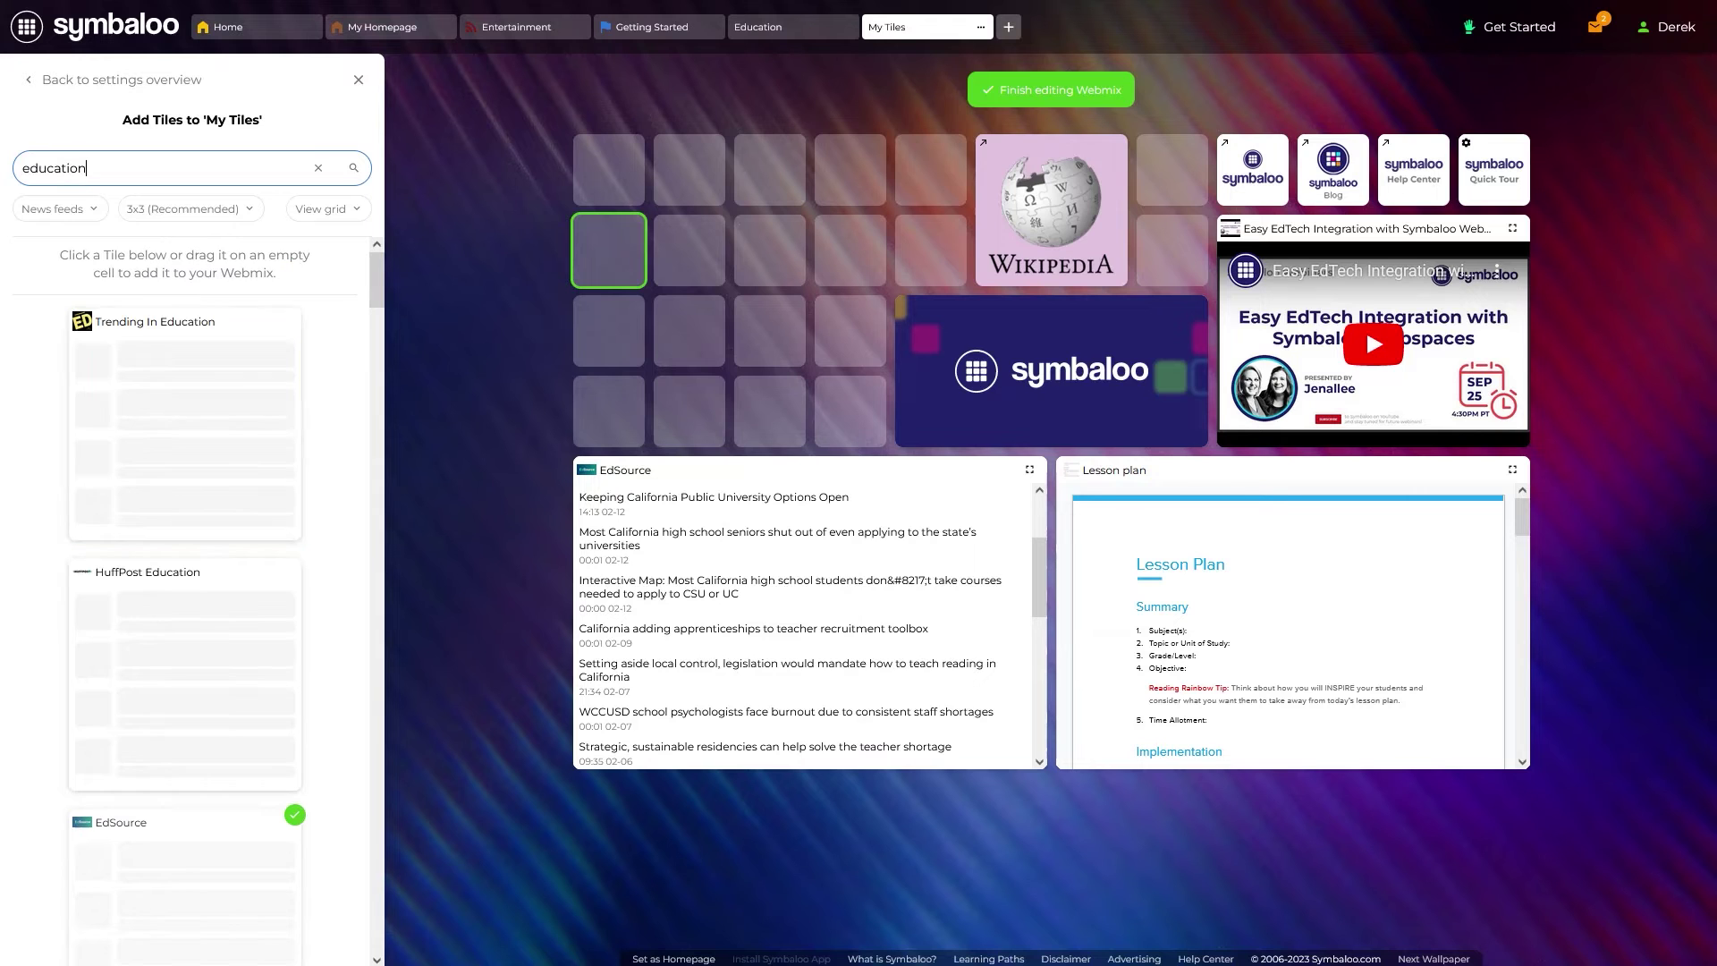
pyautogui.scroll(-5, 170, 357)
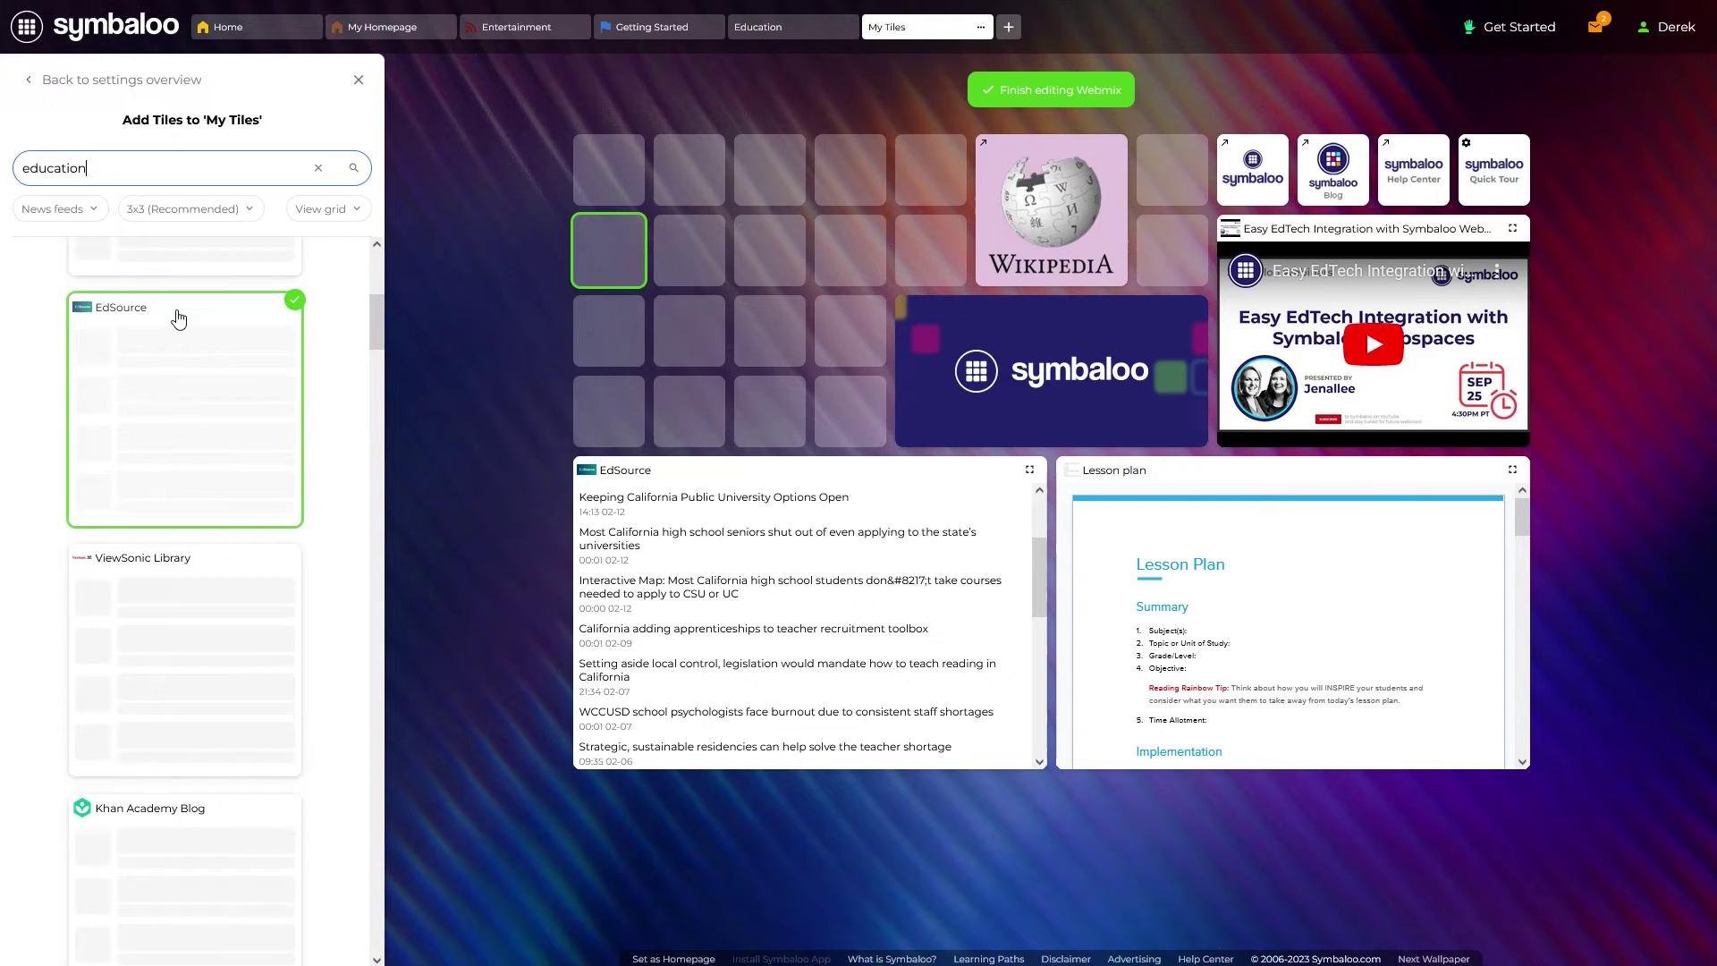
# - Try adding a news feed tile from the education results to the webmix, and remove it again
pyautogui.click(183, 331)
pyautogui.click(713, 249)
pyautogui.click(847, 455)
# - Change the tile type to Radio and place the Pure Rock station tile in the first cell of the webmix
pyautogui.click(71, 213)
pyautogui.click(44, 298)
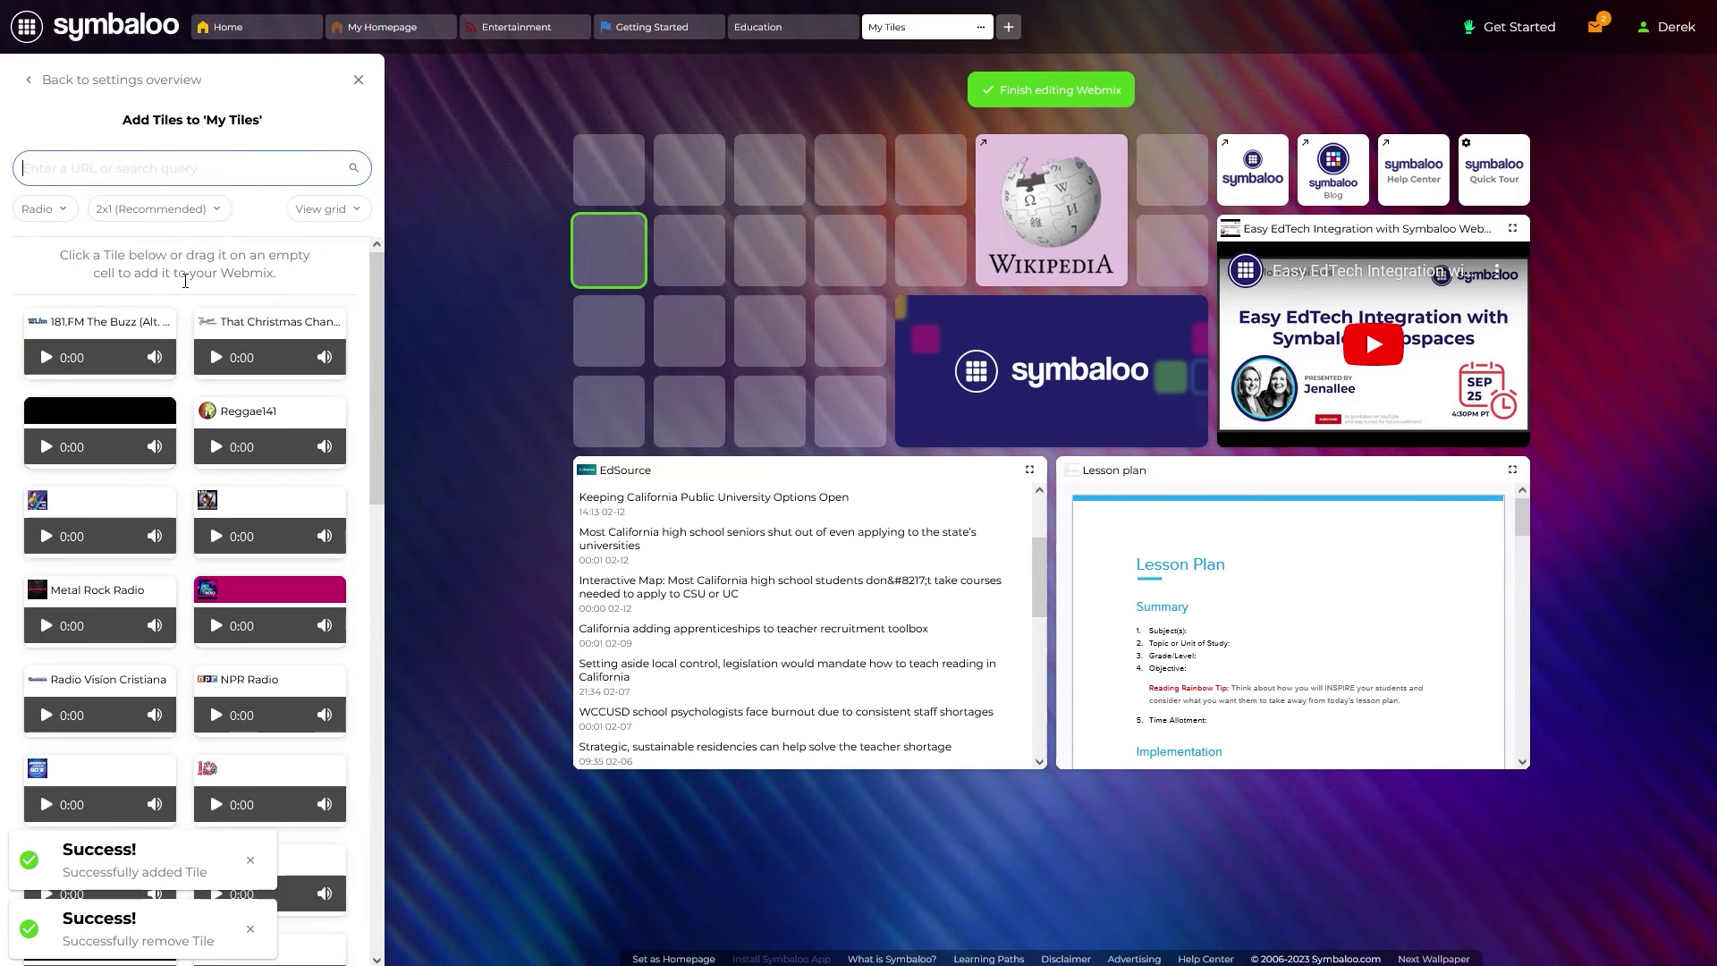
pyautogui.moveTo(134, 409); pyautogui.dragTo(611, 165)
# - Edit the Pure Rock radio tile to a width of 4 and close its editor
pyautogui.rightClick(611, 166)
pyautogui.click(760, 304)
pyautogui.click(163, 270)
pyautogui.click(310, 350)
pyautogui.click(310, 350)
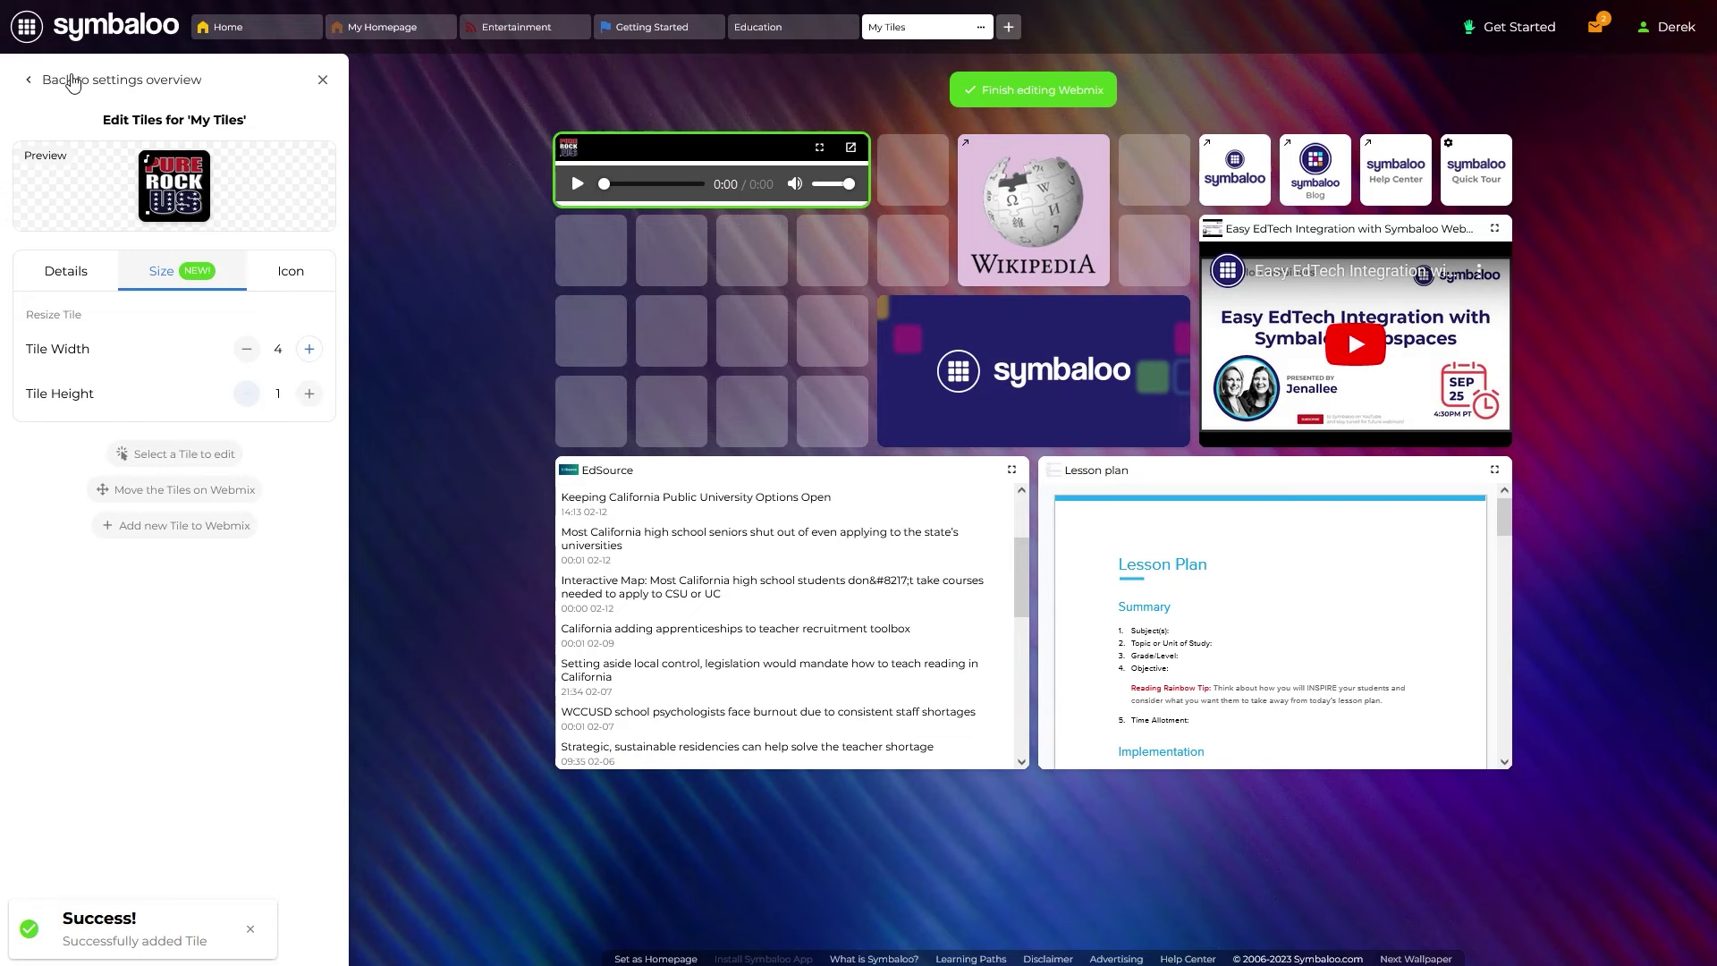
pyautogui.click(322, 81)
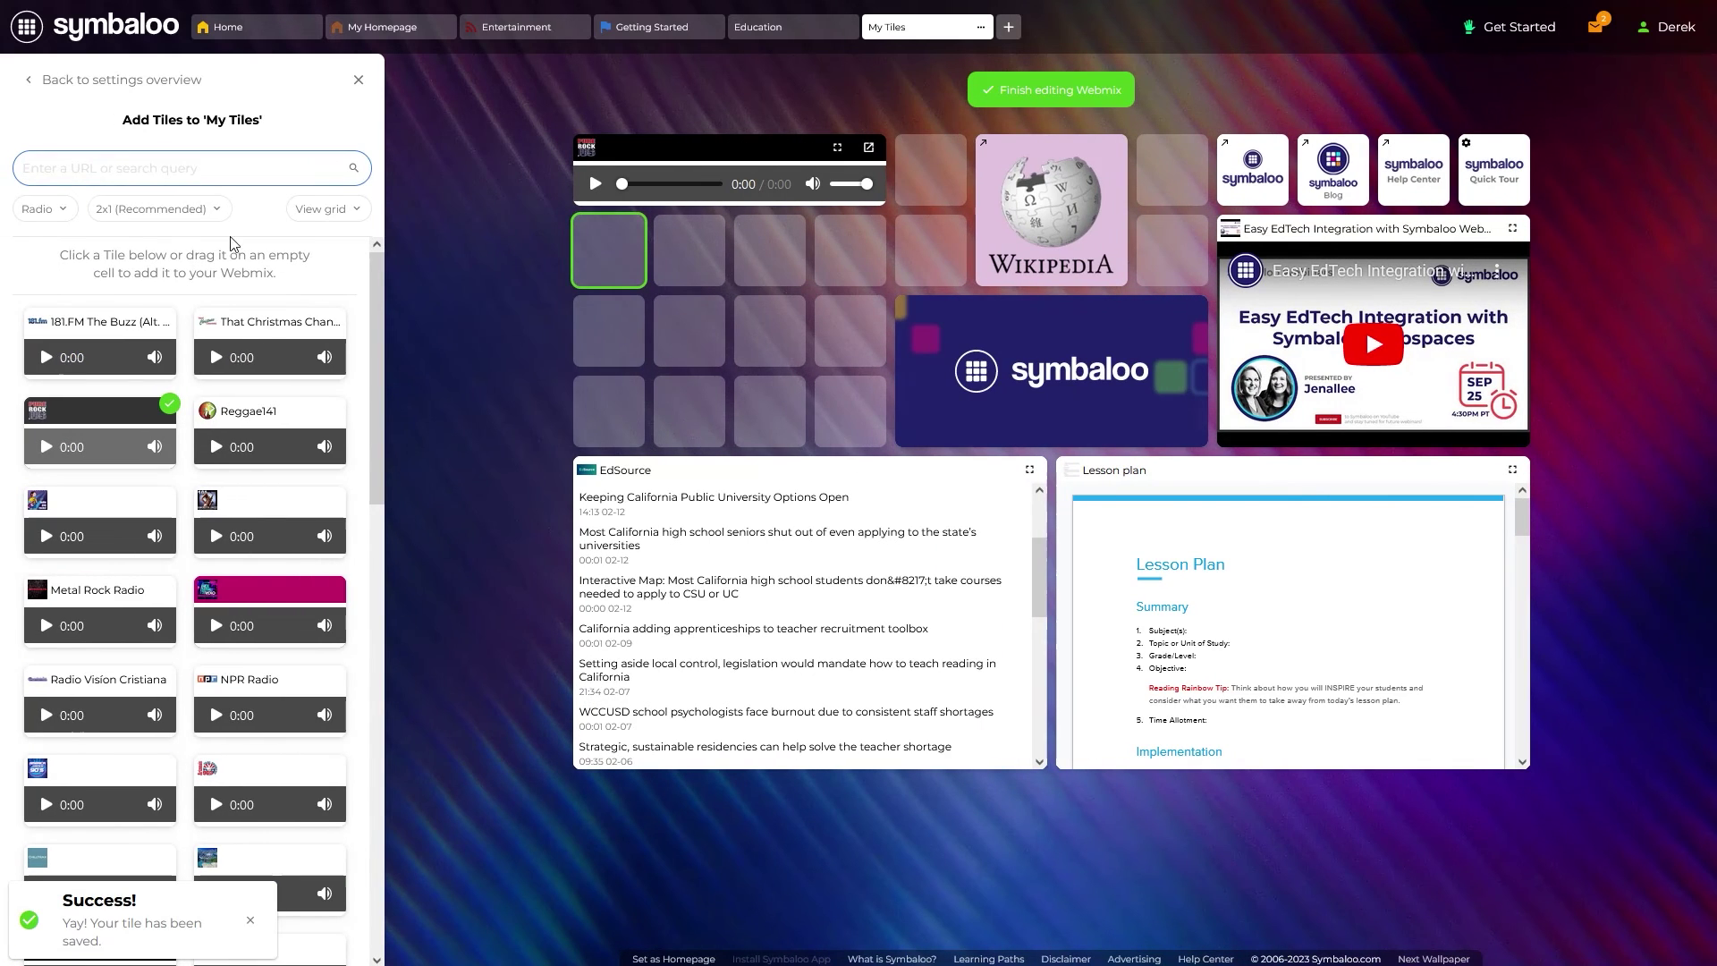
# - Switch the tile type to Widgets, add the Google Translate widget below the radio tile, and close webmix editing
pyautogui.click(60, 211)
pyautogui.click(77, 322)
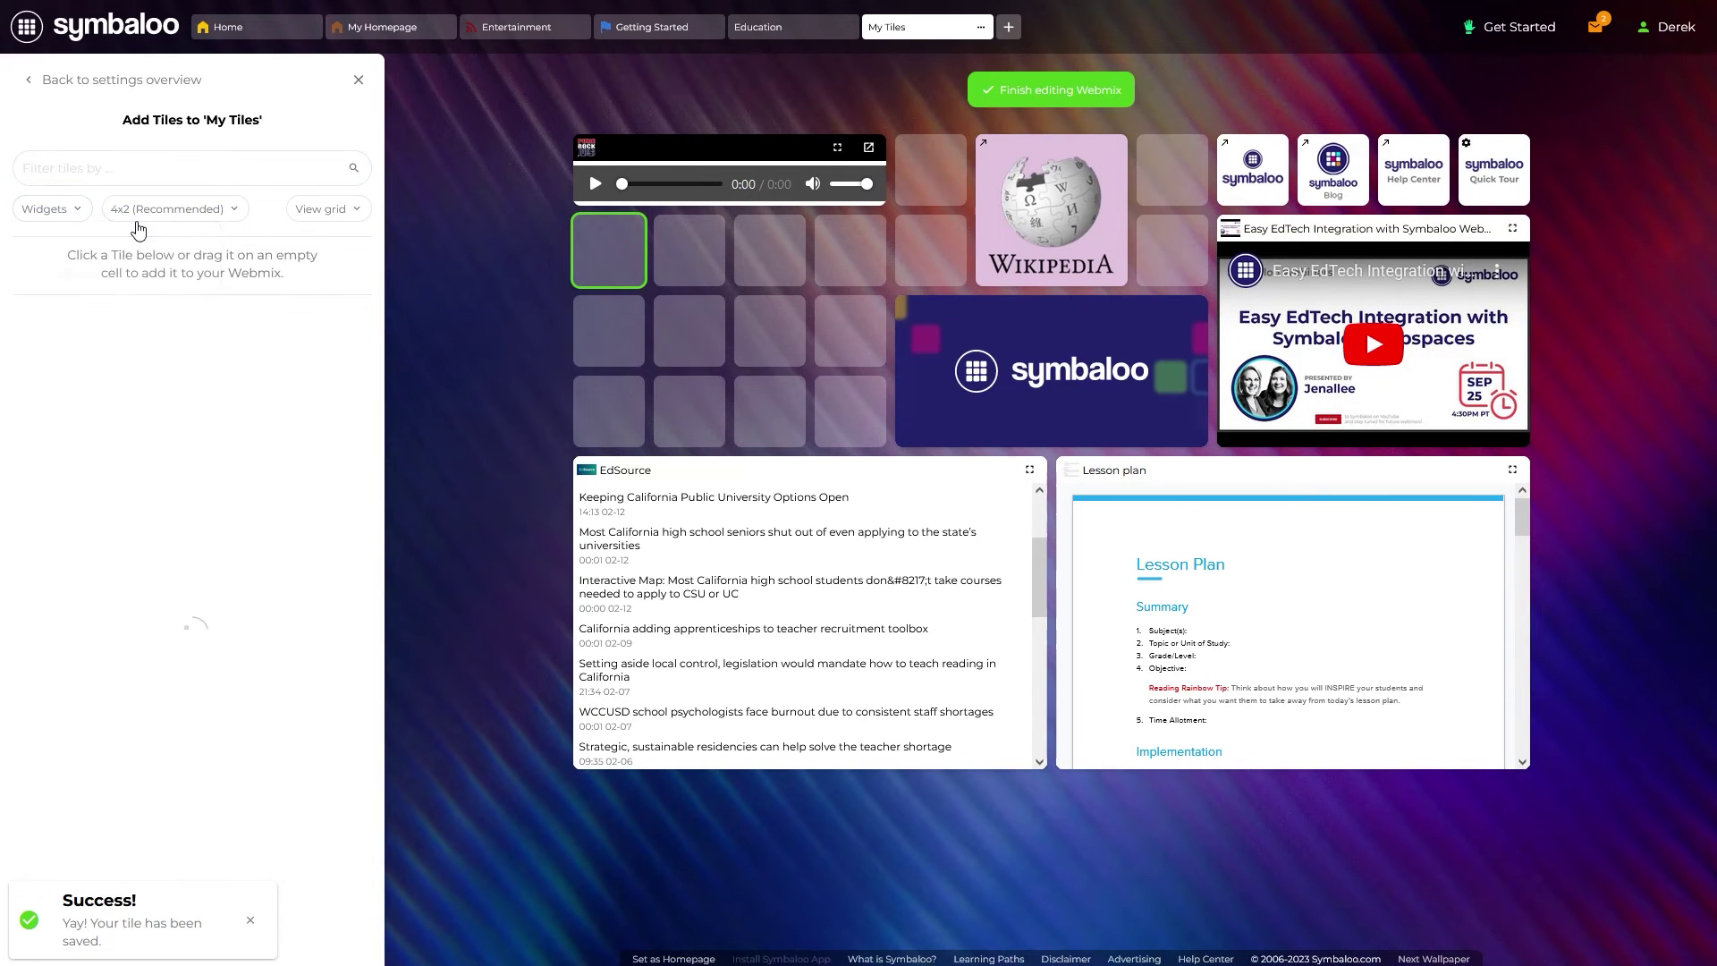
pyautogui.moveTo(373, 297); pyautogui.dragTo(427, 453)
pyautogui.scroll(-6, 430, 473)
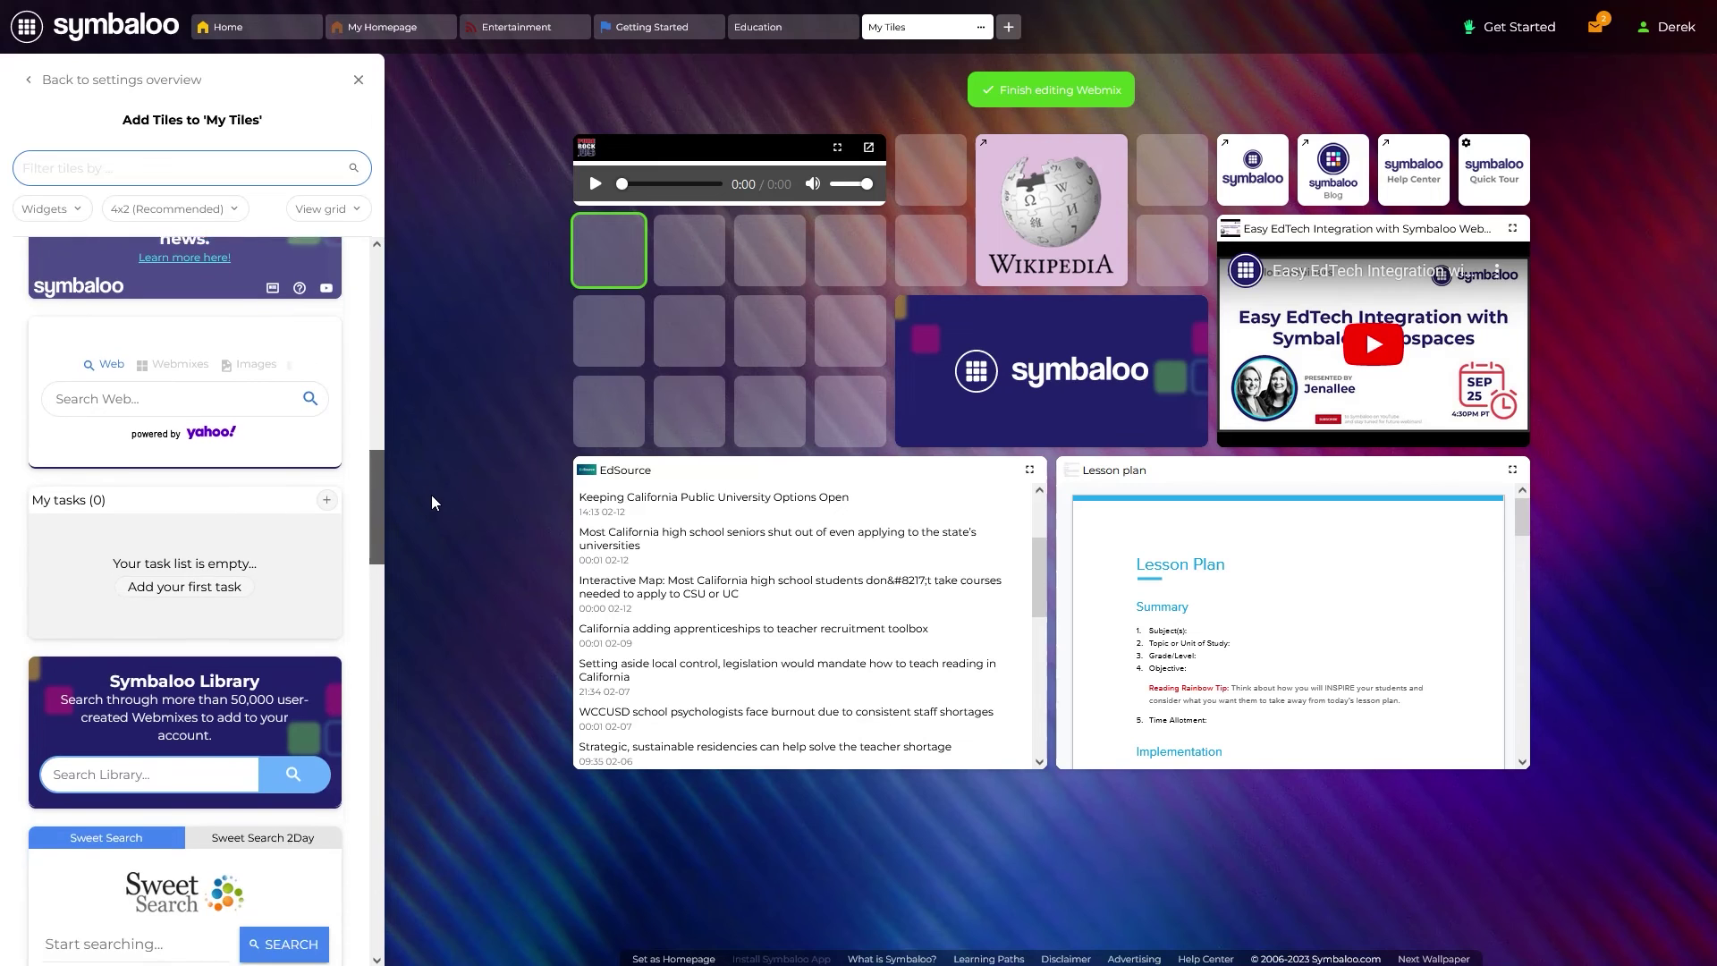
pyautogui.scroll(-7, 384, 585)
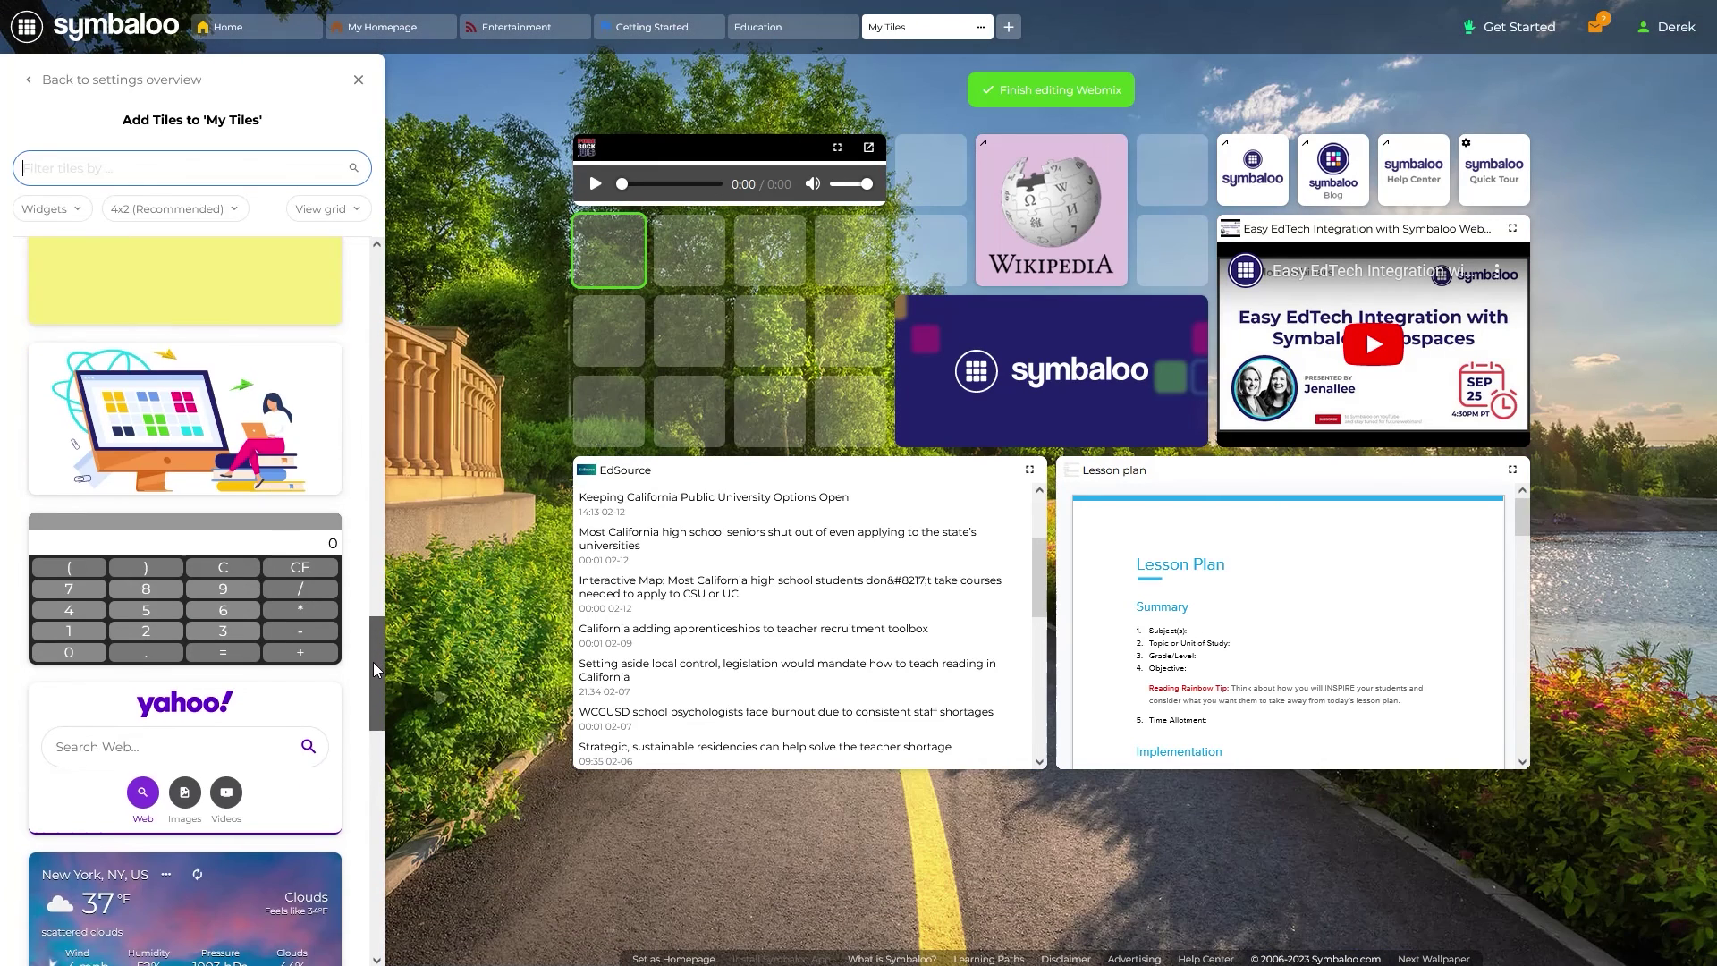
pyautogui.moveTo(373, 664); pyautogui.dragTo(372, 726)
pyautogui.click(262, 725)
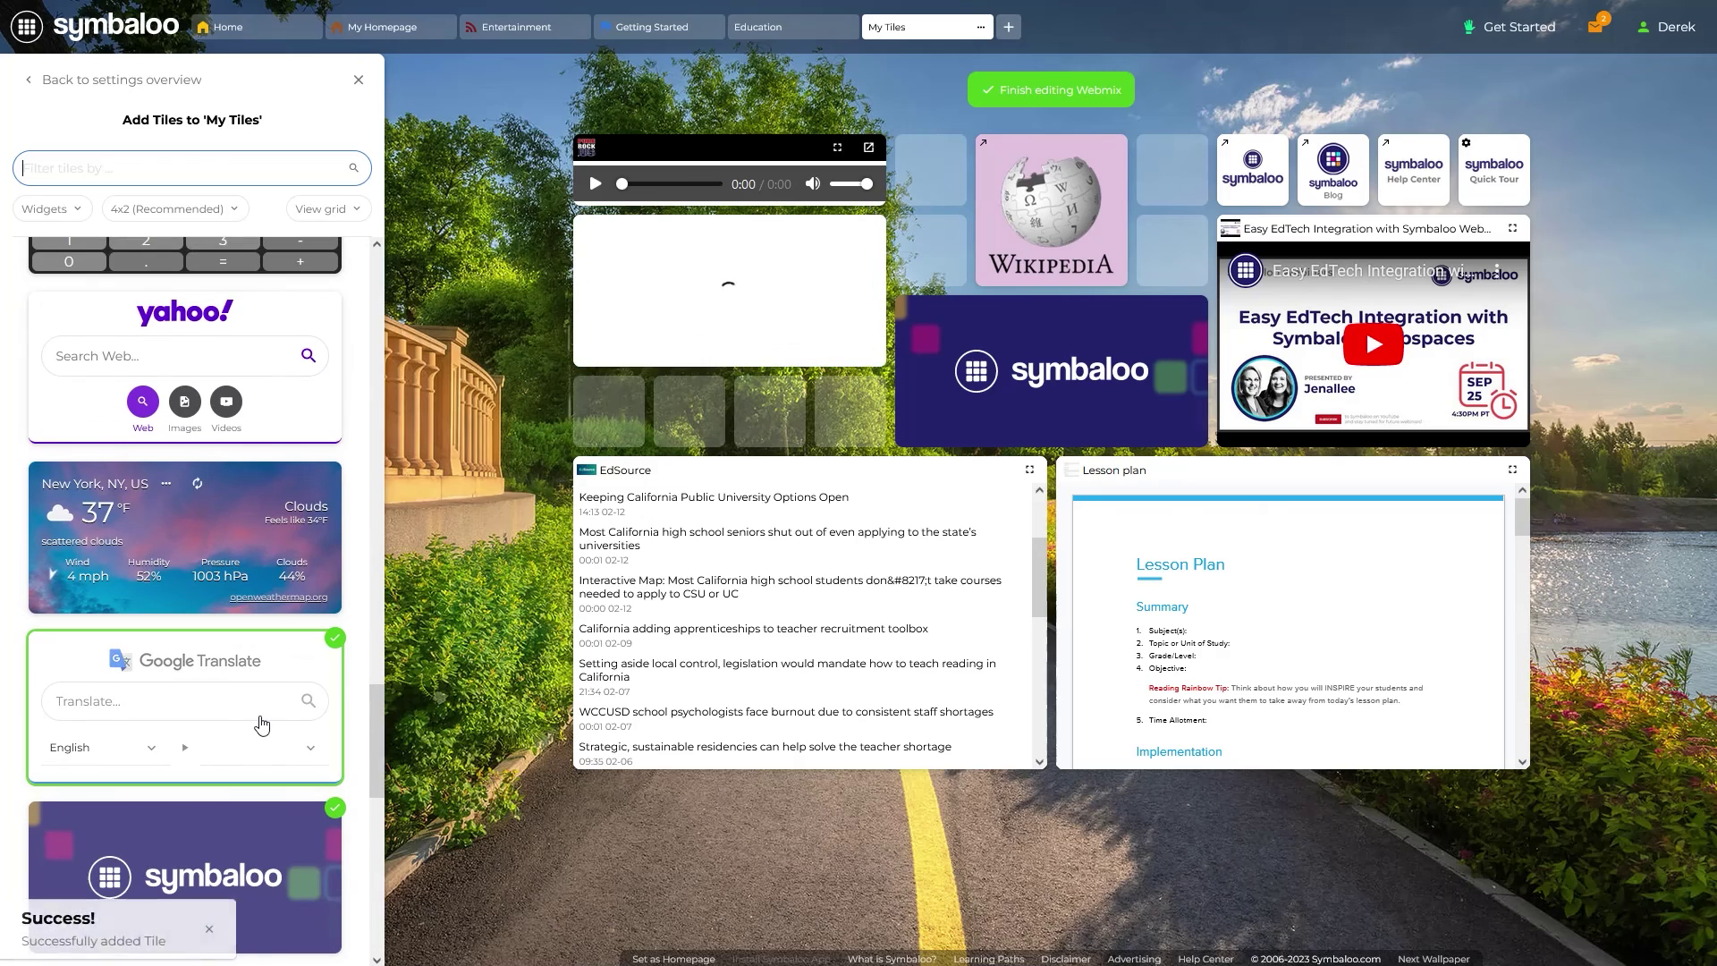
pyautogui.click(359, 79)
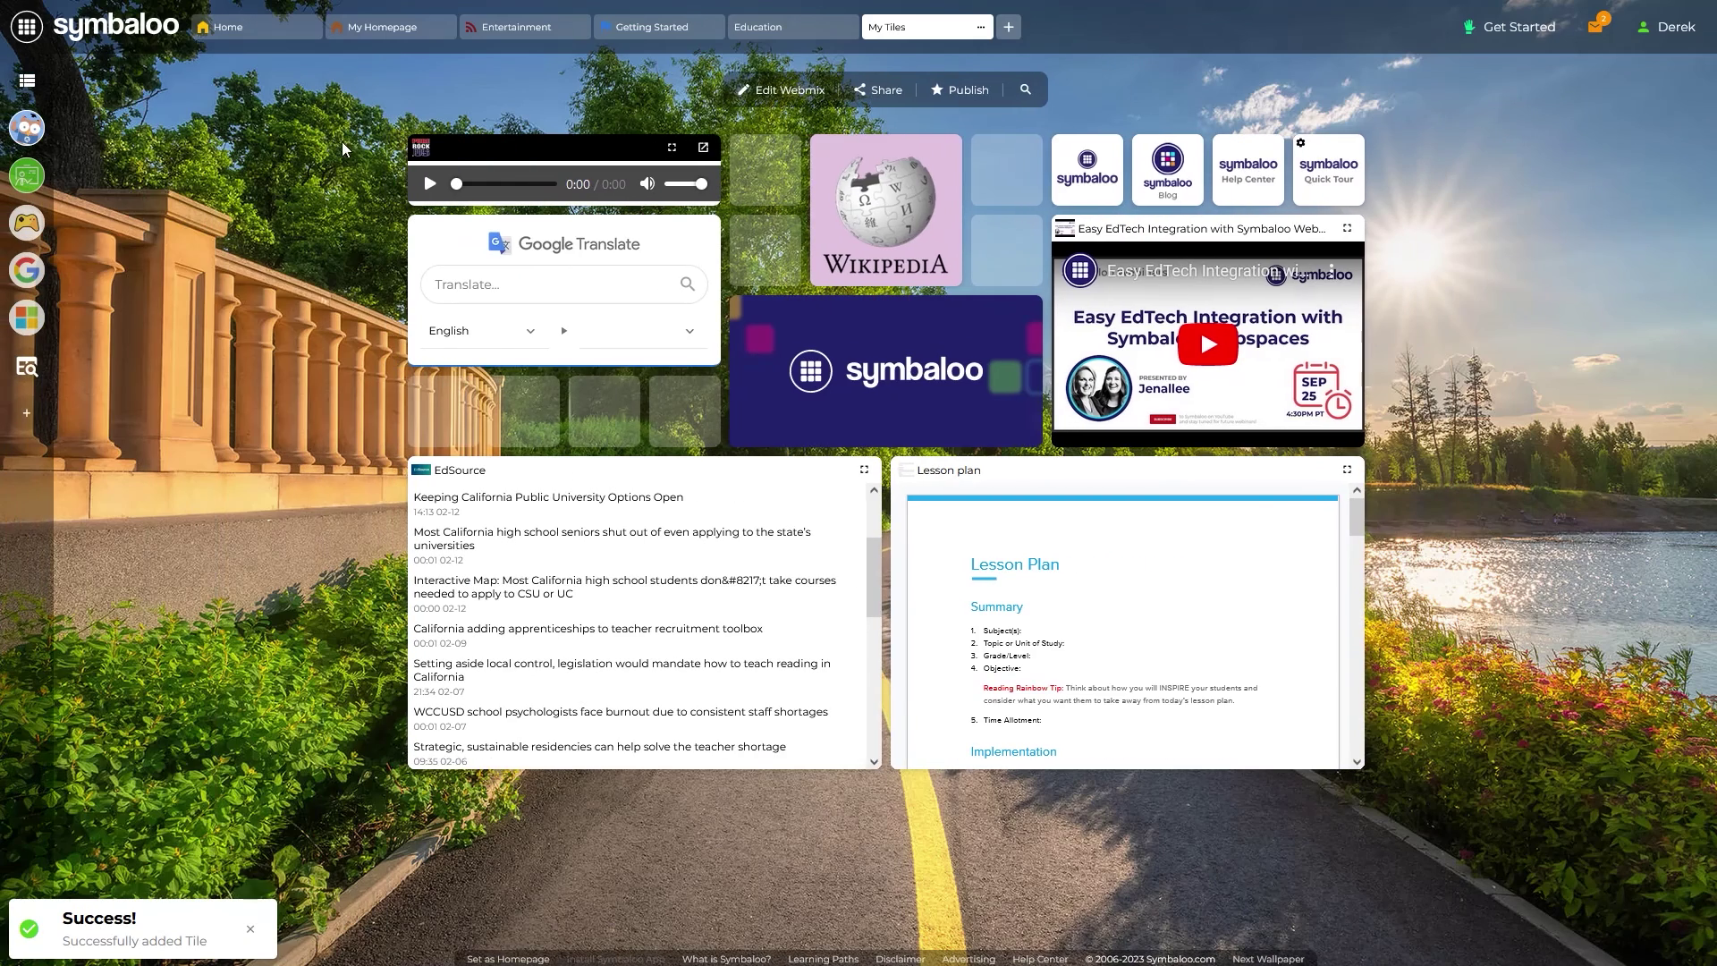